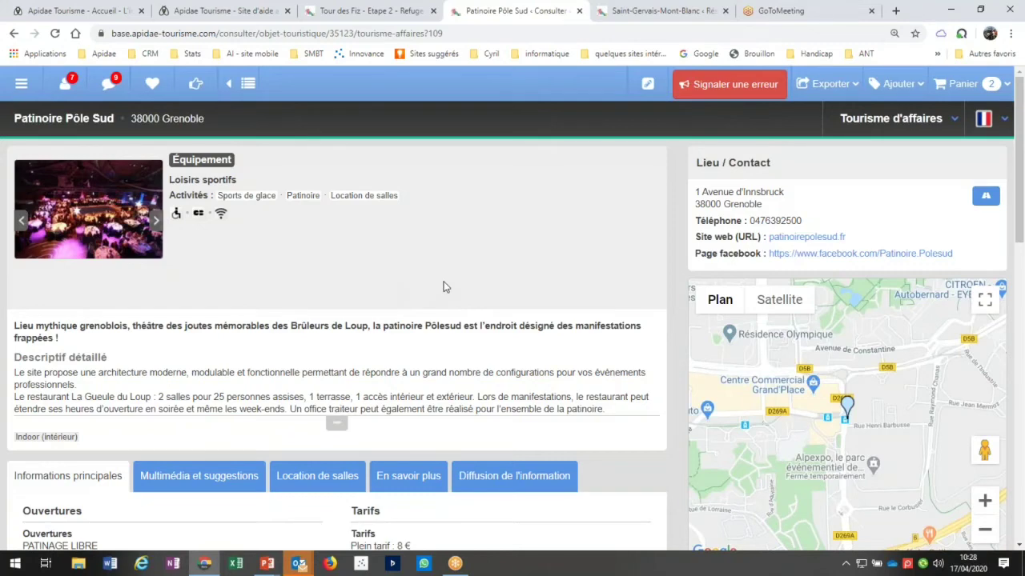
# Step: Examine the opening hours and rates of Patinoire Pôle Sud in its Tourisme d'affaires aspect, highlighting both text blocks
pyautogui.scroll(-3, 446, 287)
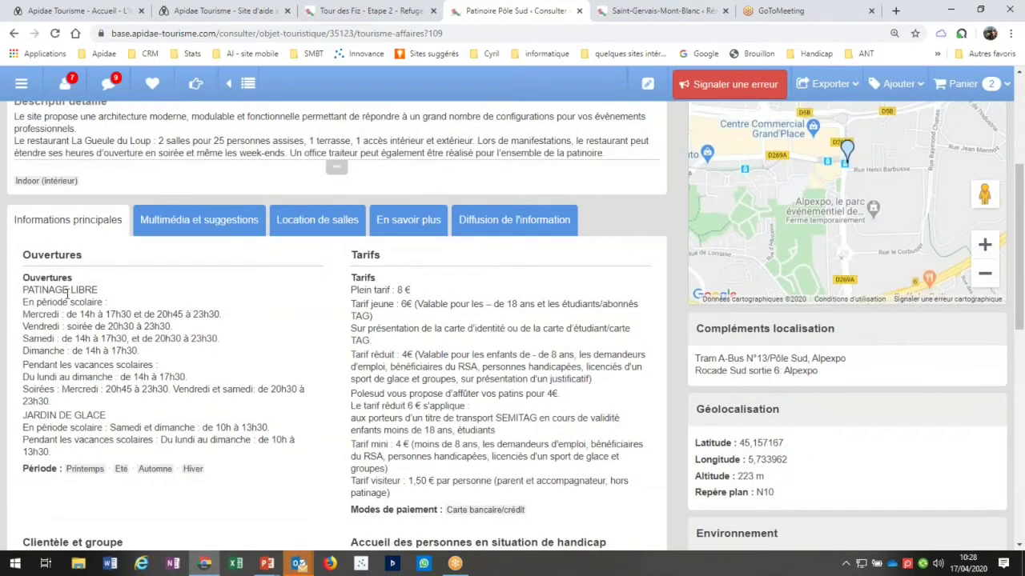
pyautogui.moveTo(23, 290); pyautogui.dragTo(126, 445)
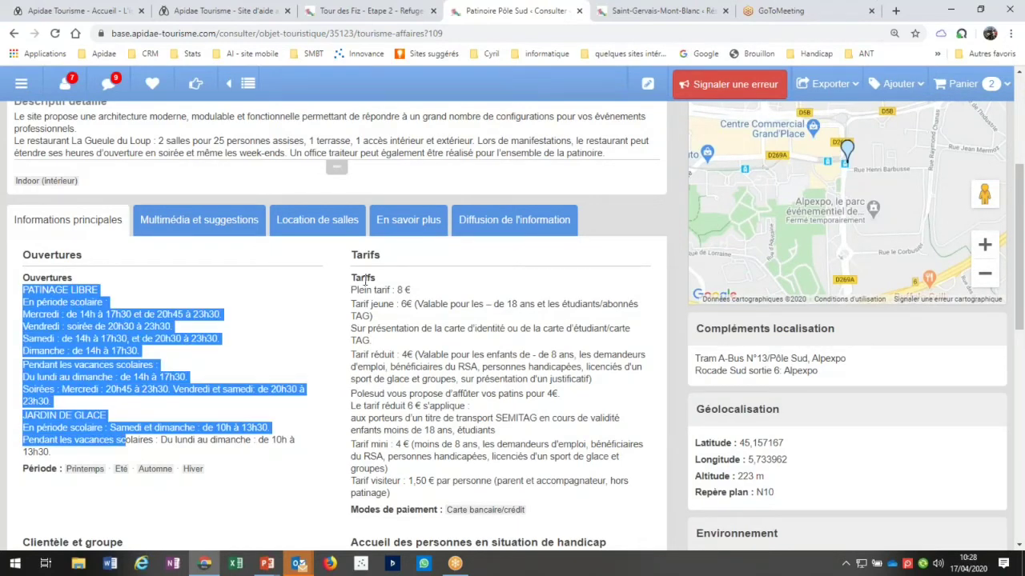
pyautogui.moveTo(352, 287); pyautogui.dragTo(390, 493)
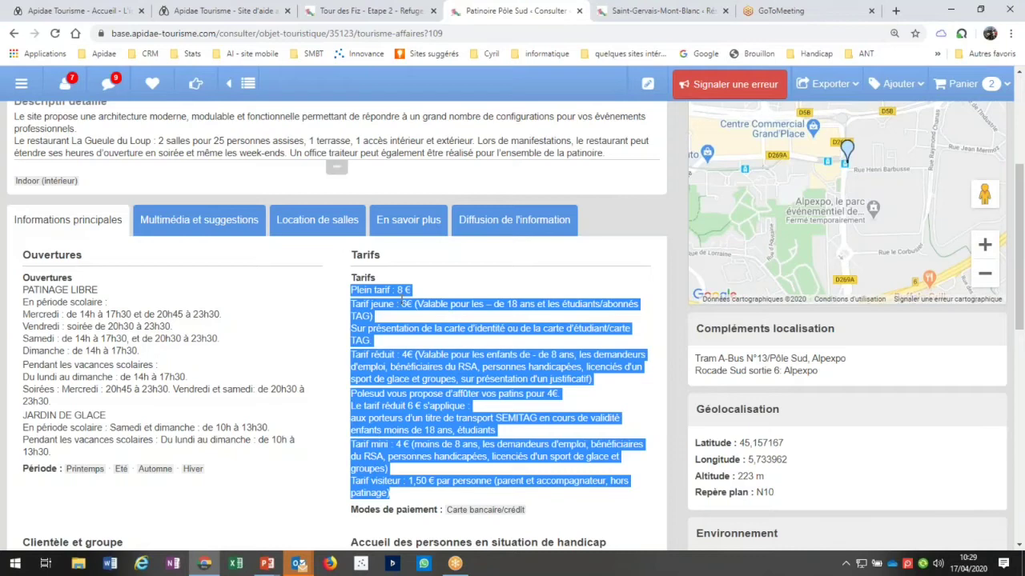
pyautogui.scroll(3, 401, 299)
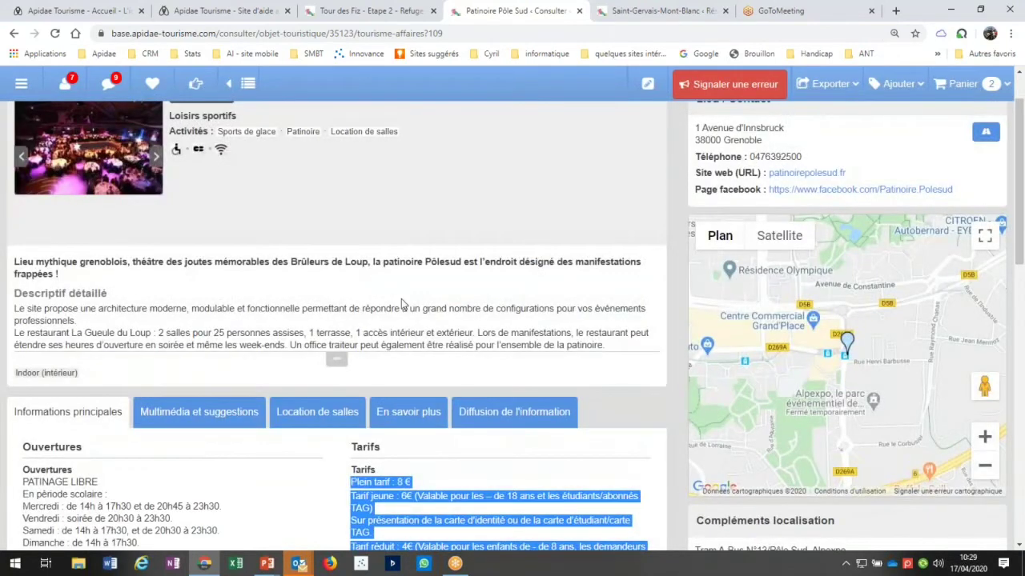
# Step: Leave the ice rink record and go to Mes données in the Gérer area
pyautogui.click(23, 84)
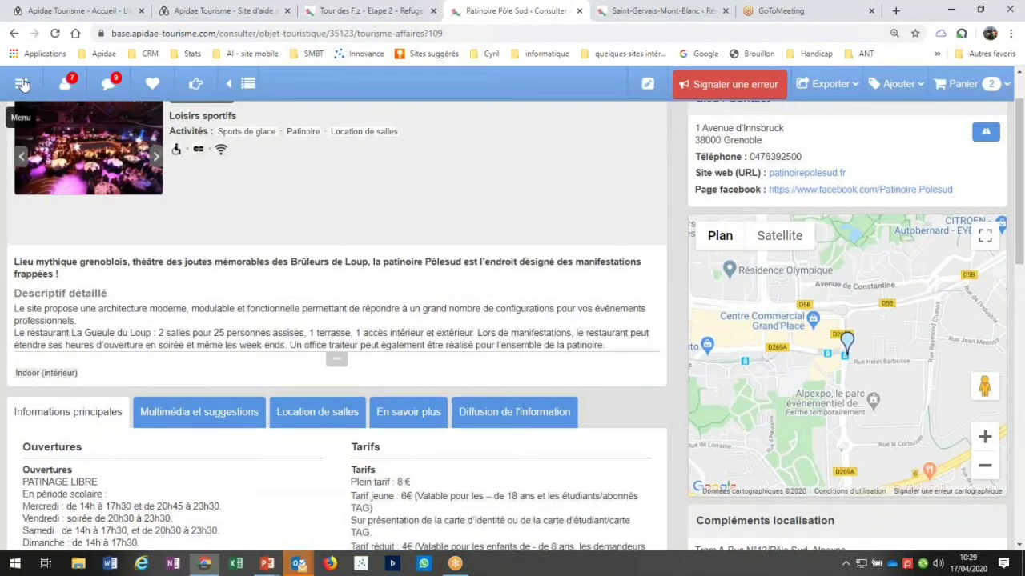
pyautogui.click(22, 84)
pyautogui.click(32, 114)
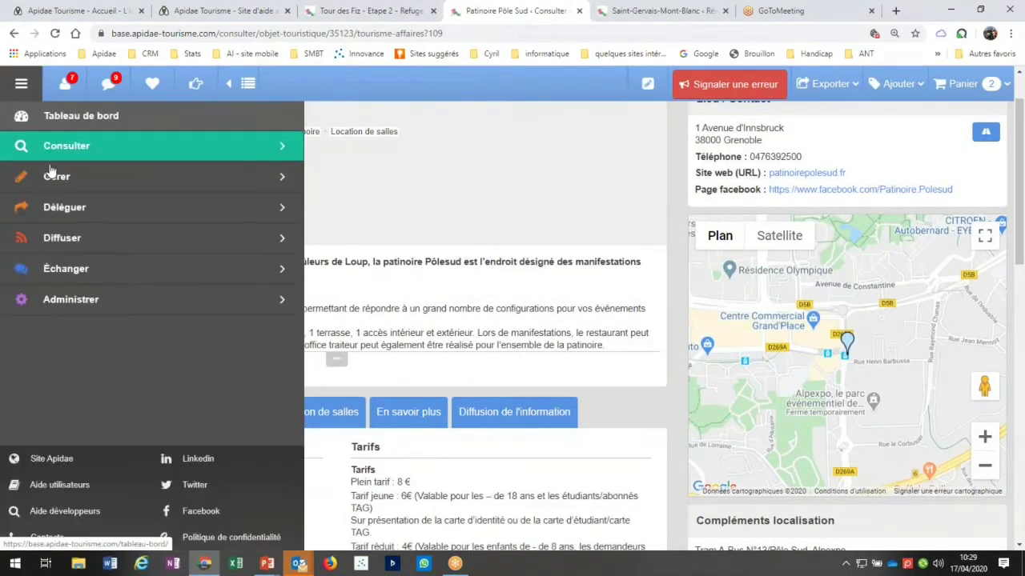
pyautogui.click(56, 177)
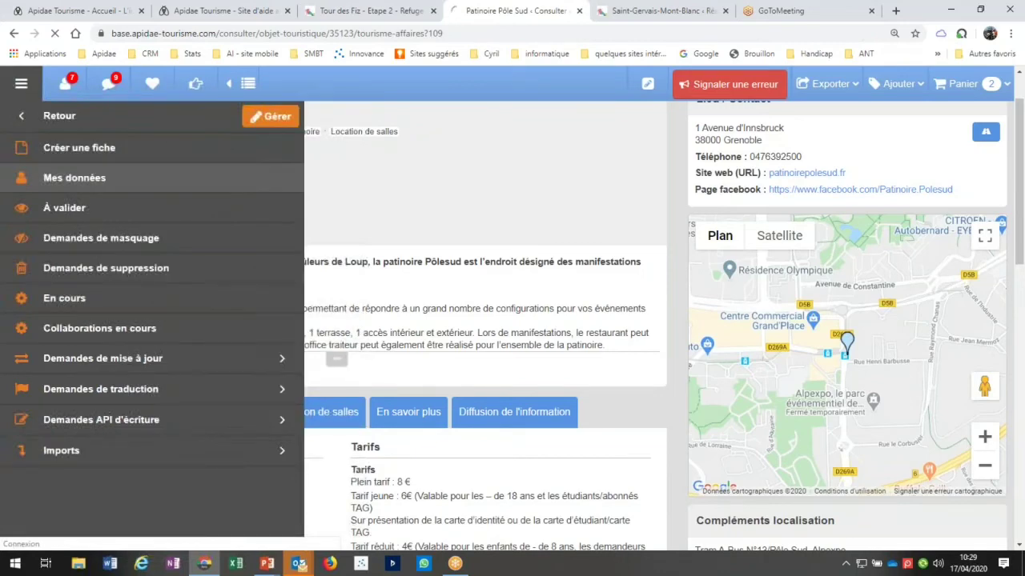
pyautogui.click(56, 177)
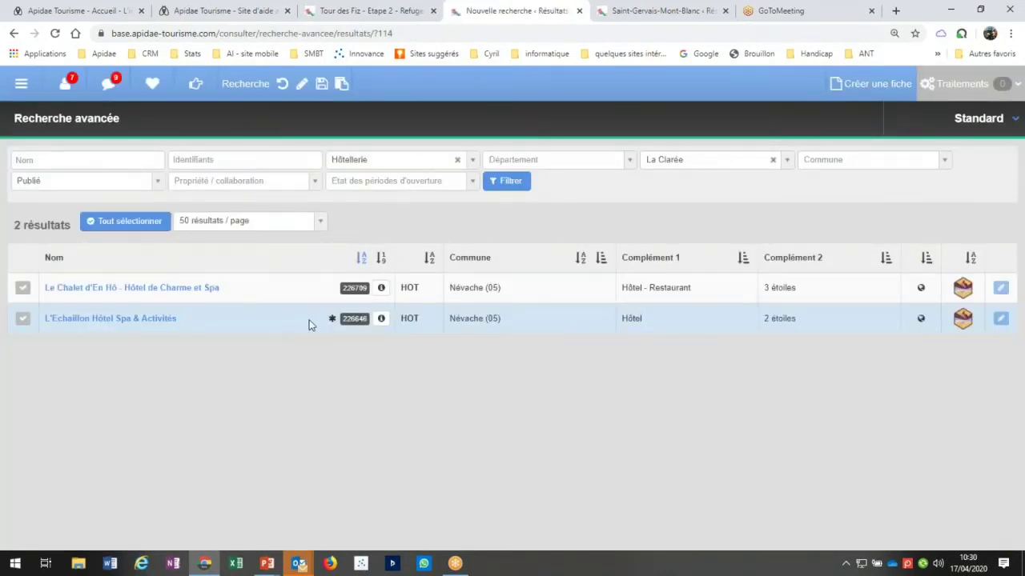
# Step: Open the L'Echaillon Hôtel Spa & Activités record from the search results and browse through its photos
pyautogui.click(140, 324)
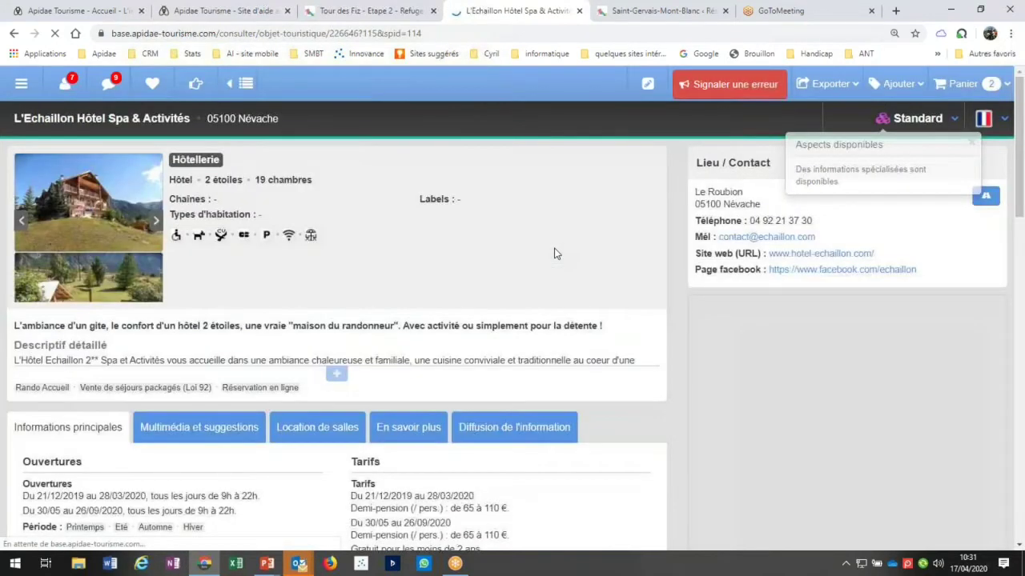
pyautogui.click(160, 223)
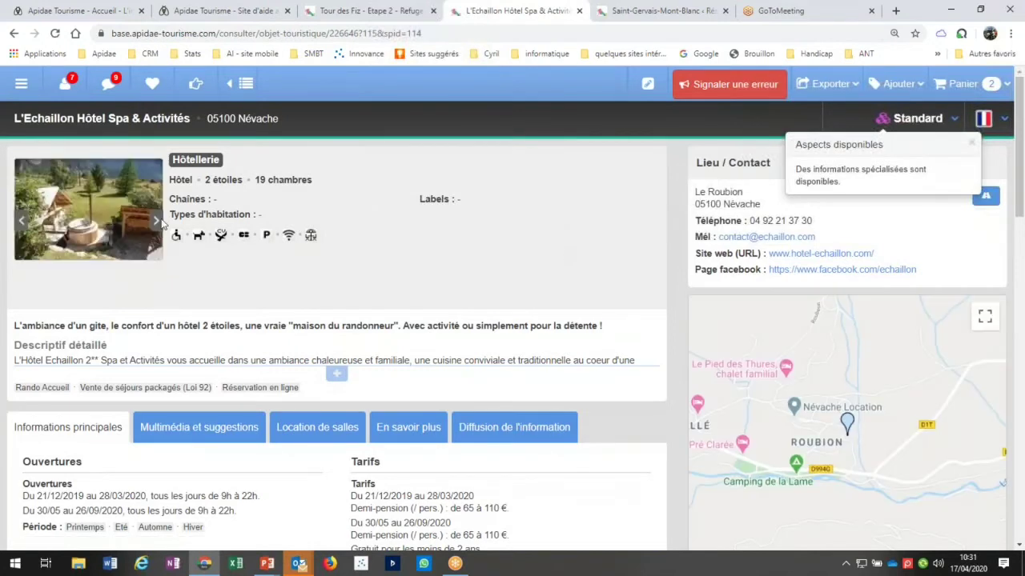
pyautogui.click(158, 222)
pyautogui.click(158, 221)
pyautogui.click(157, 222)
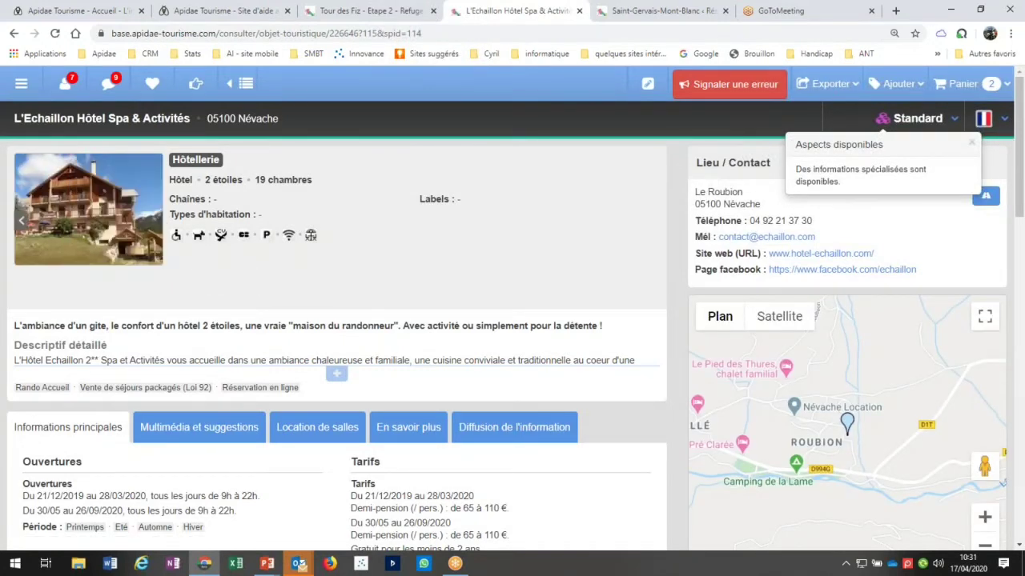
# Step: Display the Saison hiver aspect of the hotel record and open the record in management mode
pyautogui.click(917, 118)
pyautogui.click(917, 177)
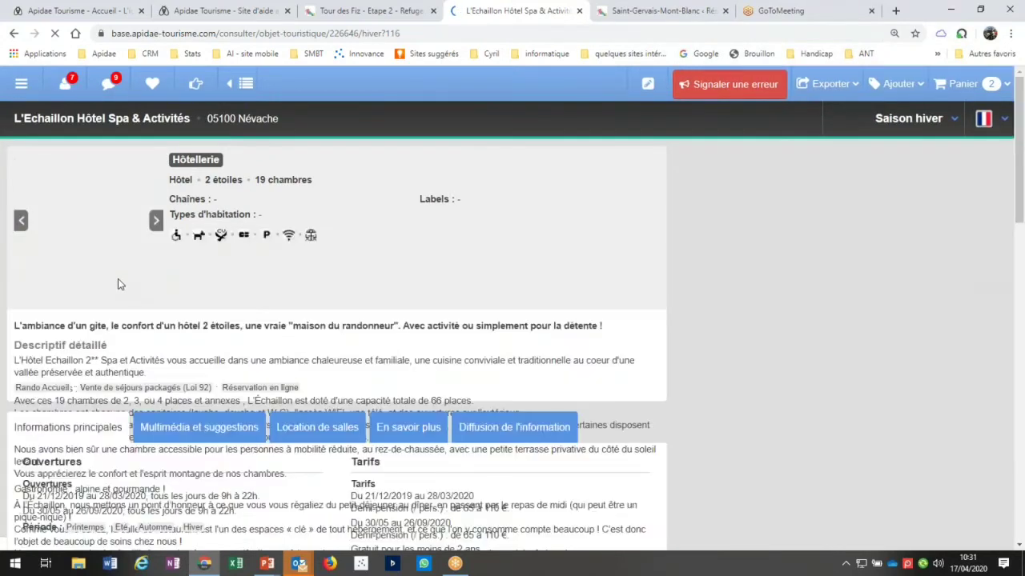
pyautogui.click(650, 90)
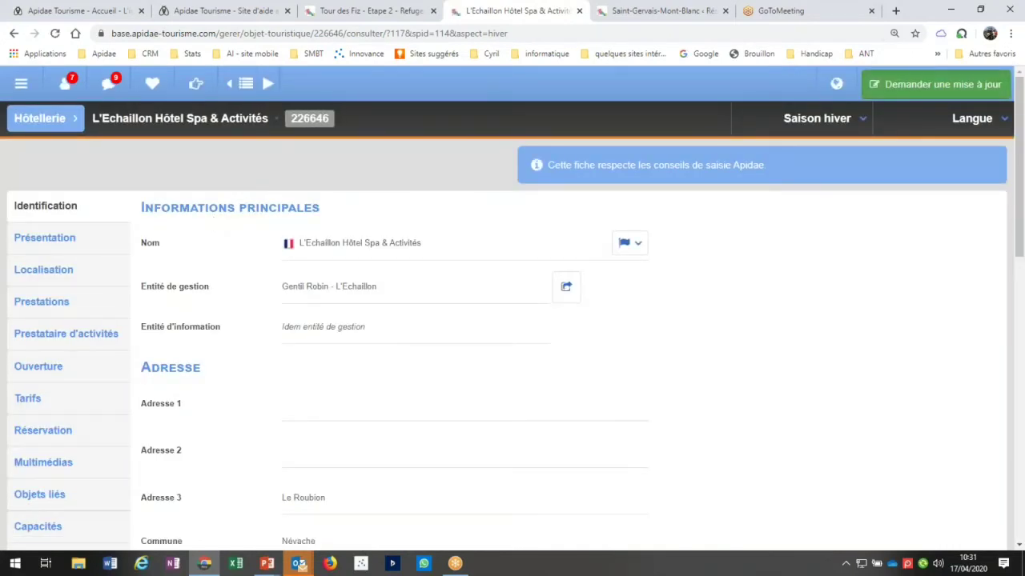
# Step: Start an update request of type Demande avec brouillon for the hotel record, keeping all notified recipients selected
pyautogui.click(937, 84)
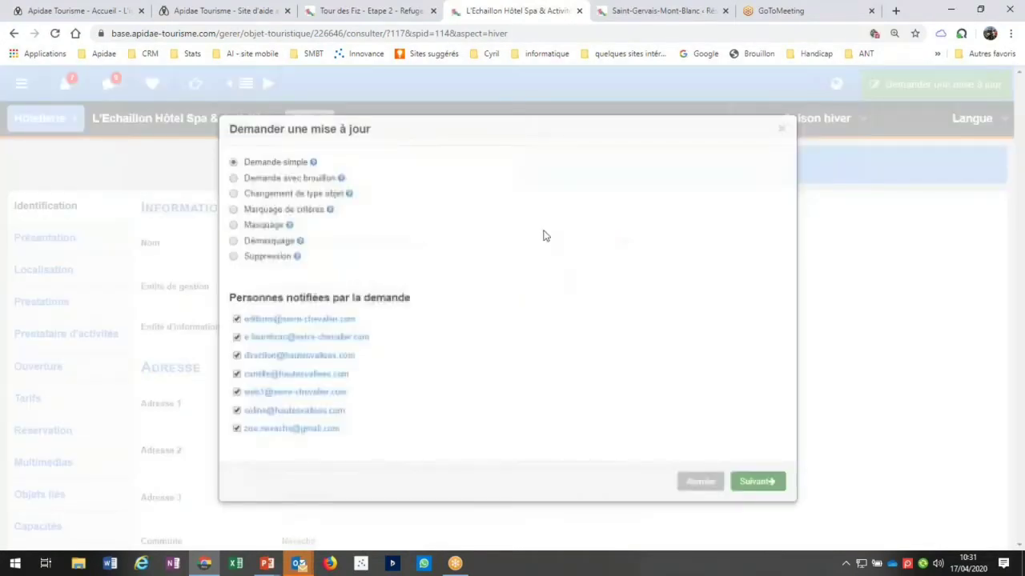
pyautogui.click(756, 482)
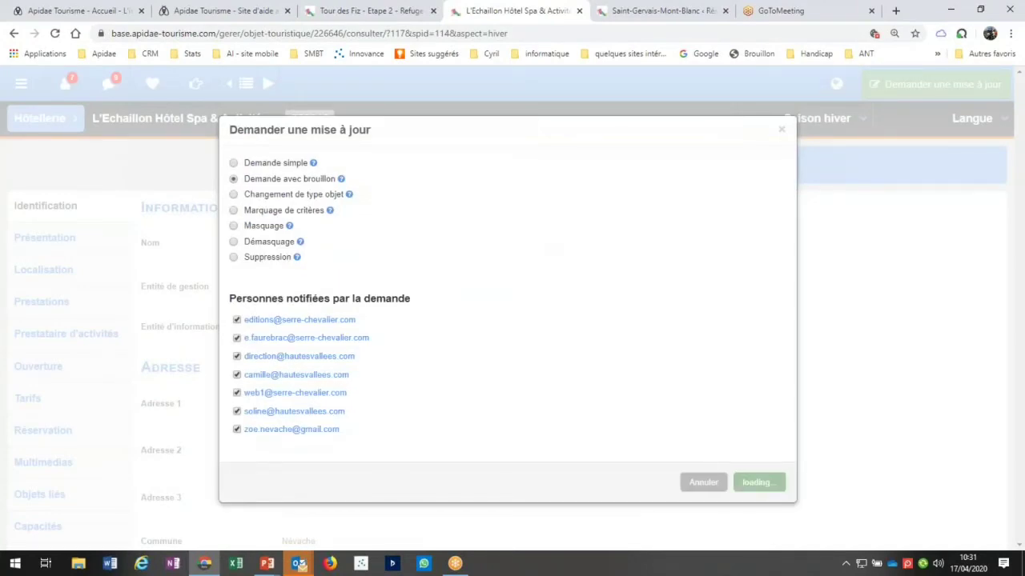
pyautogui.press('Return')
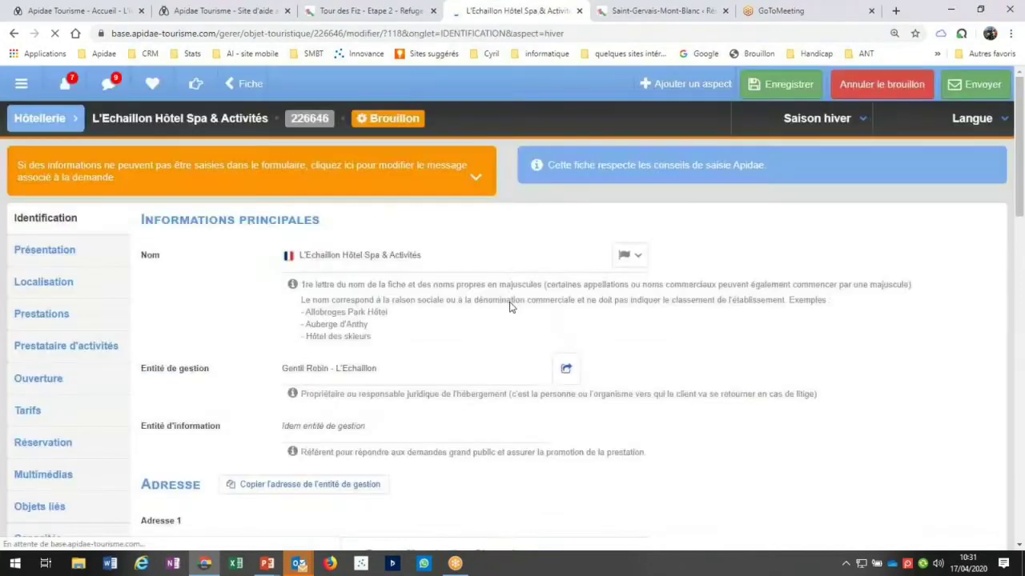
# Step: Switch the draft to the Standard aspect and review which aspects can be added or displayed, without adding one
pyautogui.click(824, 118)
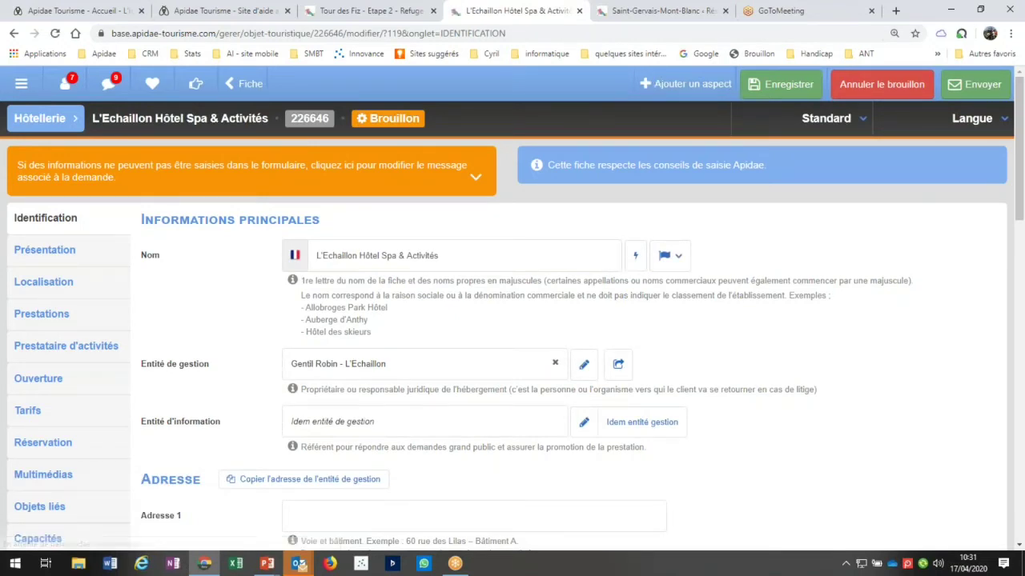
pyautogui.click(672, 84)
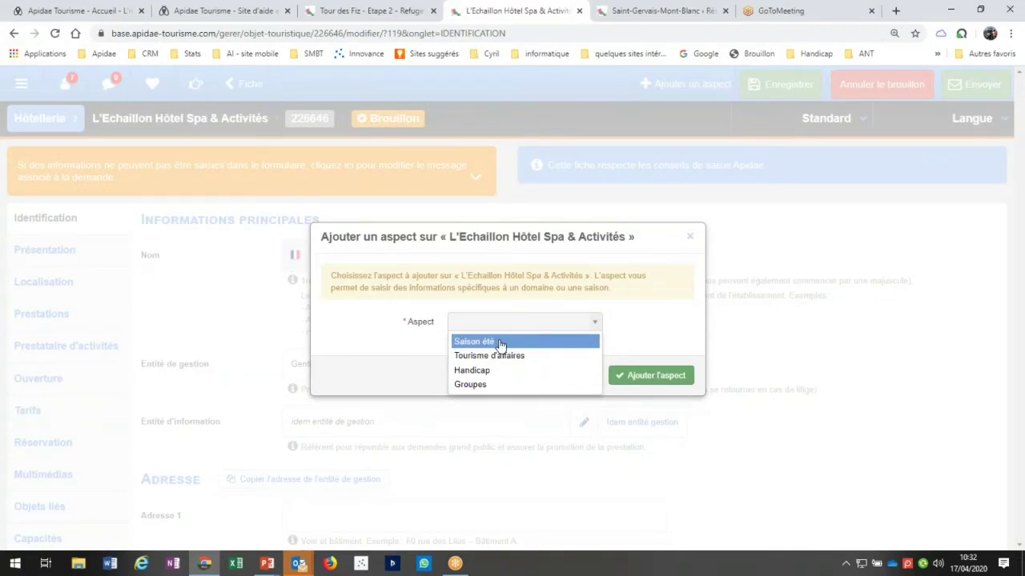
pyautogui.click(690, 239)
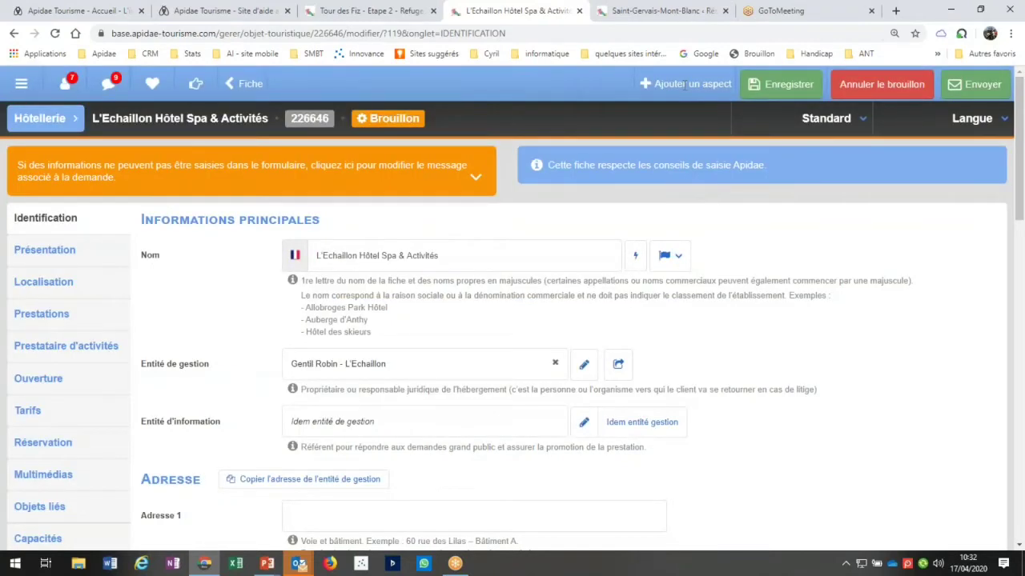
pyautogui.click(862, 120)
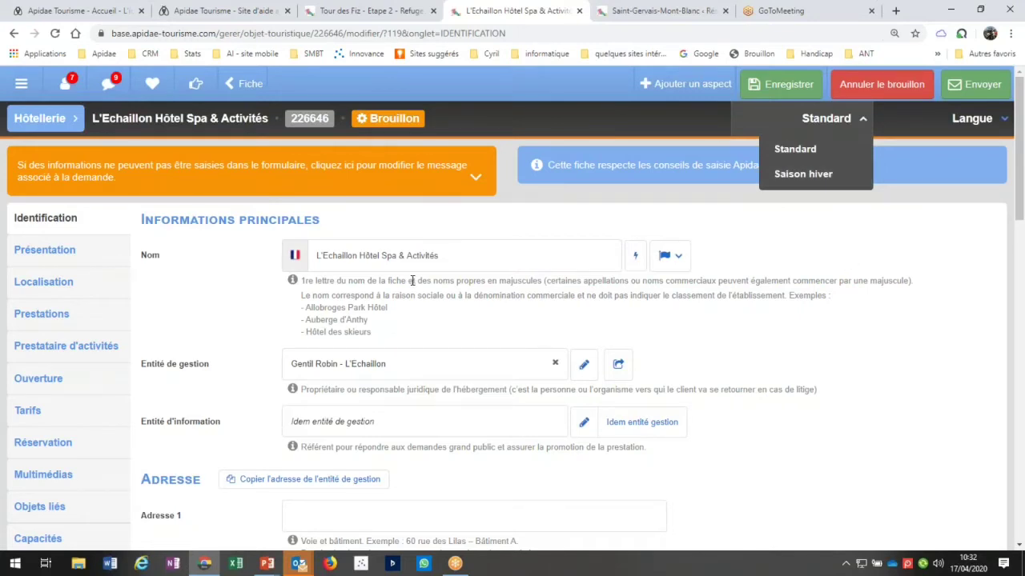
# Step: Open the draft's Présentation section and read the Descriptif détaillé, highlighting its closing paragraph about summer activities
pyautogui.click(83, 254)
pyautogui.scroll(-4, 472, 295)
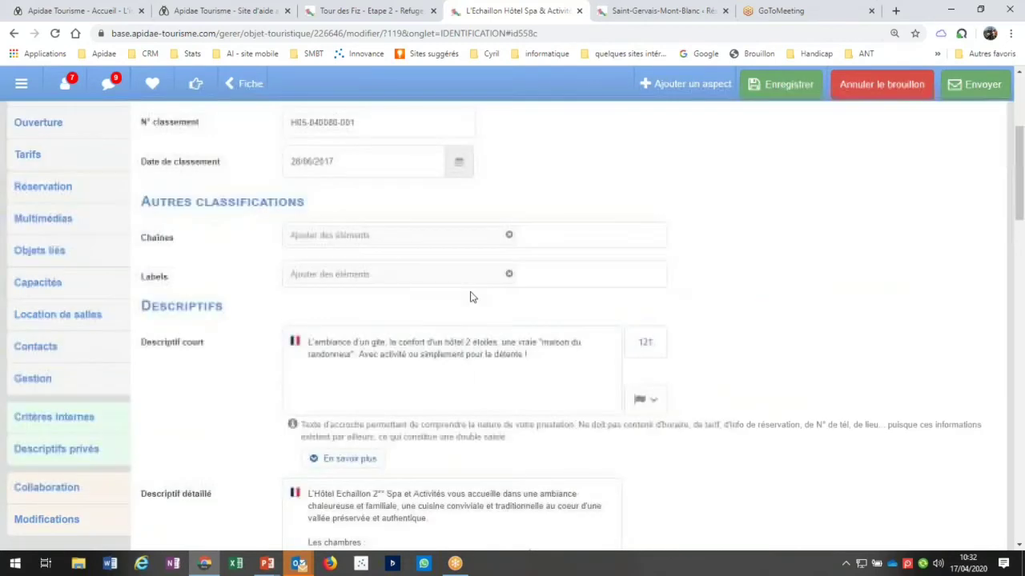
pyautogui.scroll(-2, 471, 296)
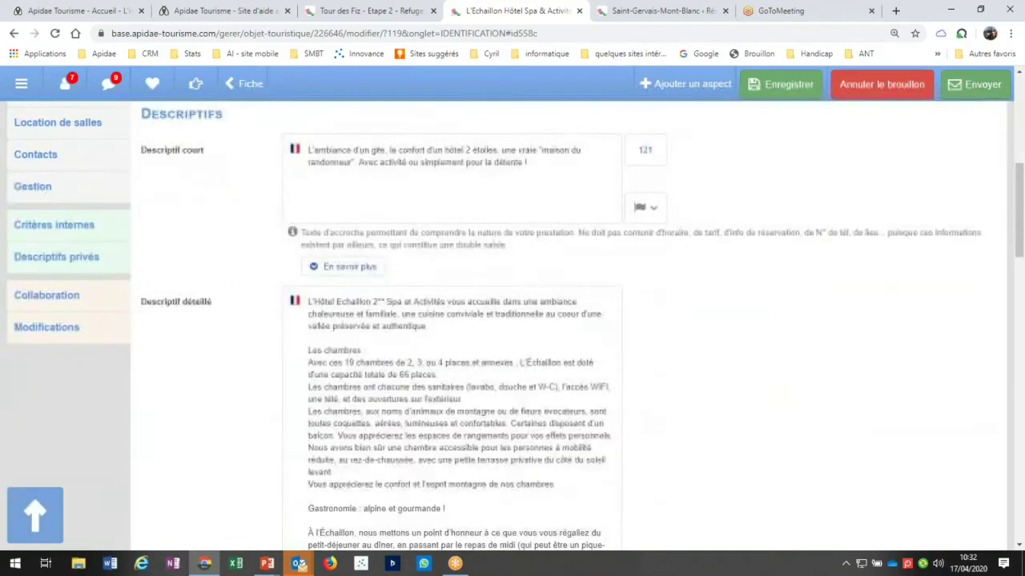
pyautogui.scroll(5, 411, 165)
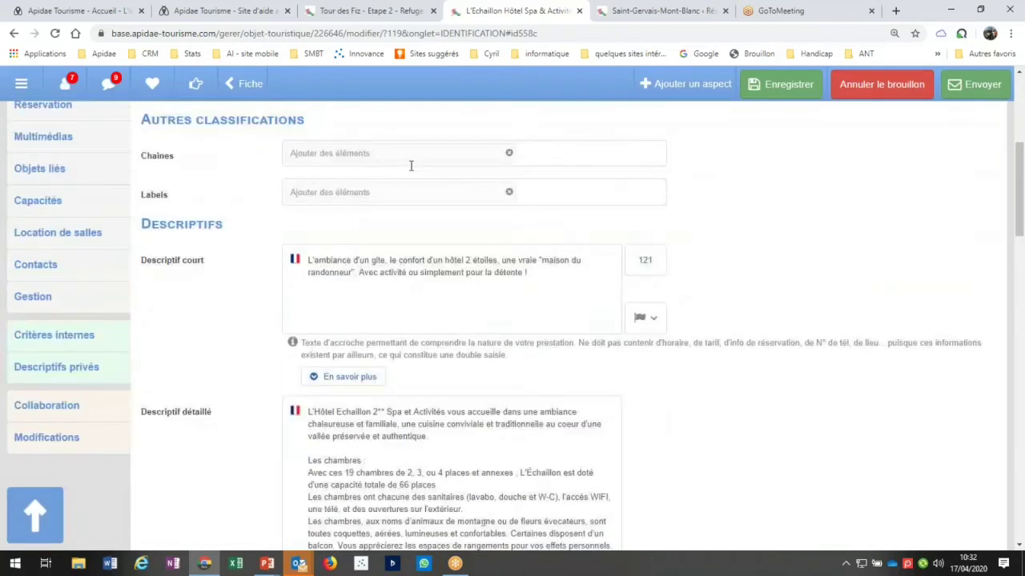
pyautogui.scroll(-2, 412, 165)
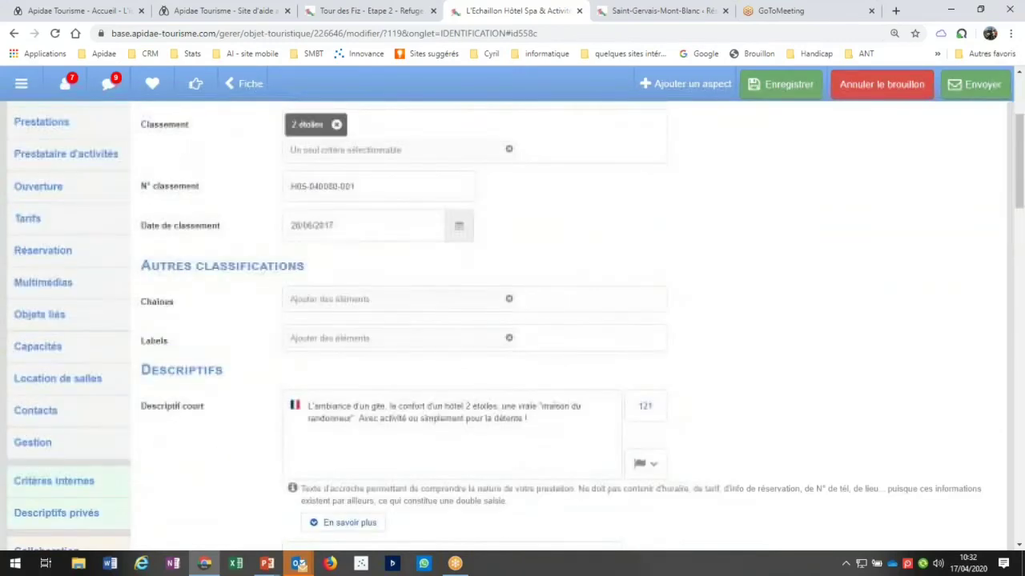
pyautogui.scroll(-4, 448, 372)
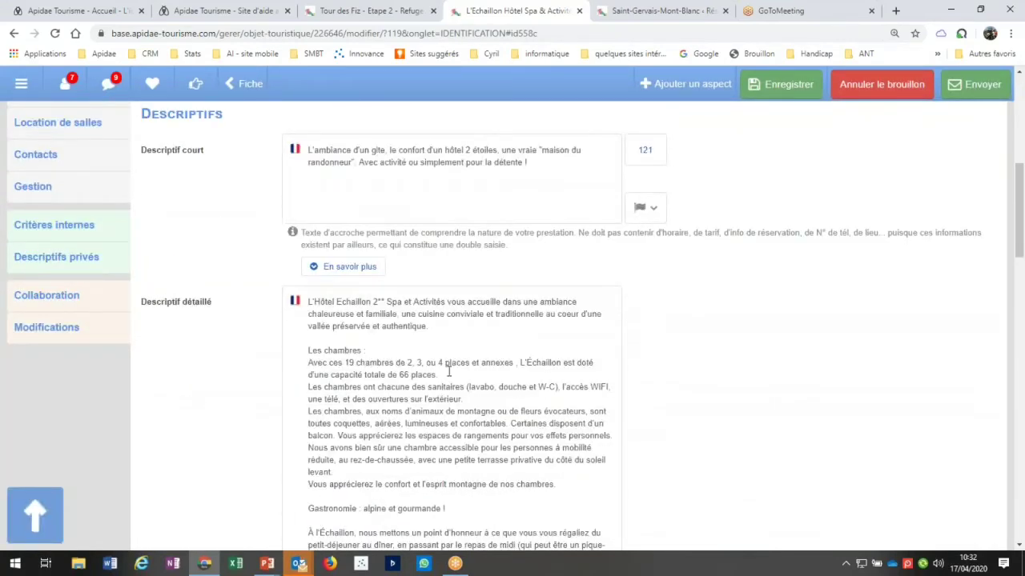
pyautogui.scroll(-3, 449, 372)
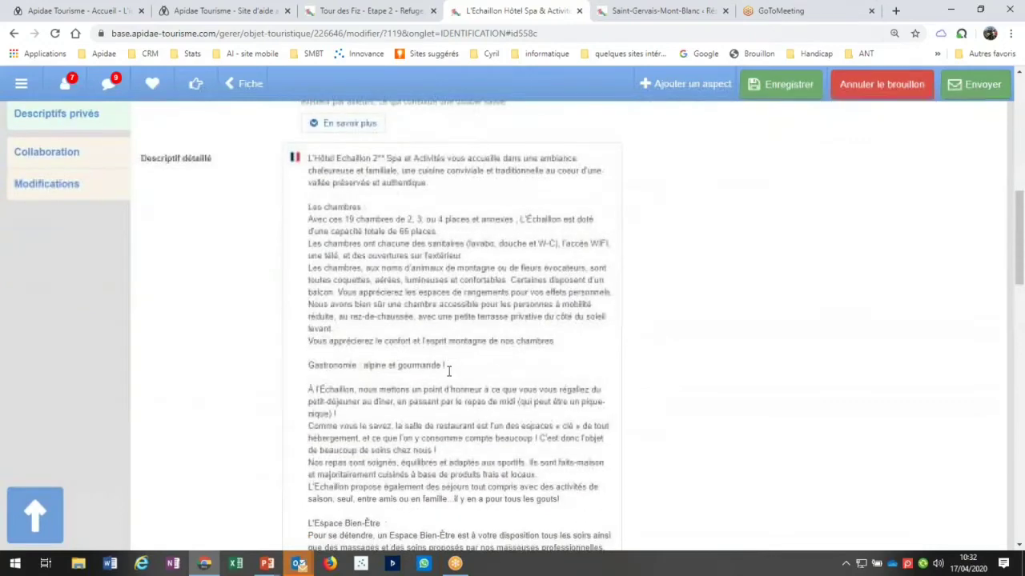
pyautogui.scroll(-3, 449, 370)
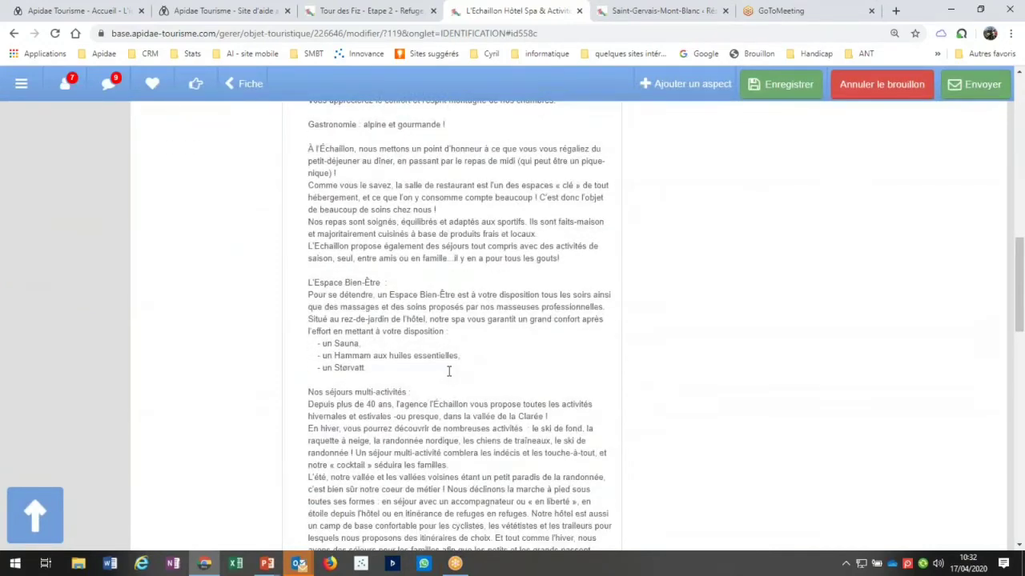
pyautogui.scroll(-3, 448, 371)
pyautogui.moveTo(308, 301); pyautogui.dragTo(405, 436)
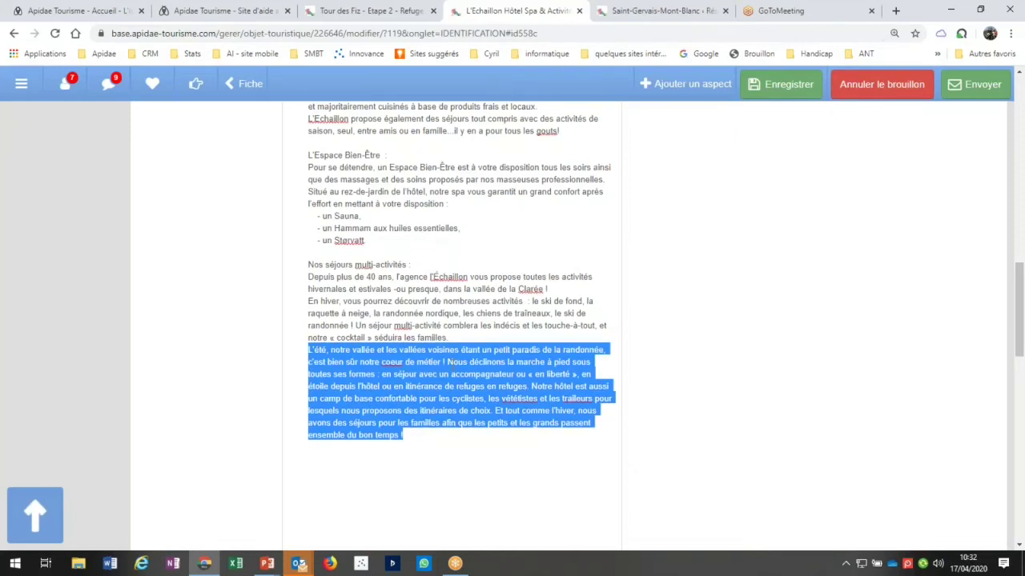
# Step: Review the Présentation section again, from the hotel type and classification to the short and detailed descriptions
pyautogui.scroll(1, 454, 366)
pyautogui.scroll(3, 453, 366)
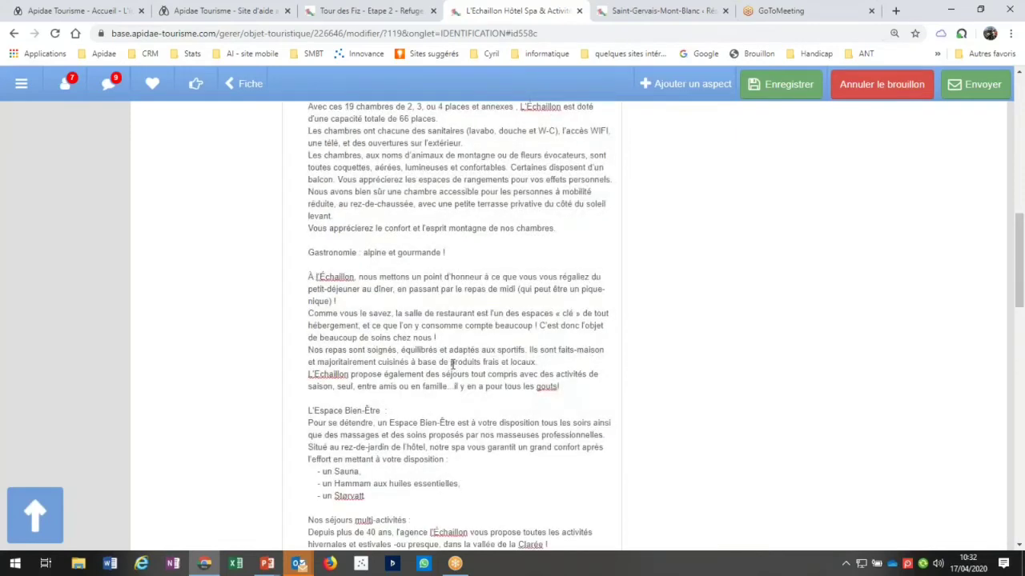
pyautogui.scroll(8, 453, 365)
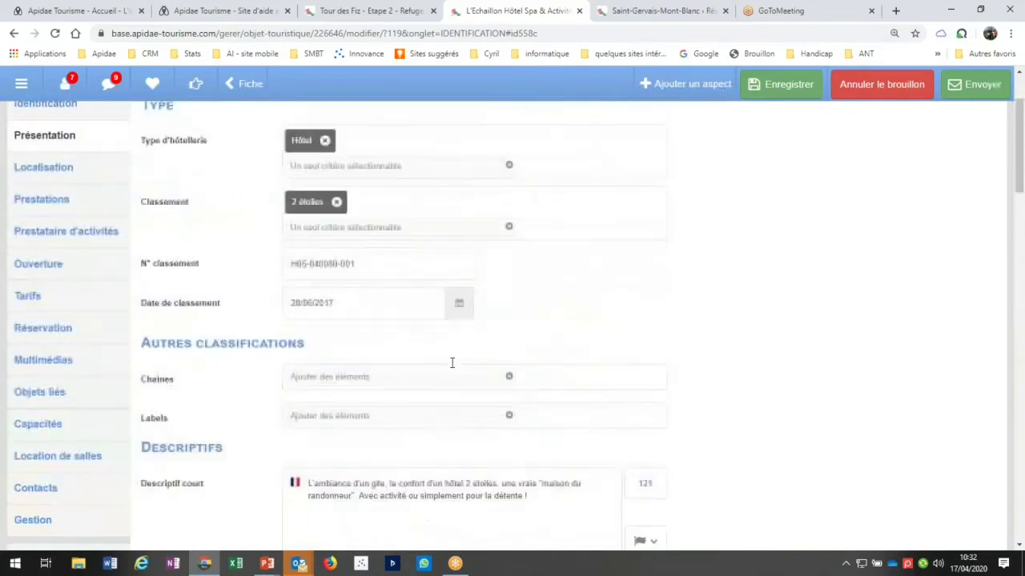
pyautogui.scroll(-5, 451, 363)
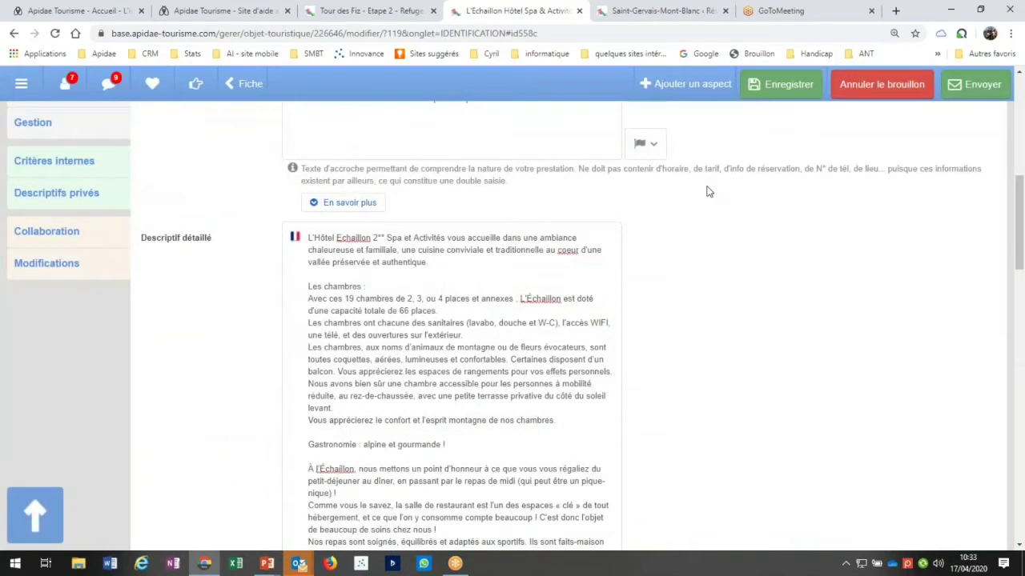
pyautogui.scroll(10, 709, 188)
pyautogui.scroll(1, 708, 187)
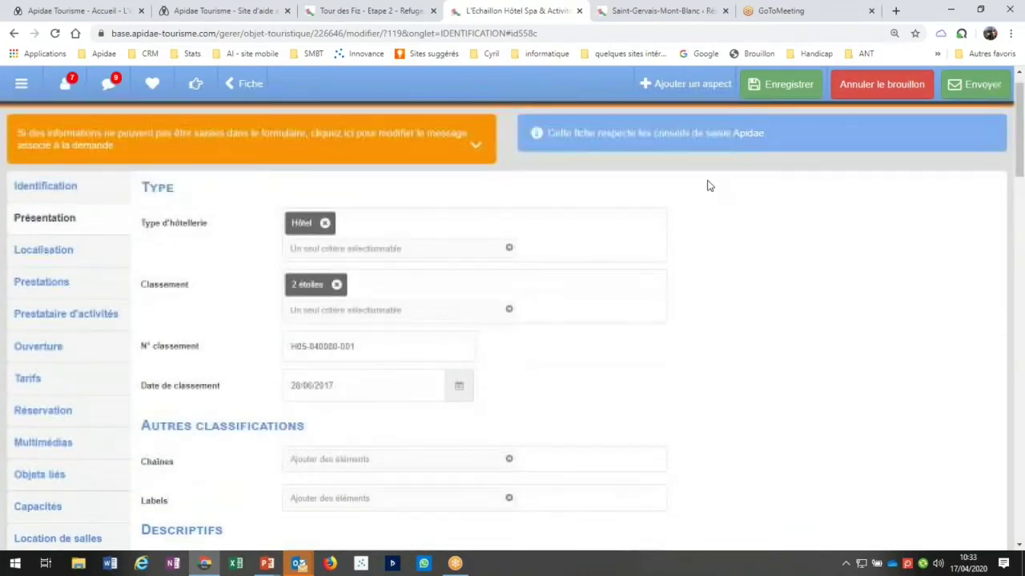
pyautogui.scroll(1, 708, 186)
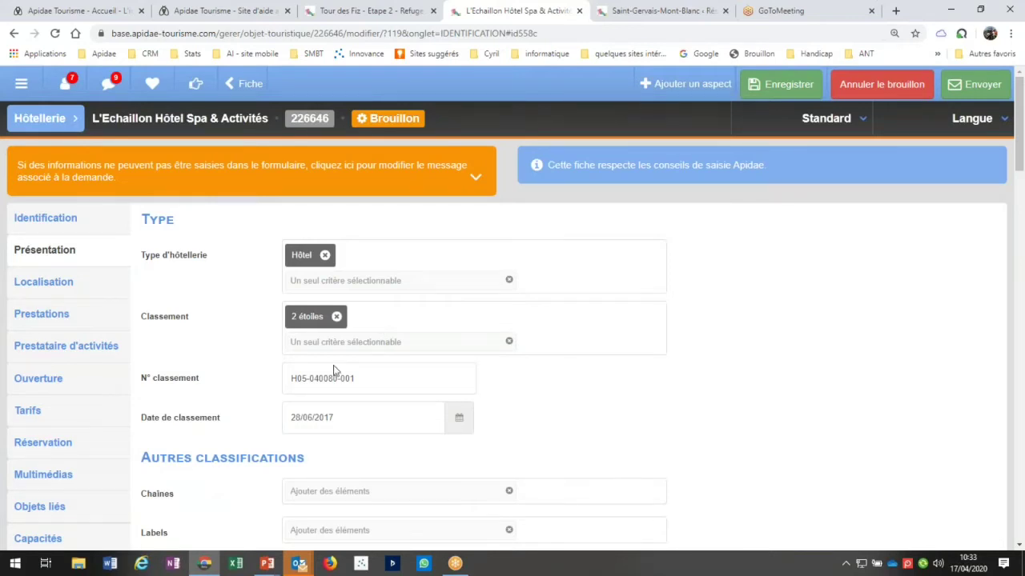
pyautogui.scroll(-2, 346, 390)
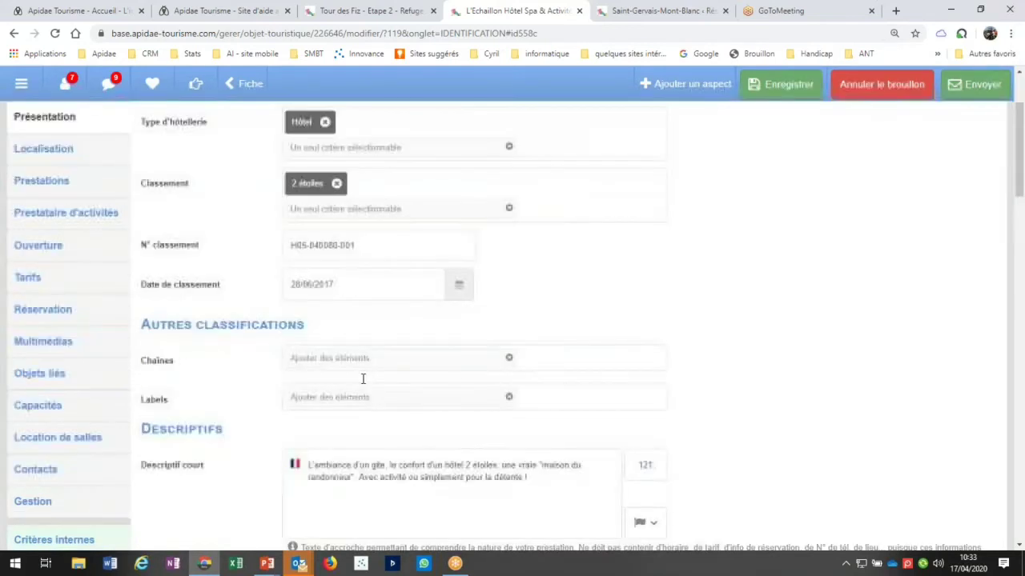
pyautogui.scroll(-6, 363, 378)
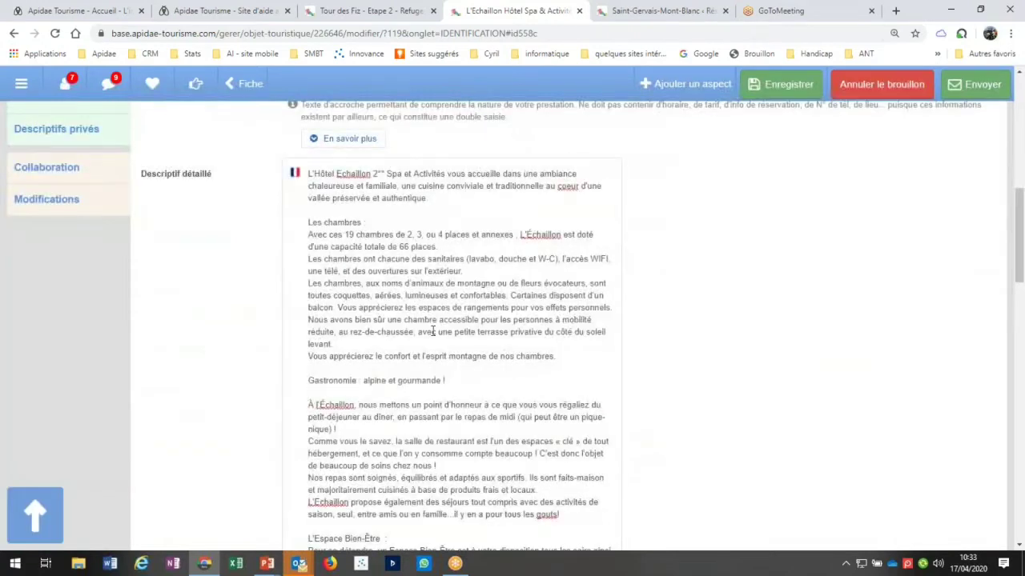
# Step: Read through the Standard aspect's Descriptif détaillé, from the rooms and dining paragraphs to the winter and summer activities
pyautogui.scroll(-1, 432, 331)
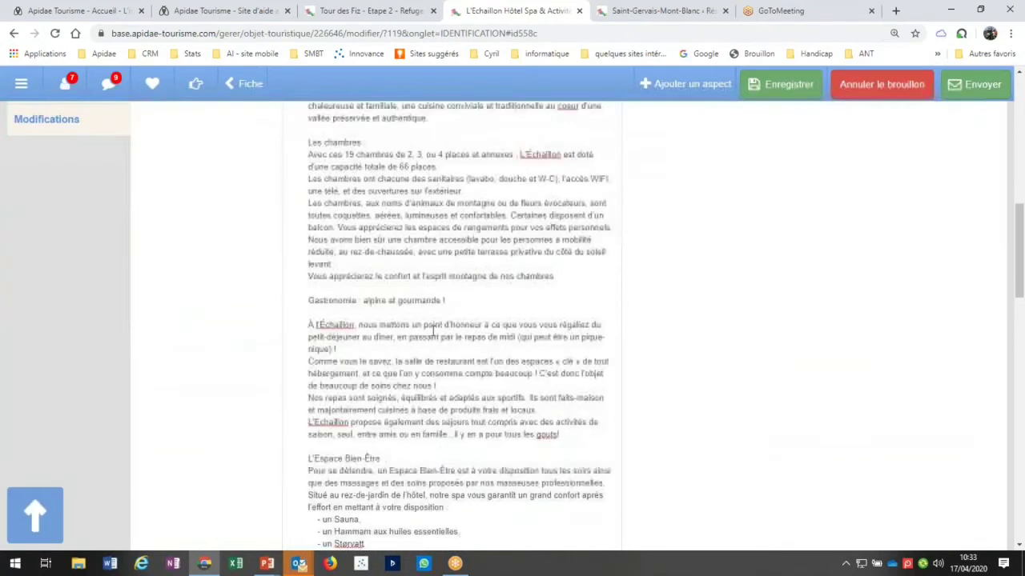
pyautogui.scroll(-2, 432, 330)
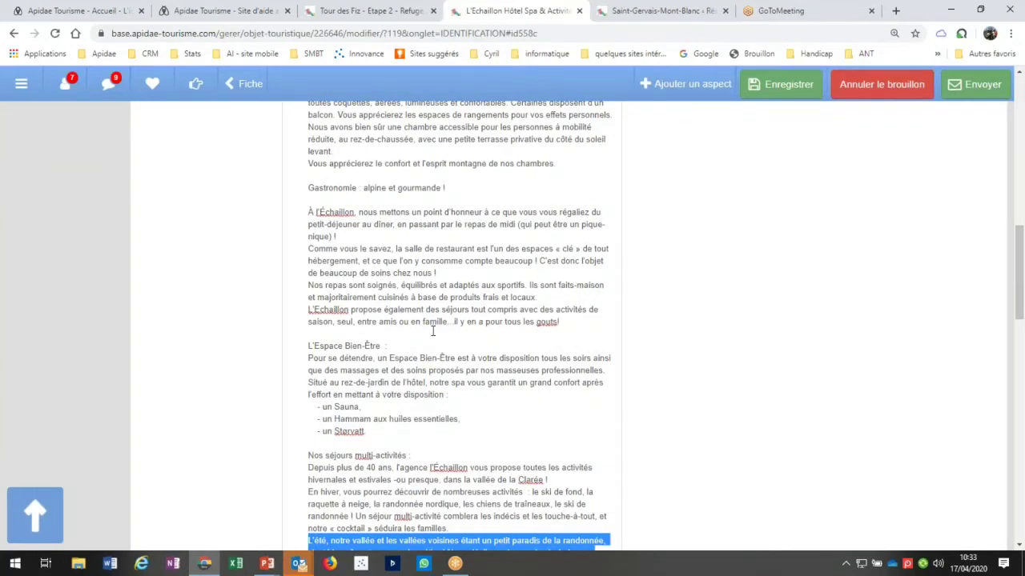
pyautogui.scroll(-1, 433, 331)
pyautogui.scroll(-2, 432, 331)
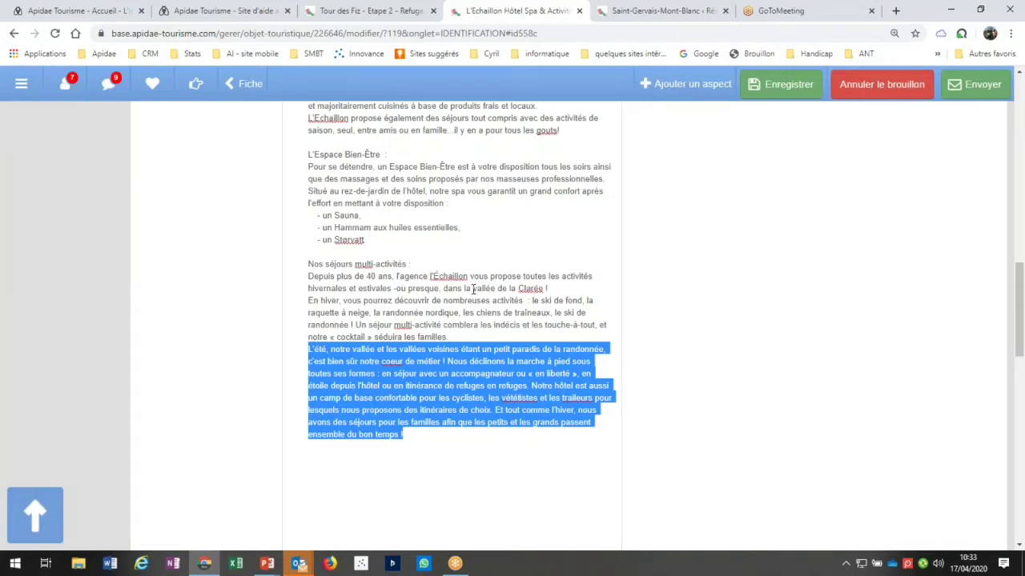
pyautogui.scroll(3, 473, 290)
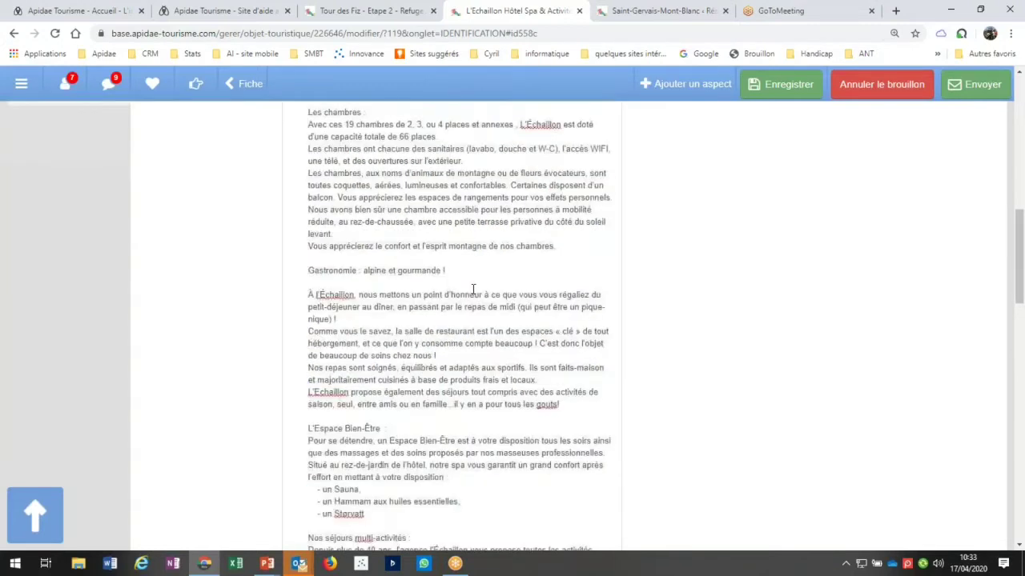
pyautogui.scroll(10, 473, 290)
pyautogui.scroll(1, 473, 290)
# Step: Switch the draft to the Saison hiver aspect and review the descriptions in its Présentation section
pyautogui.click(826, 117)
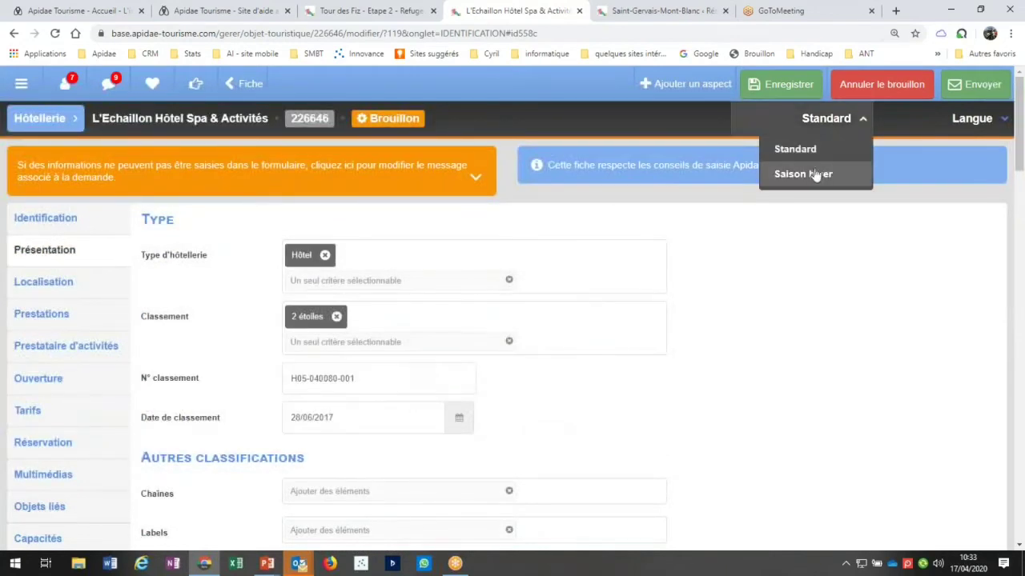
pyautogui.click(804, 174)
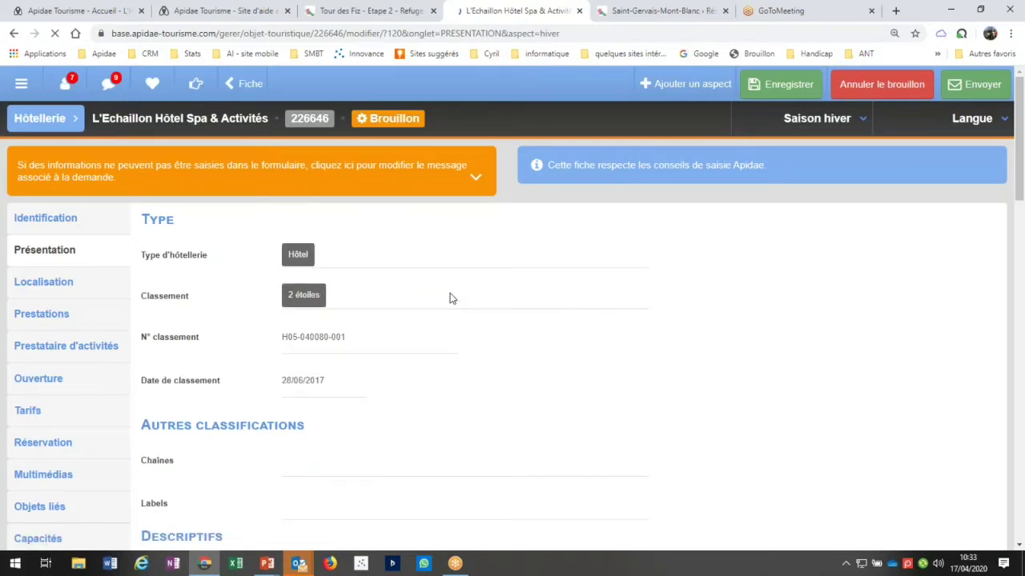
pyautogui.scroll(-4, 449, 298)
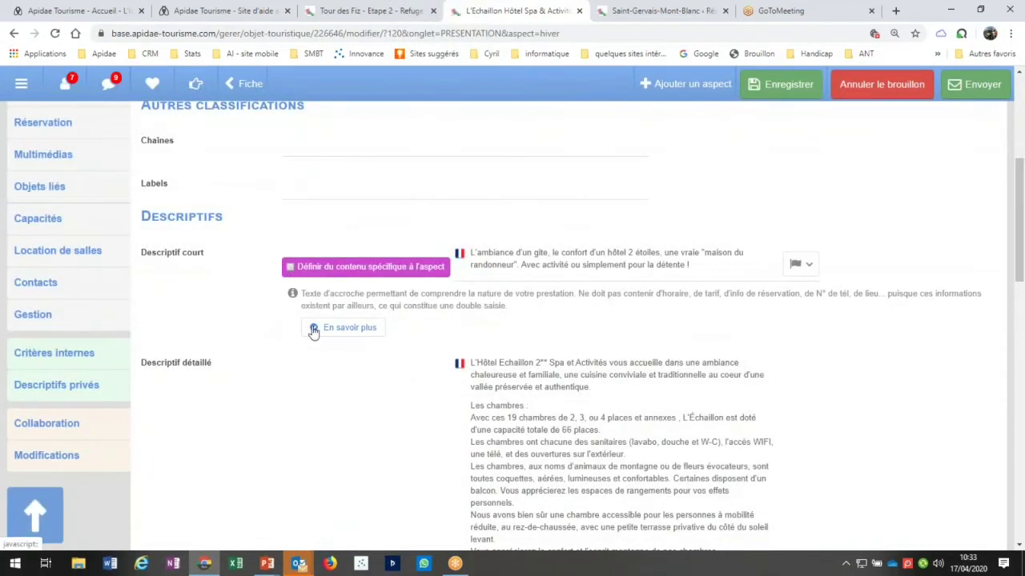
pyautogui.scroll(-5, 314, 332)
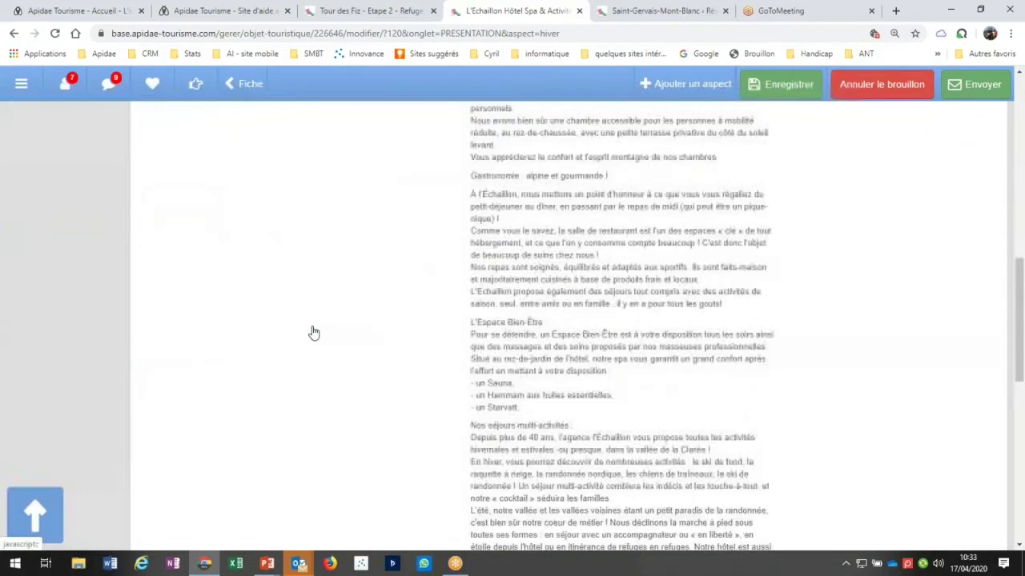
pyautogui.scroll(-2, 314, 333)
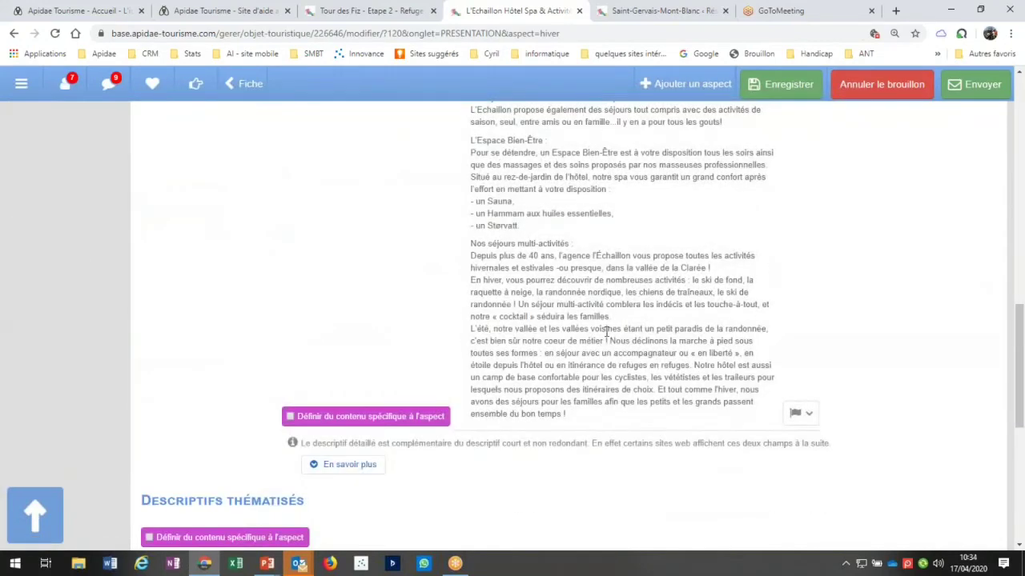
pyautogui.scroll(-1, 606, 330)
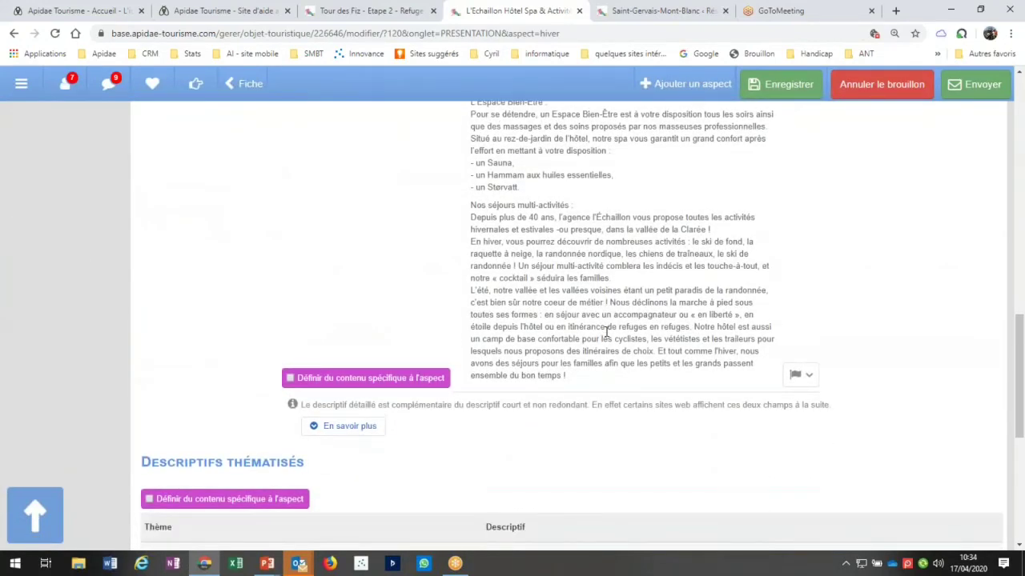
pyautogui.scroll(15, 606, 331)
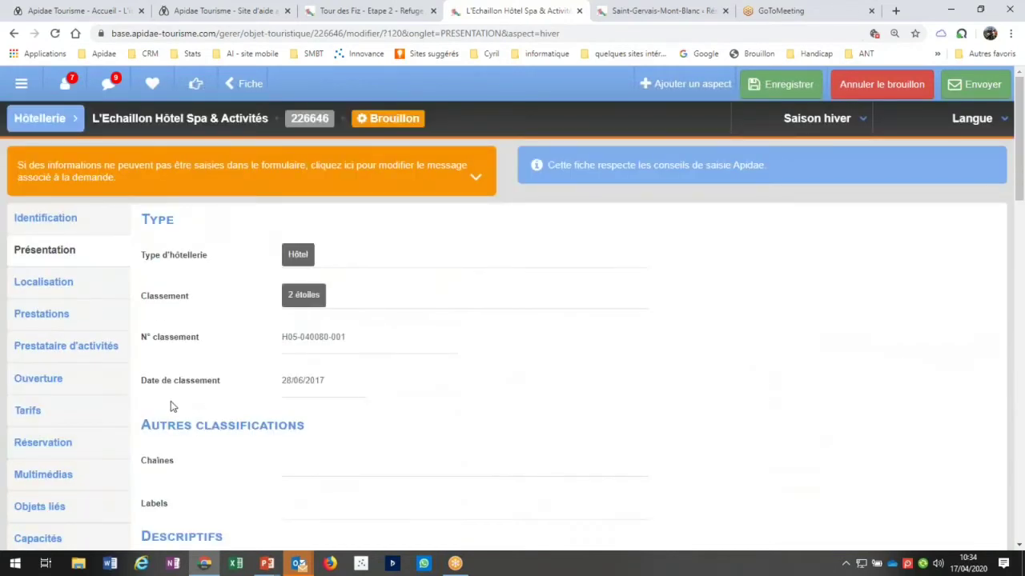
# Step: Open the Multimédias section and compare the standard illustrations with the photo specific to the Saison hiver aspect
pyautogui.click(54, 477)
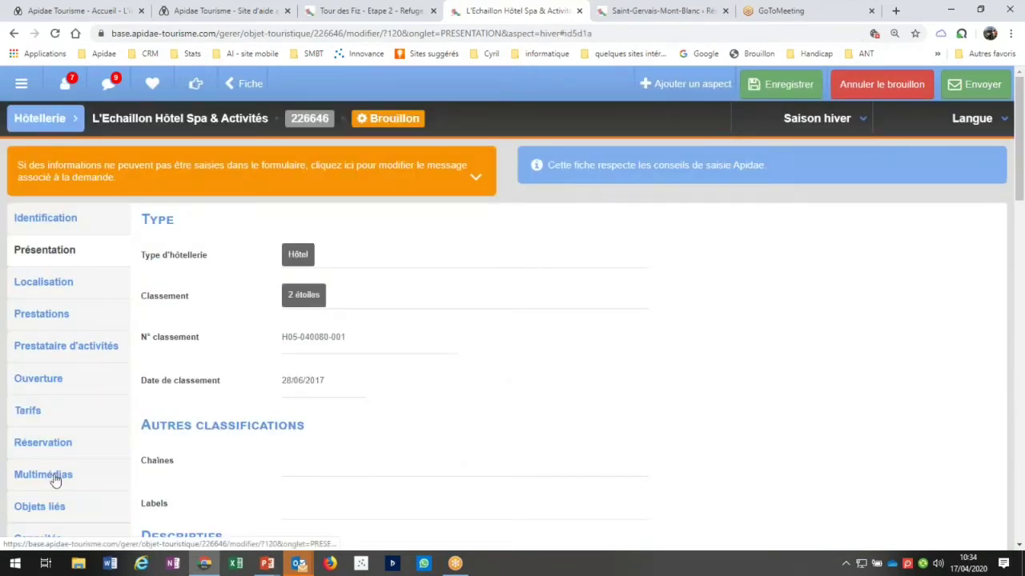
pyautogui.click(54, 477)
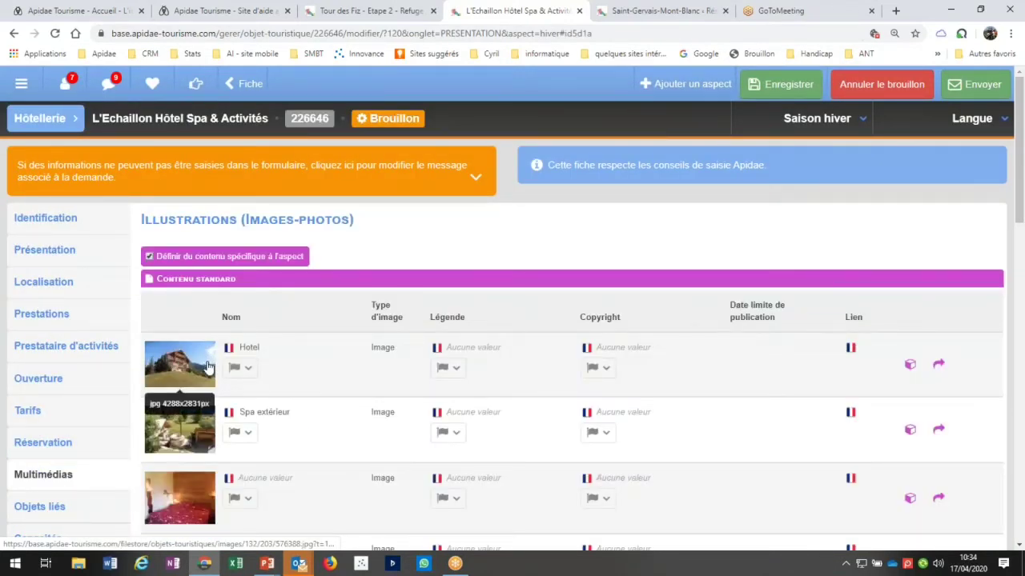
pyautogui.scroll(-4, 207, 367)
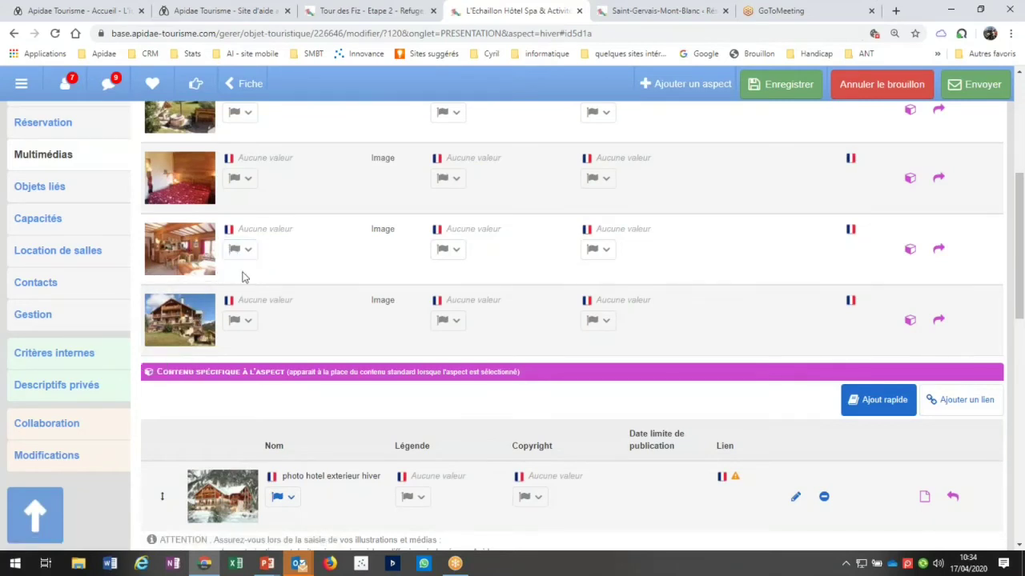
pyautogui.scroll(-3, 270, 303)
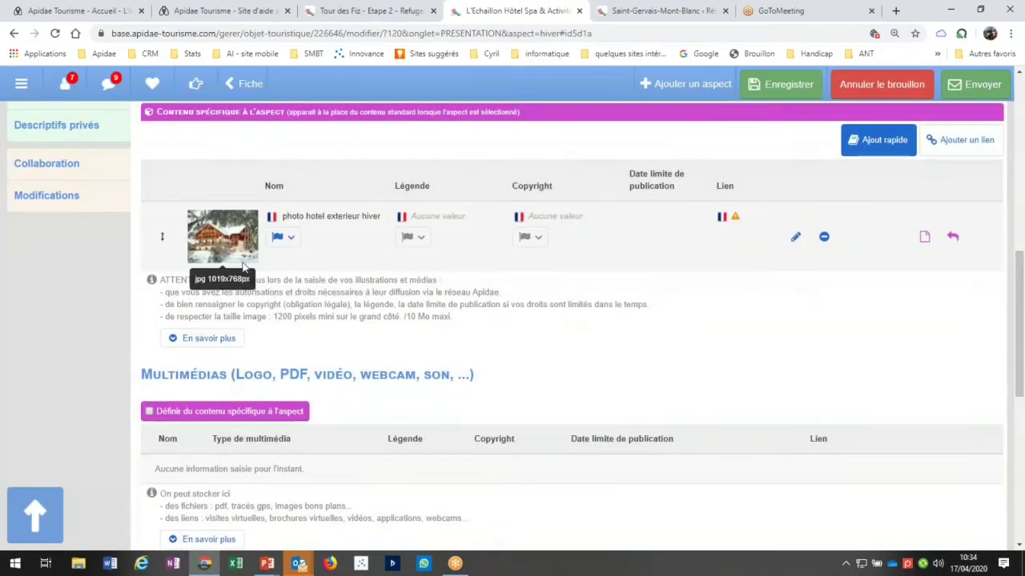
pyautogui.scroll(5, 245, 267)
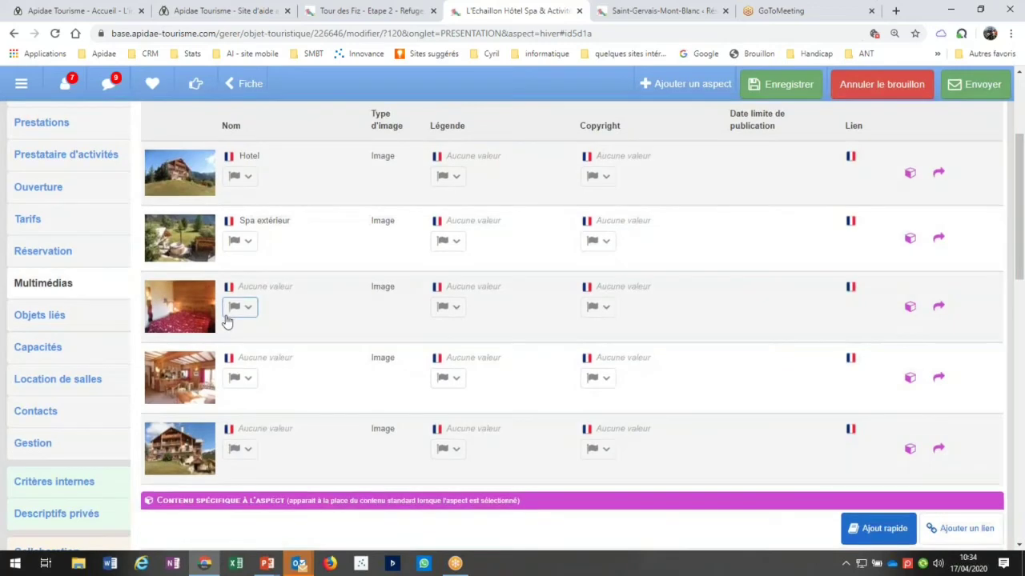
pyautogui.scroll(3, 227, 321)
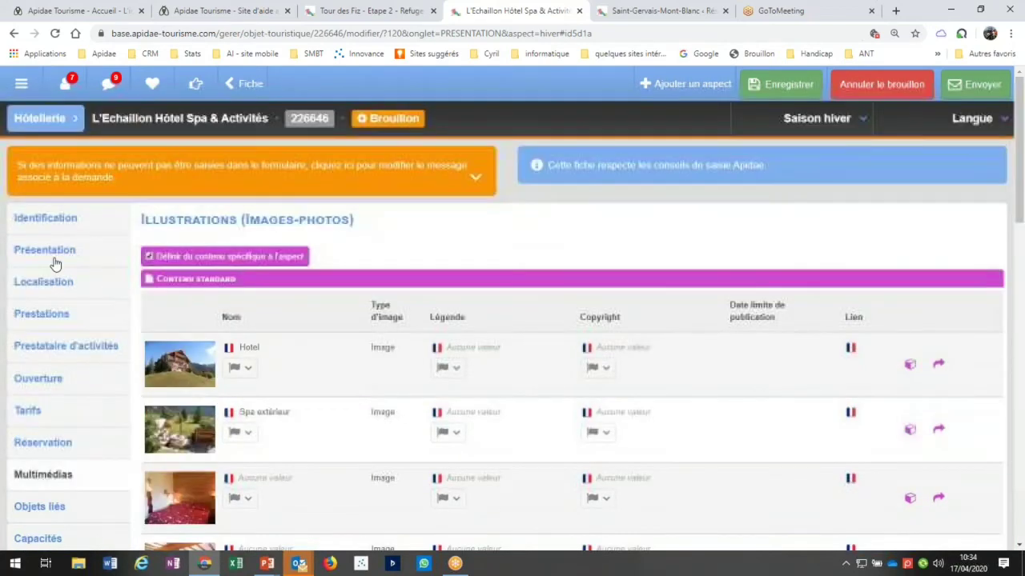
# Step: Return to the Présentation section and highlight the text of the Descriptif court
pyautogui.click(53, 252)
pyautogui.scroll(-3, 438, 286)
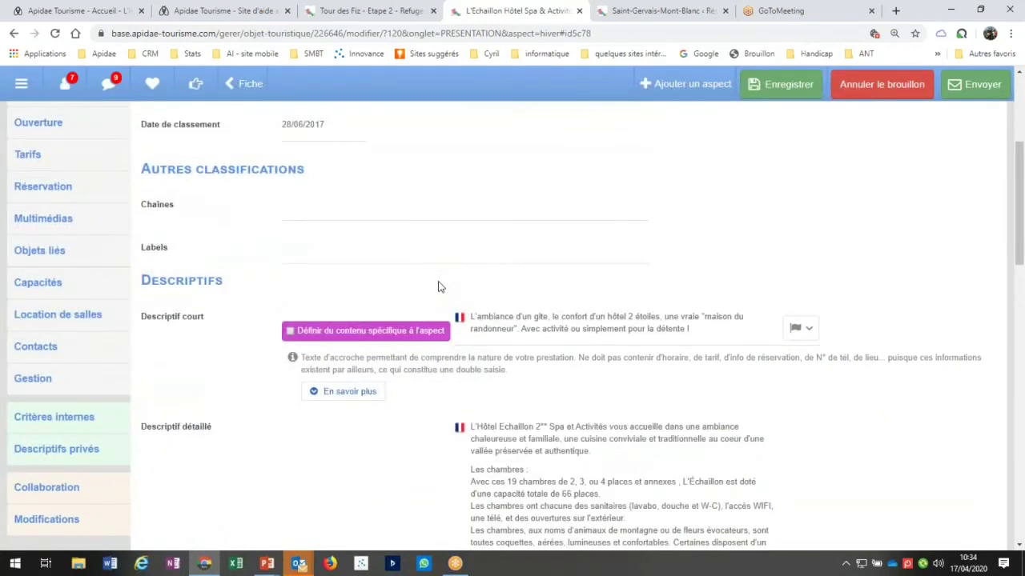
pyautogui.scroll(-3, 438, 286)
pyautogui.scroll(-4, 437, 286)
pyautogui.scroll(6, 437, 287)
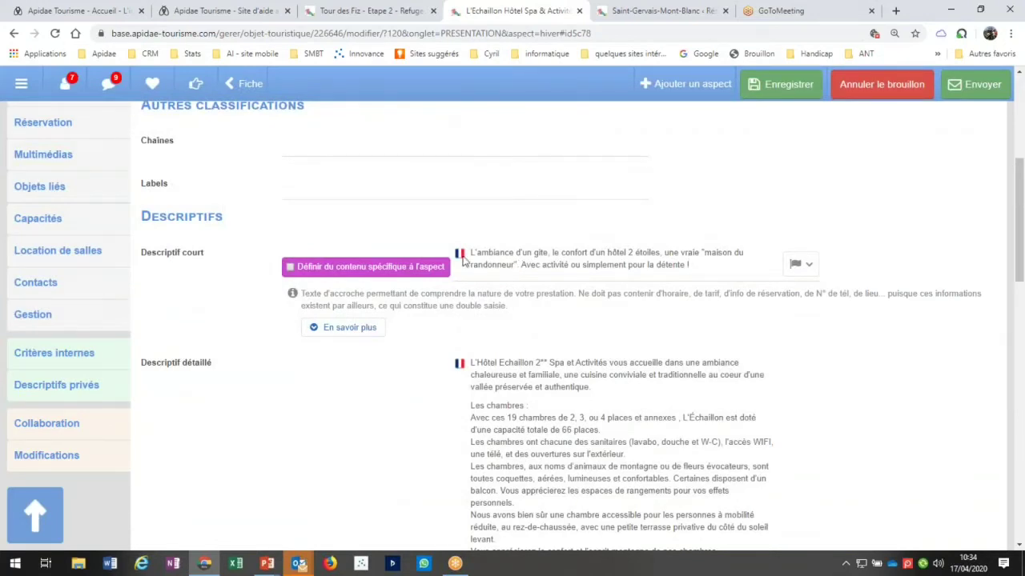
pyautogui.moveTo(470, 253); pyautogui.dragTo(706, 269)
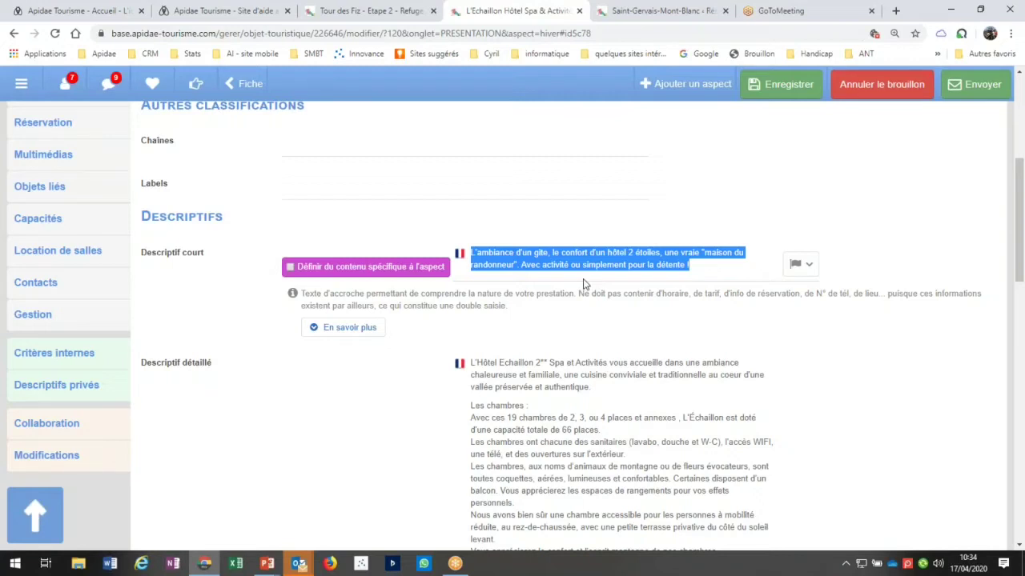
# Step: Enable aspect-specific content for the Descriptif court and copy the standard text into its specific content
pyautogui.click(289, 269)
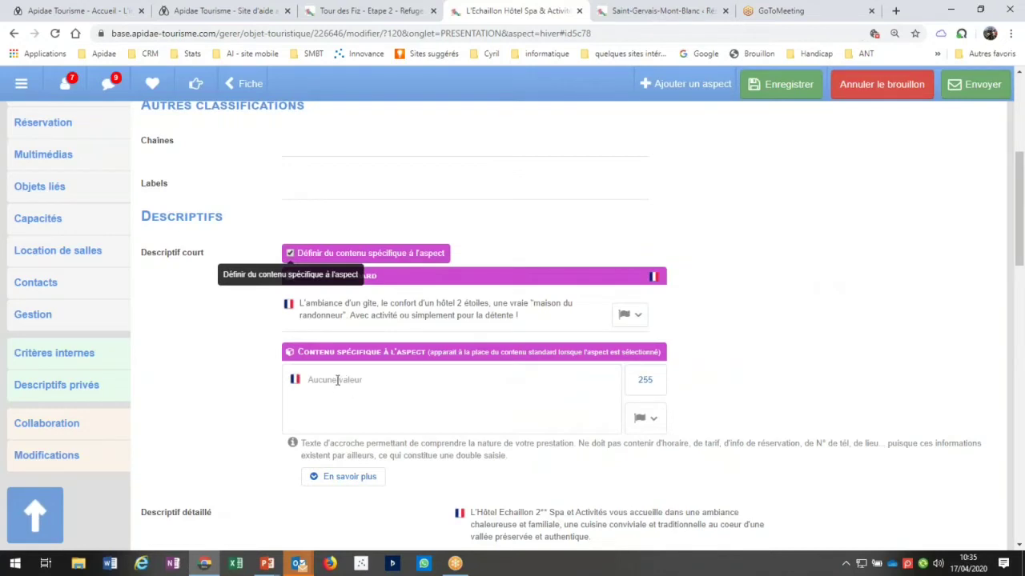
pyautogui.click(339, 382)
pyautogui.moveTo(525, 318); pyautogui.dragTo(301, 305)
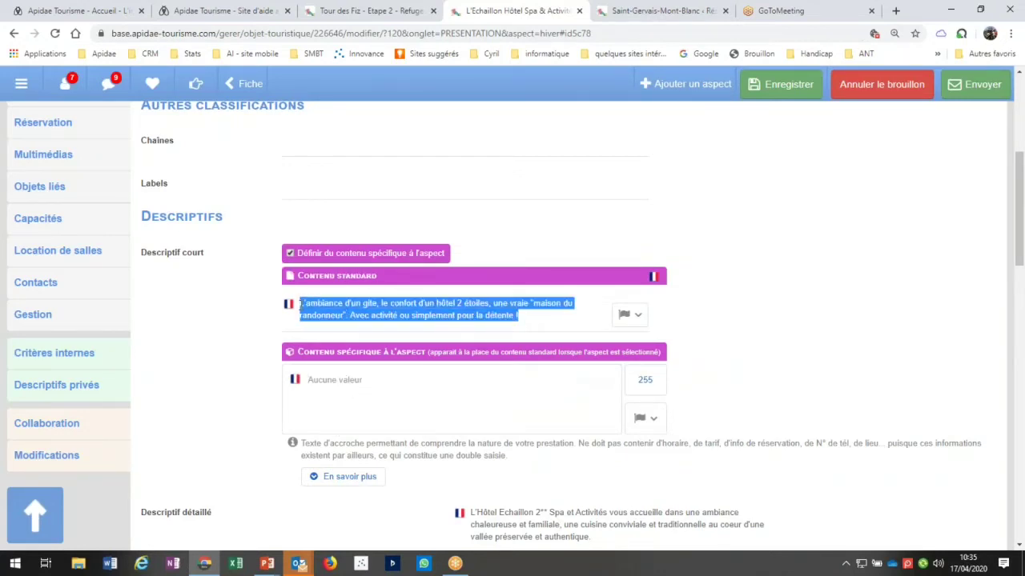
pyautogui.hotkey('ctrl', 'c')
pyautogui.click(352, 383)
pyautogui.hotkey('ctrl', 'v')
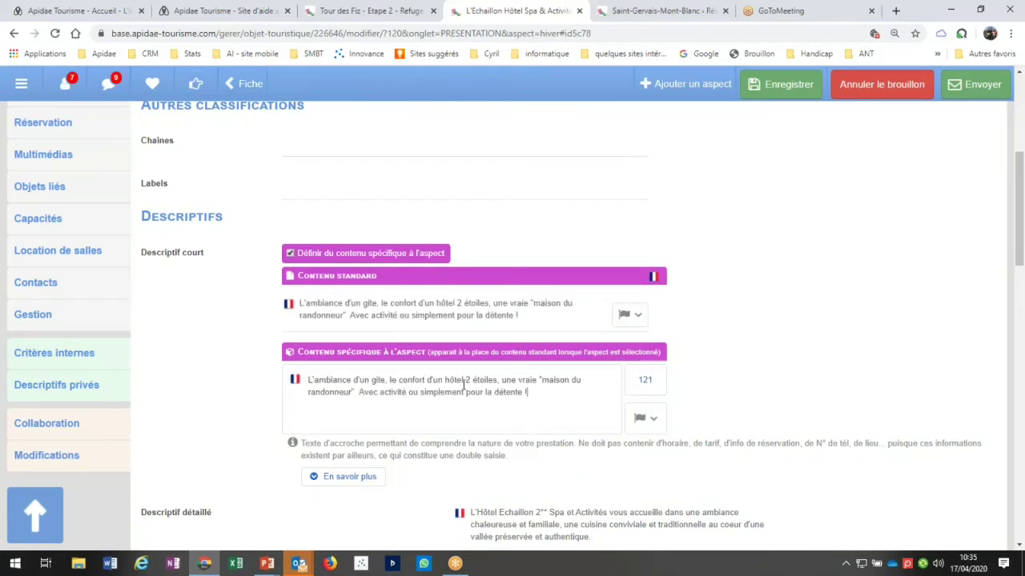
# Step: Replace the "une vraie maison du randonneur" phrase in the aspect-specific Descriptif court with "idéalement situé au pieds des pistes de skis."
pyautogui.moveTo(502, 381); pyautogui.dragTo(357, 394)
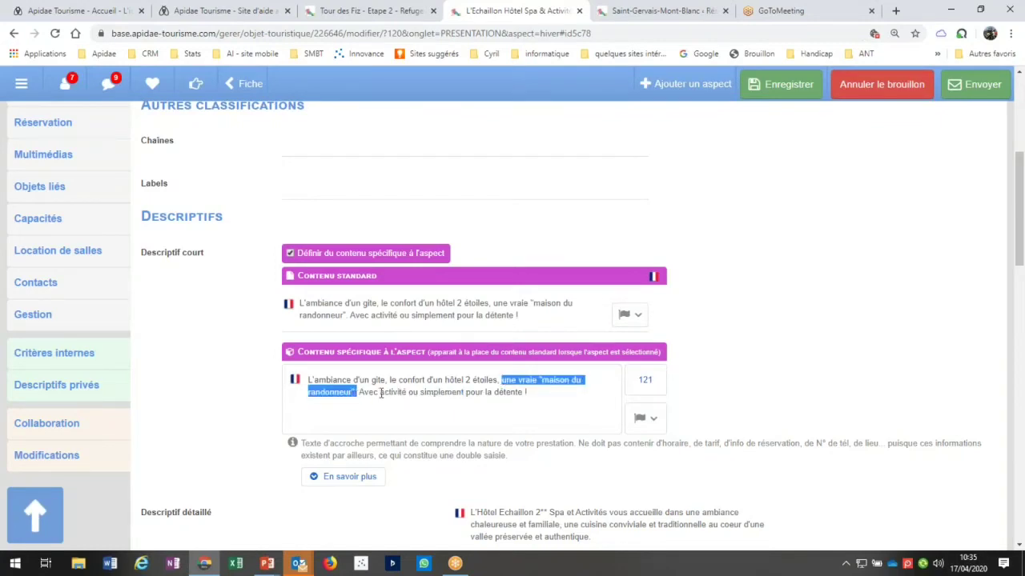
pyautogui.write('idéalm')
pyautogui.press('BackSpace')
pyautogui.press('BackSpace')
pyautogui.press('BackSpace')
pyautogui.write('alement situé au pieds des pistes de skis.')
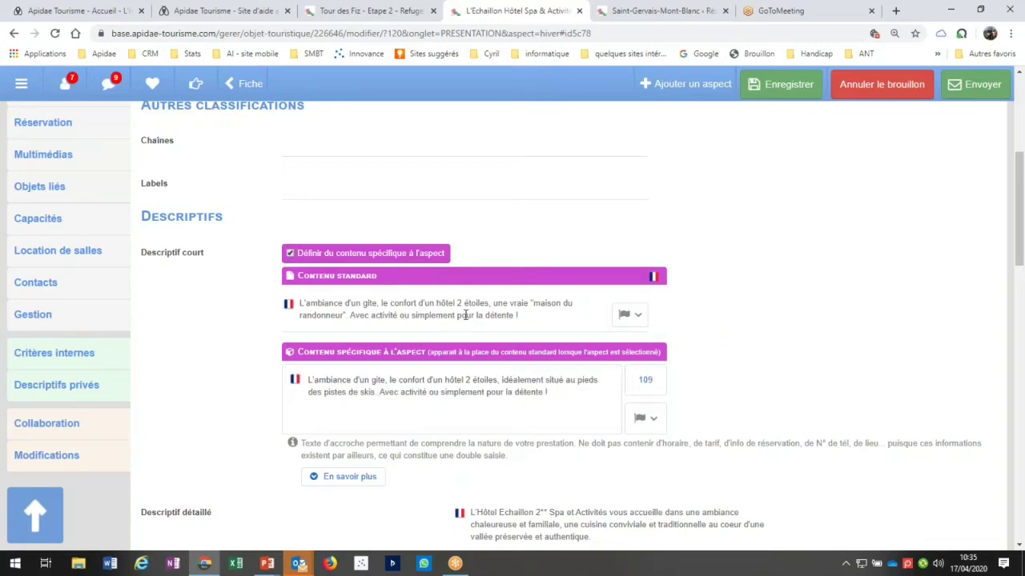
# Step: Highlight the summer paragraph and the winter paragraph of the Descriptif détaillé in turn to compare them
pyautogui.scroll(-8, 465, 316)
pyautogui.scroll(-1, 470, 286)
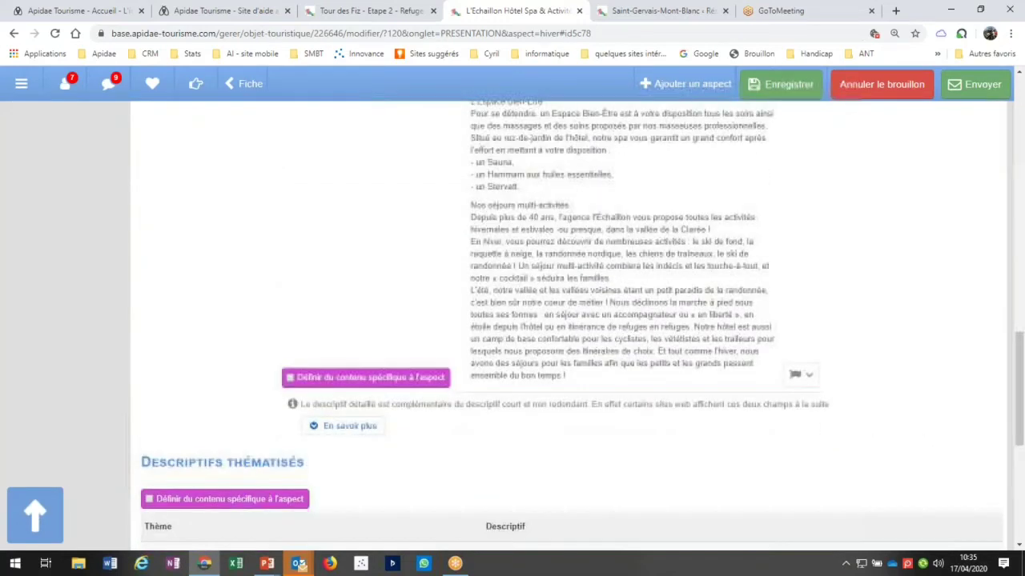
pyautogui.moveTo(471, 286); pyautogui.dragTo(567, 372)
pyautogui.moveTo(471, 237); pyautogui.dragTo(564, 274)
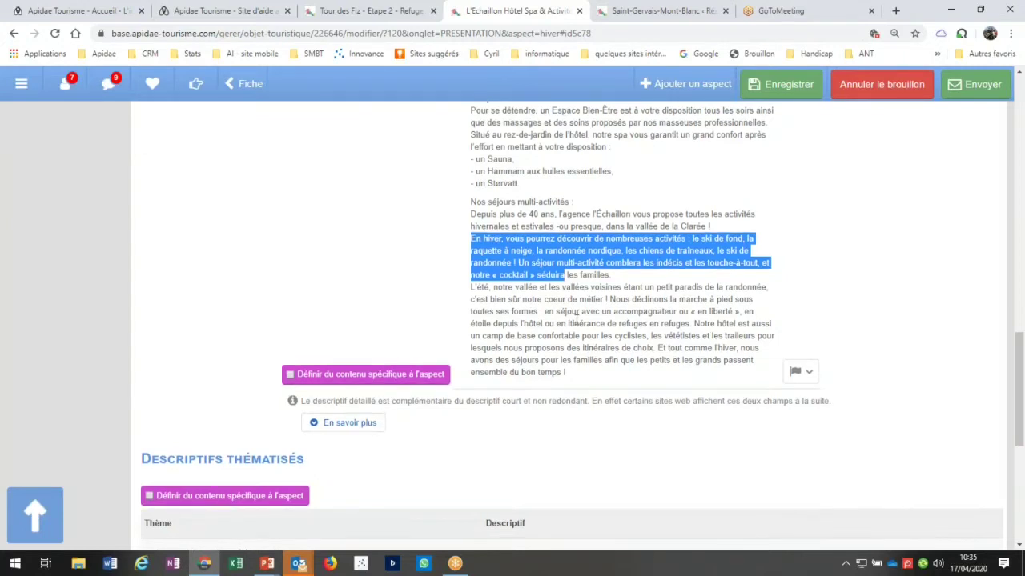
# Step: Delete "idéalement situé au pieds des pistes de skis." from the aspect-specific Descriptif court
pyautogui.scroll(3, 575, 321)
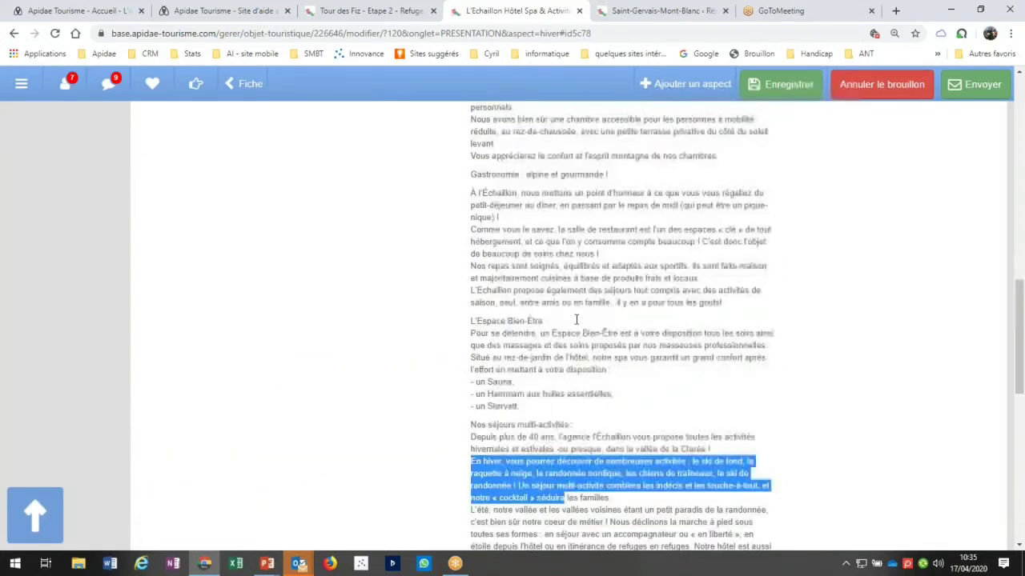
pyautogui.scroll(10, 575, 320)
pyautogui.moveTo(500, 380); pyautogui.dragTo(376, 394)
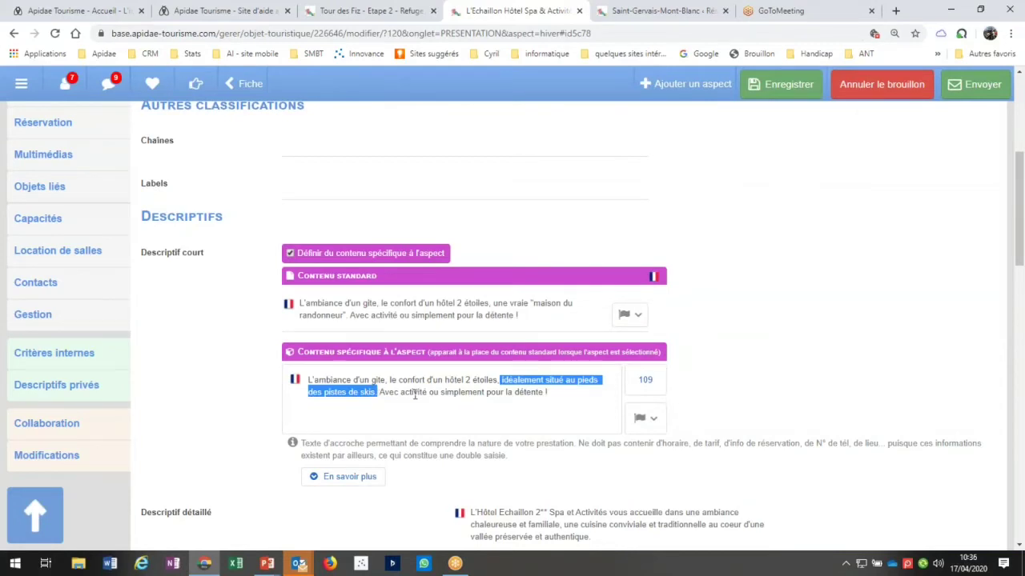
pyautogui.press('BackSpace')
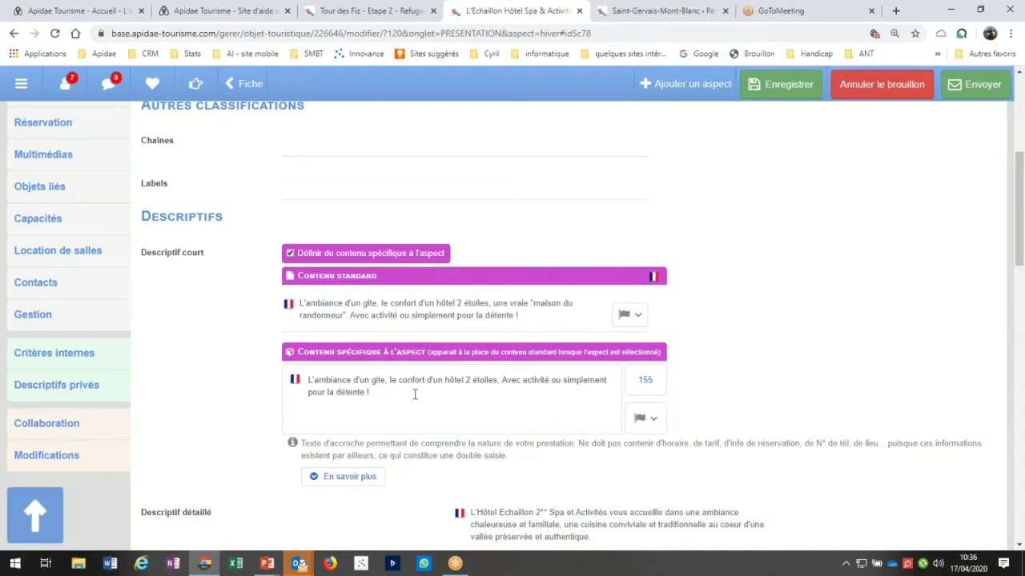
# Step: Enable aspect-specific content for the Descriptif détaillé and copy the full standard text into its specific content
pyautogui.scroll(-2, 496, 336)
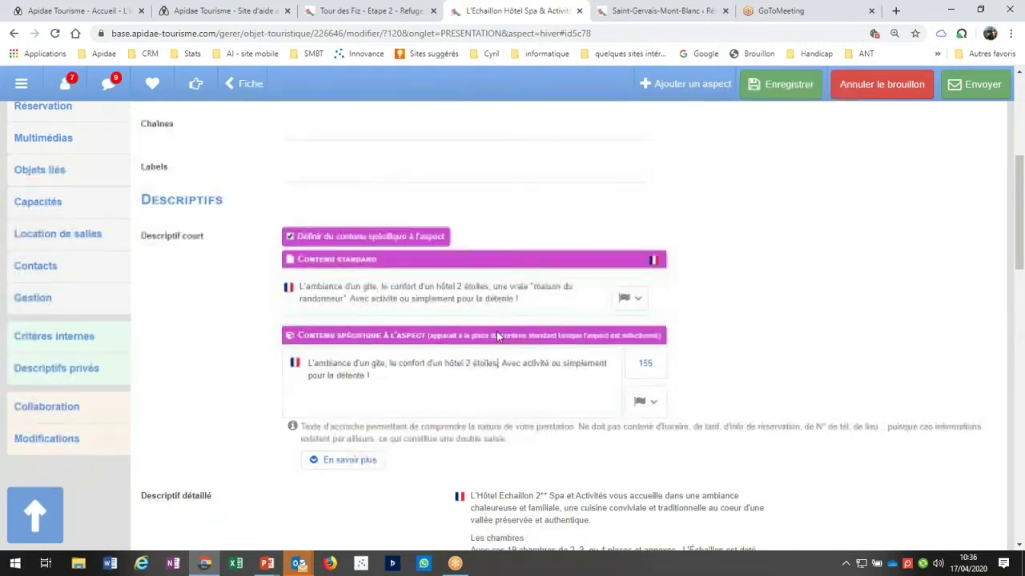
pyautogui.scroll(-12, 496, 336)
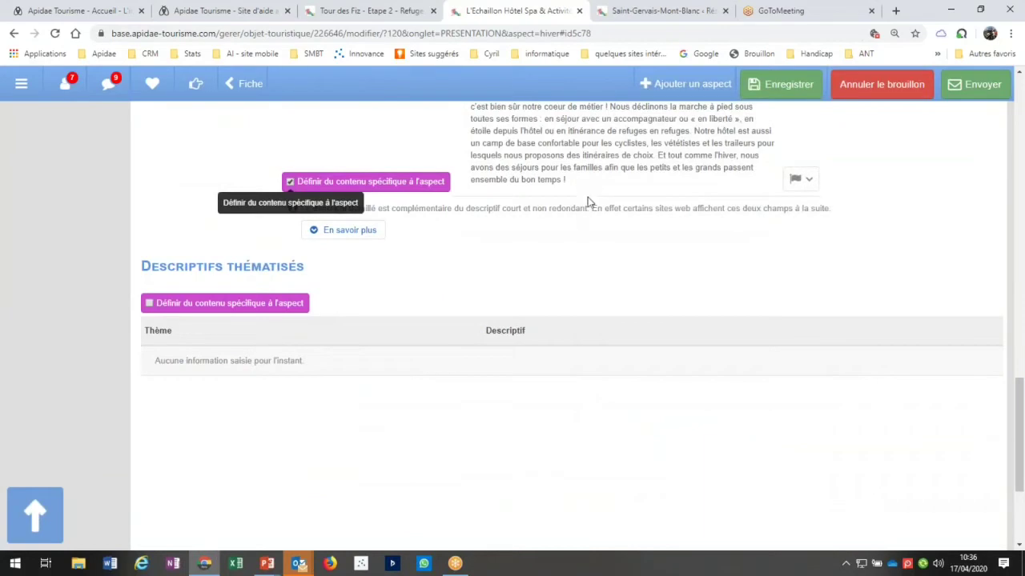
pyautogui.scroll(10, 506, 336)
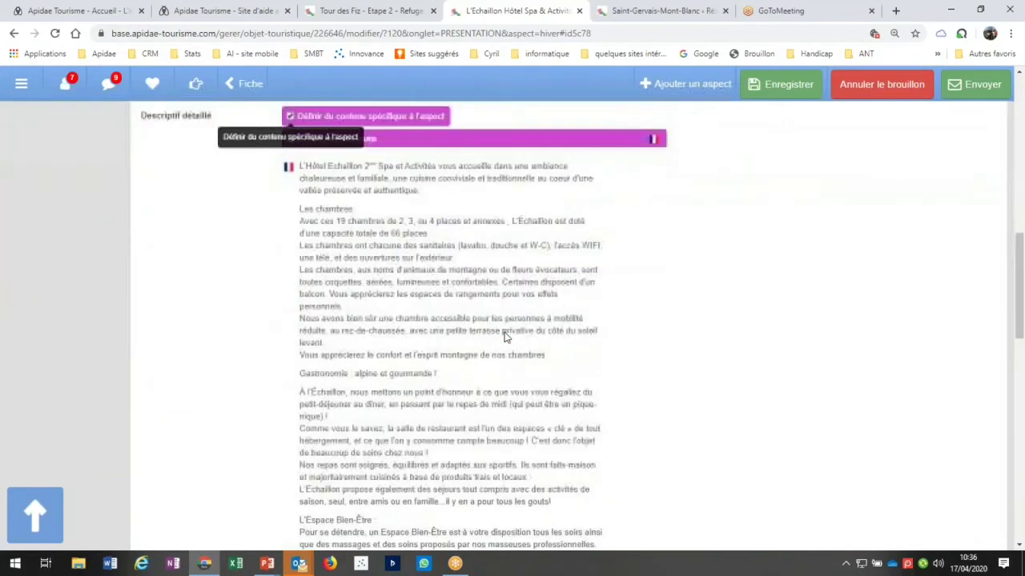
pyautogui.moveTo(300, 165); pyautogui.dragTo(396, 467)
pyautogui.click(442, 449)
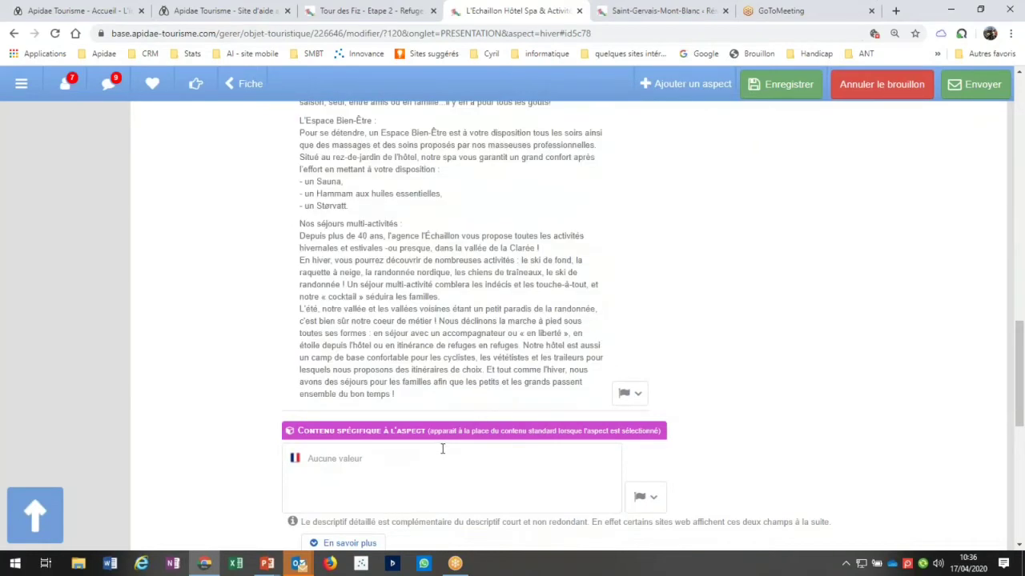
pyautogui.hotkey('ctrl', 'v')
pyautogui.scroll(-6, 599, 358)
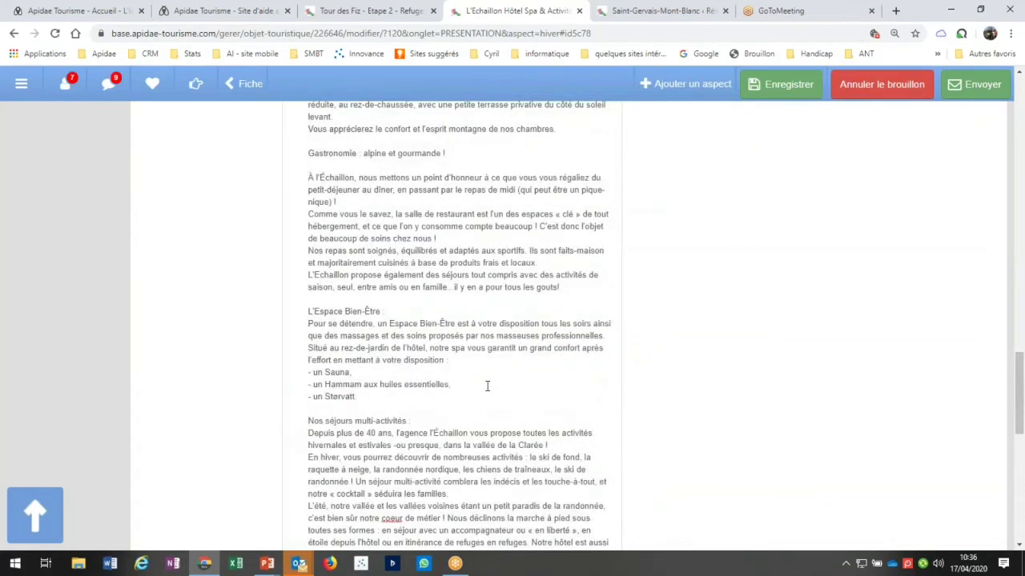
# Step: Cut the summer paragraph starting "L'été, notre vallée" from the aspect-specific Descriptif détaillé
pyautogui.scroll(-1, 486, 386)
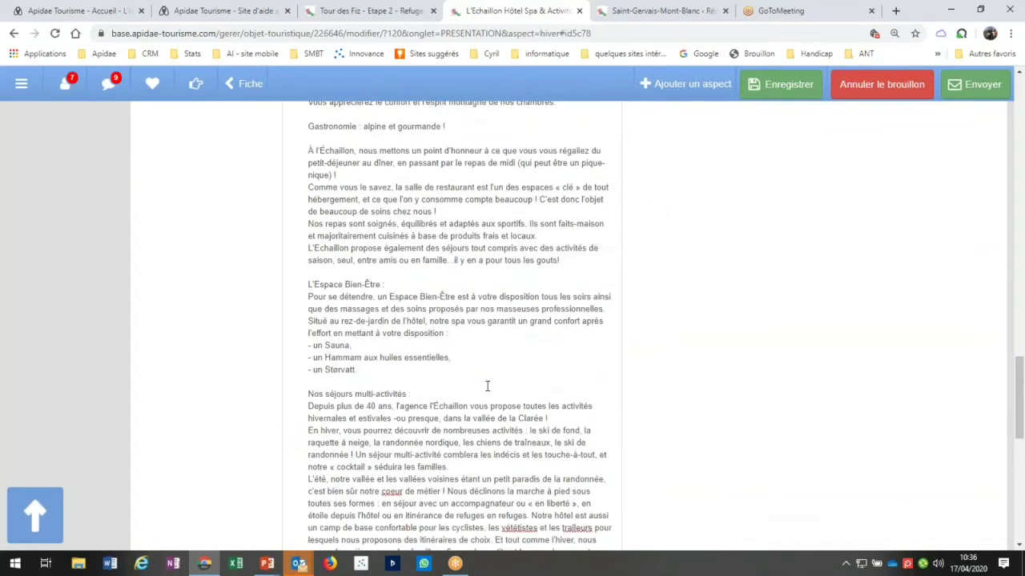
pyautogui.scroll(-1, 487, 385)
pyautogui.moveTo(308, 378); pyautogui.dragTo(410, 466)
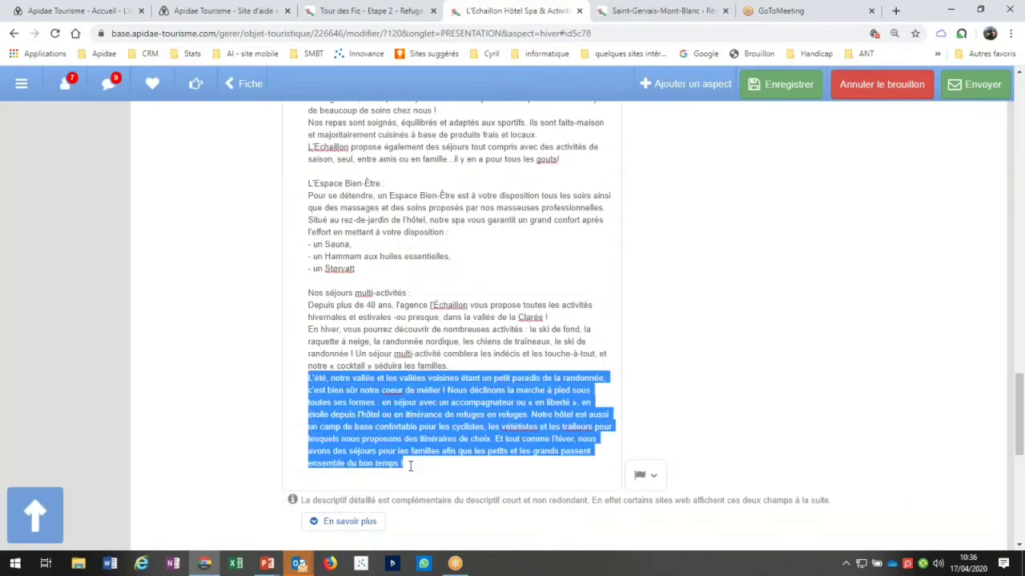
pyautogui.hotkey('ctrl', 'x')
# Step: Remove "En hiver," from the multi-activity paragraph of the aspect-specific Descriptif détaillé and start the sentence with a capital "Vous"
pyautogui.moveTo(343, 330); pyautogui.dragTo(307, 330)
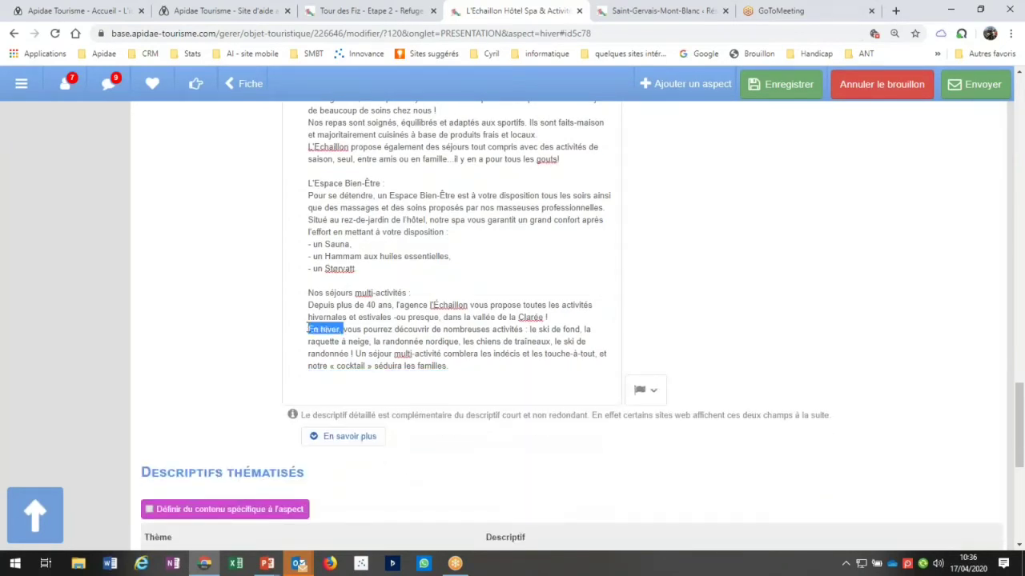
pyautogui.press('BackSpace')
pyautogui.press('Delete')
pyautogui.write('V')
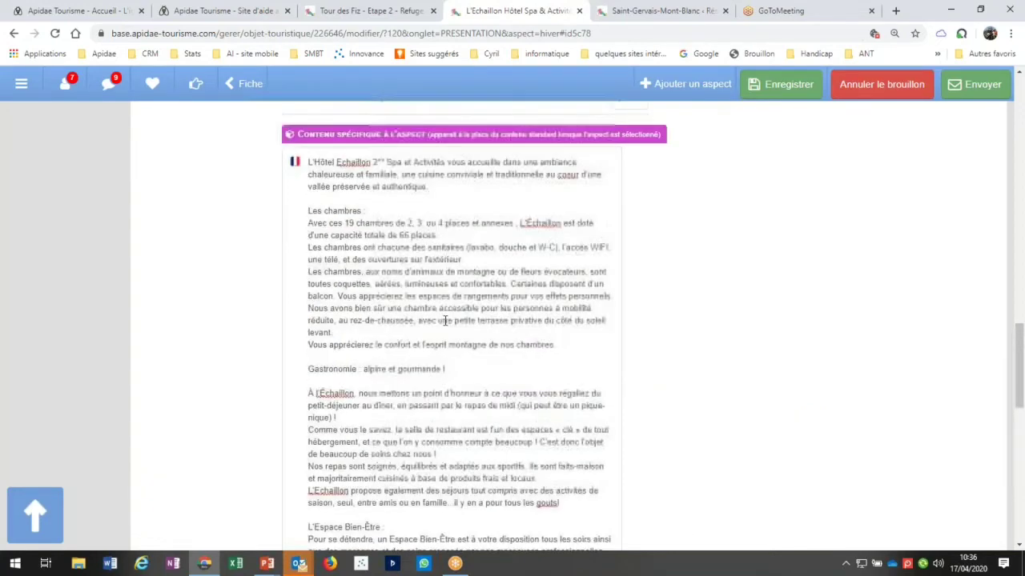
# Step: Open the Prestations section of the record and look through its standard Équipements list
pyautogui.scroll(15, 444, 320)
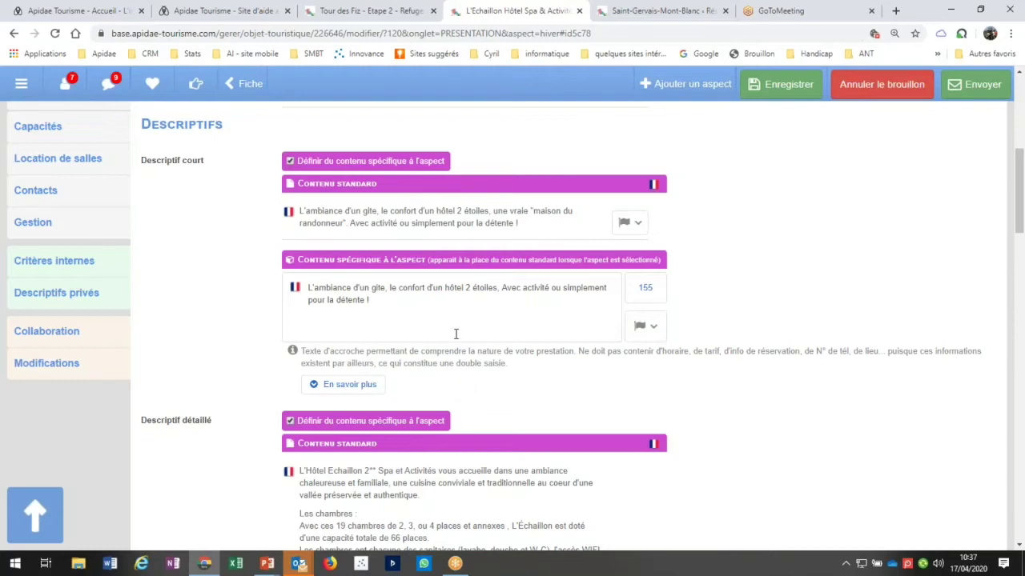
pyautogui.scroll(4, 456, 334)
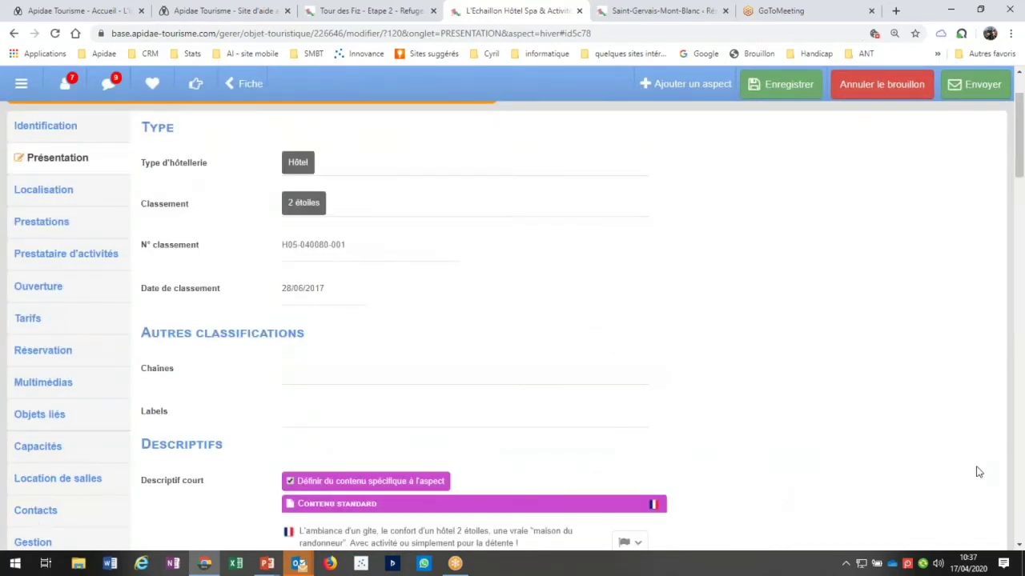
pyautogui.click(48, 225)
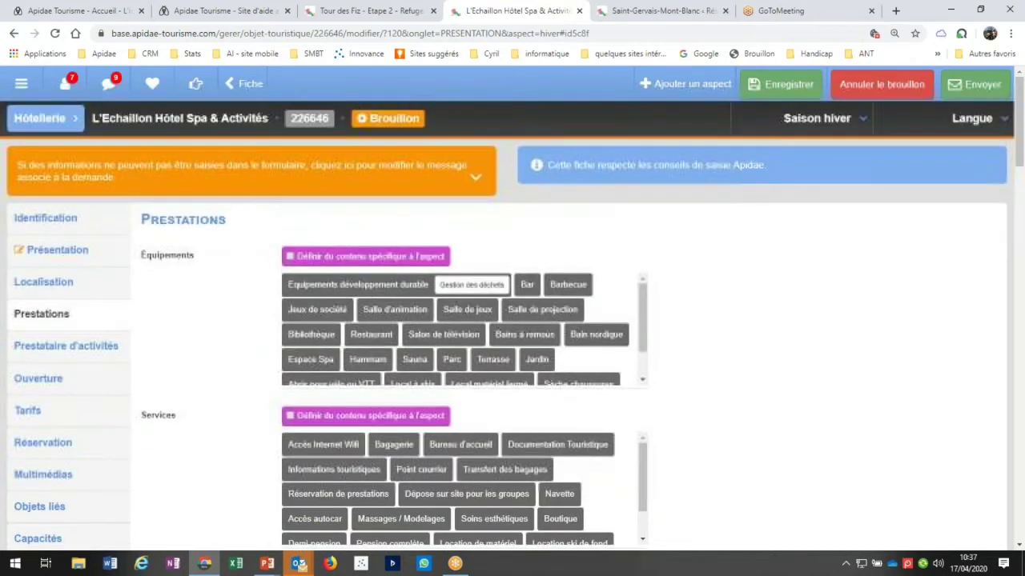
pyautogui.scroll(-1, 572, 320)
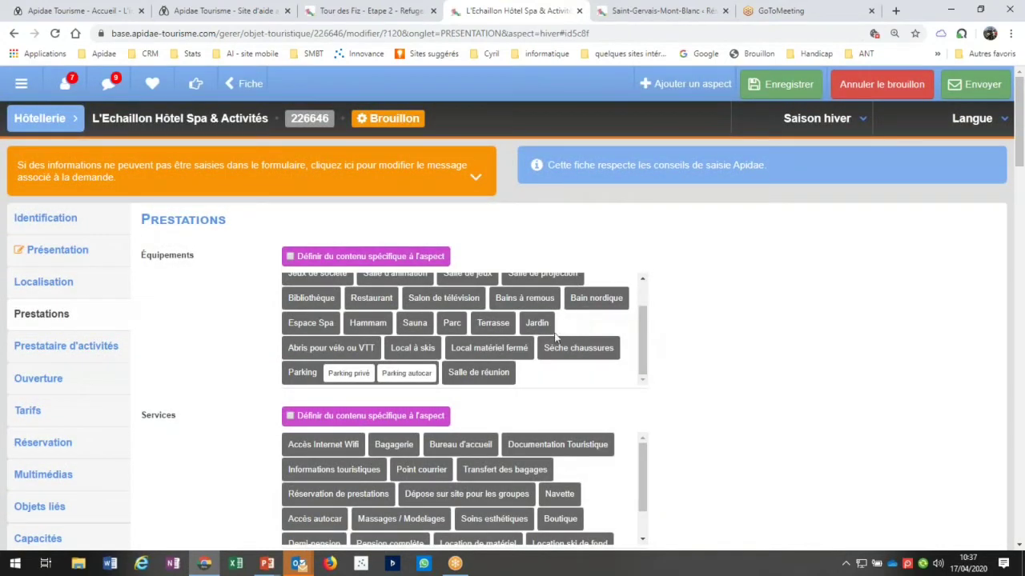
pyautogui.scroll(1, 481, 345)
pyautogui.scroll(1, 527, 333)
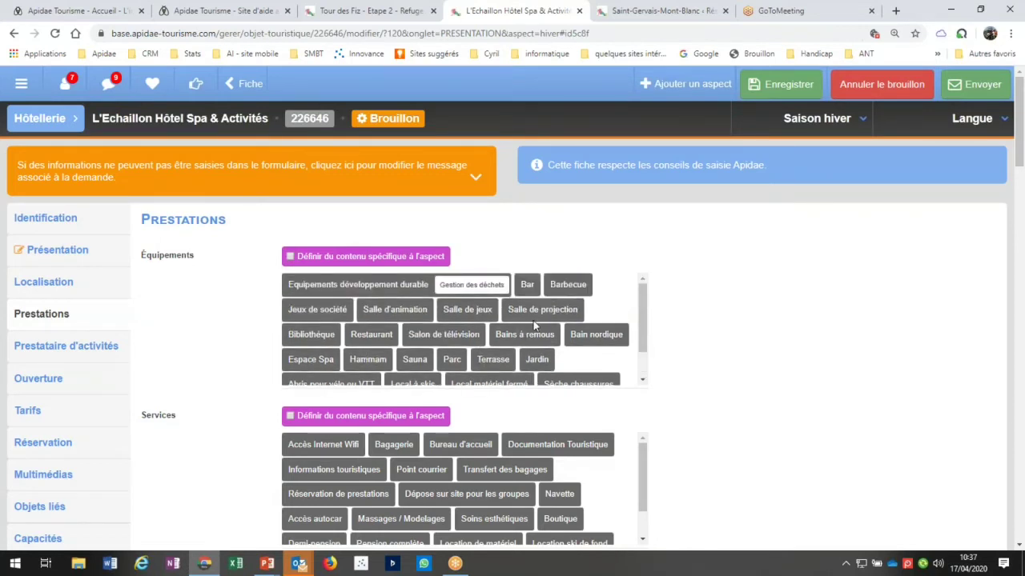
pyautogui.scroll(-1, 533, 320)
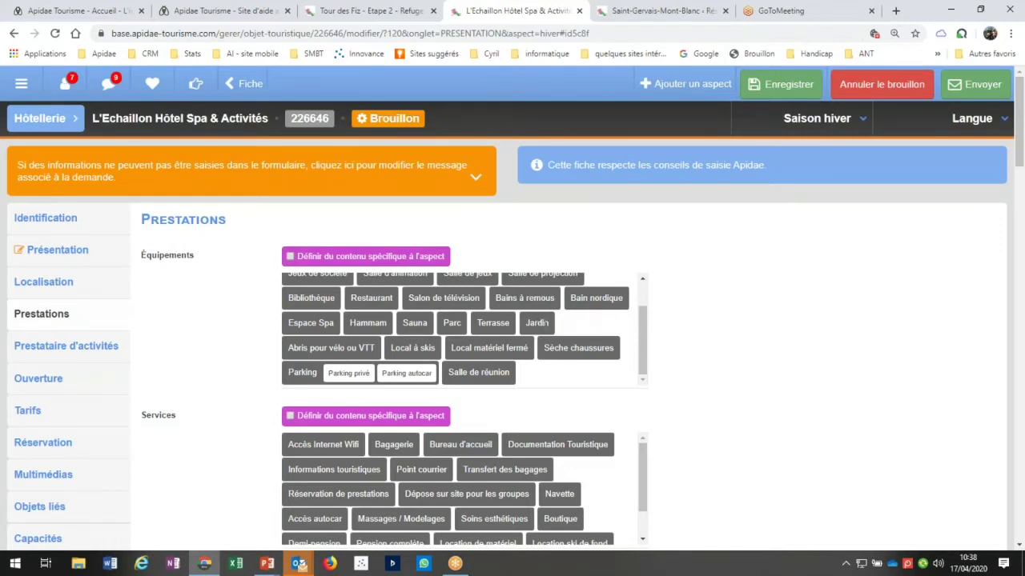
# Step: Enable aspect-specific content for Équipements and browse the list of elements that can be removed from the aspect
pyautogui.click(290, 258)
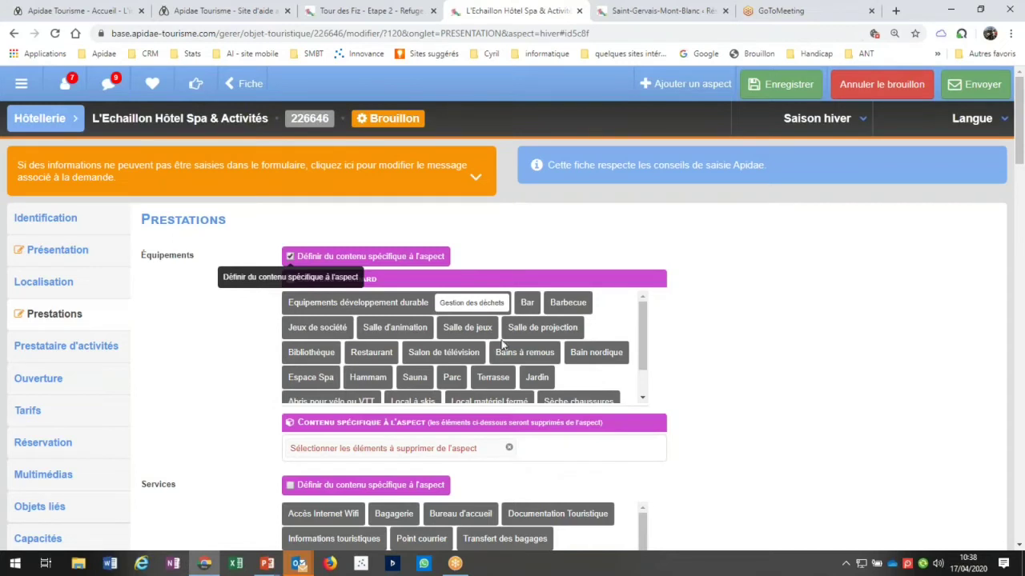
pyautogui.click(287, 448)
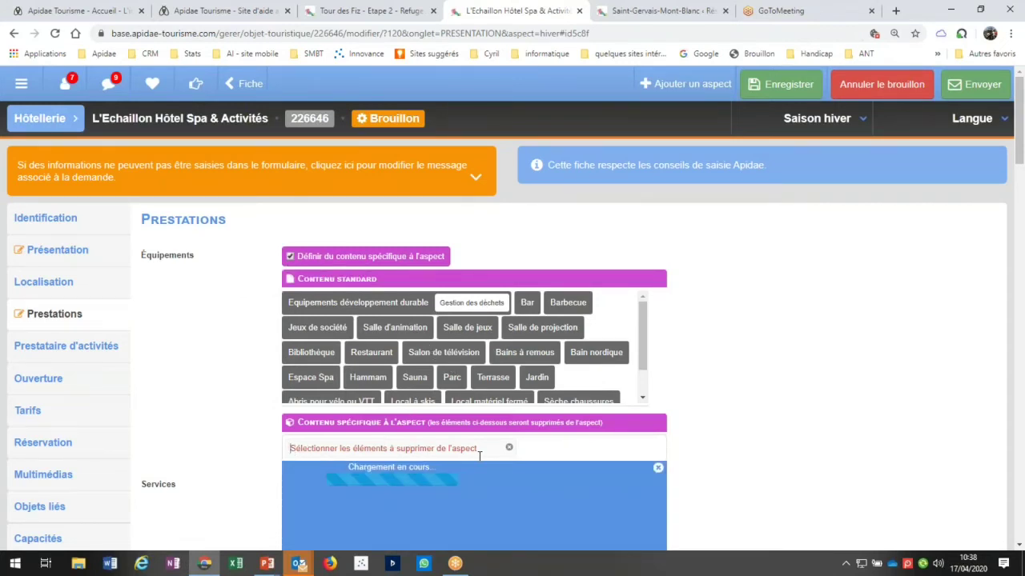
pyautogui.scroll(-4, 479, 455)
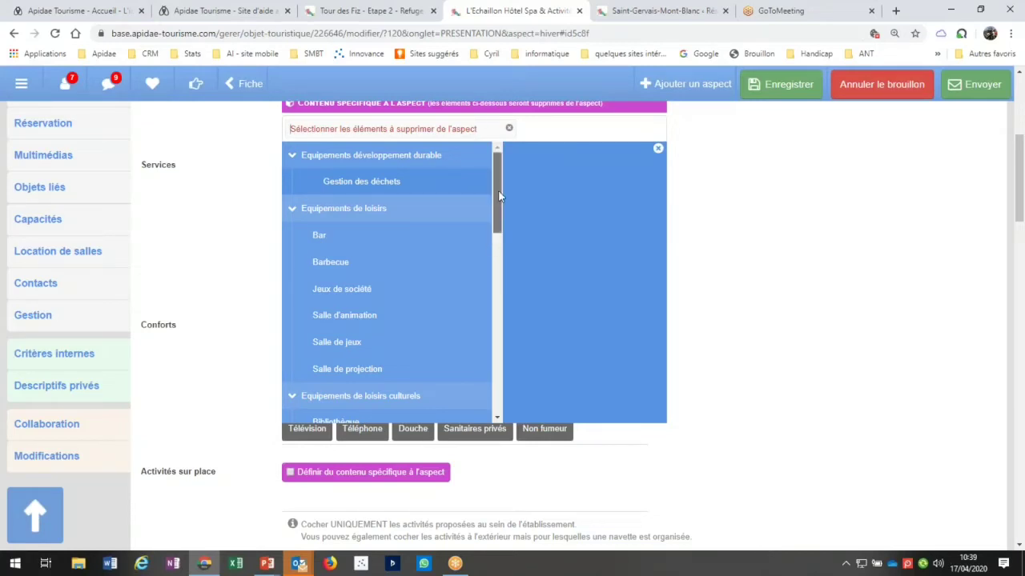
pyautogui.moveTo(498, 193); pyautogui.dragTo(497, 345)
pyautogui.scroll(3, 491, 195)
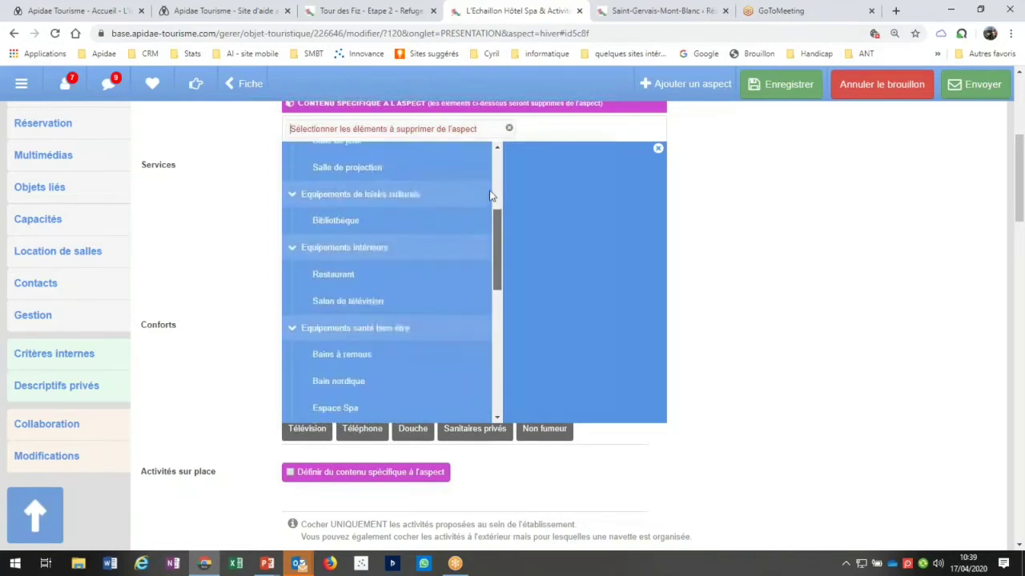
pyautogui.scroll(3, 491, 196)
pyautogui.scroll(1, 841, 208)
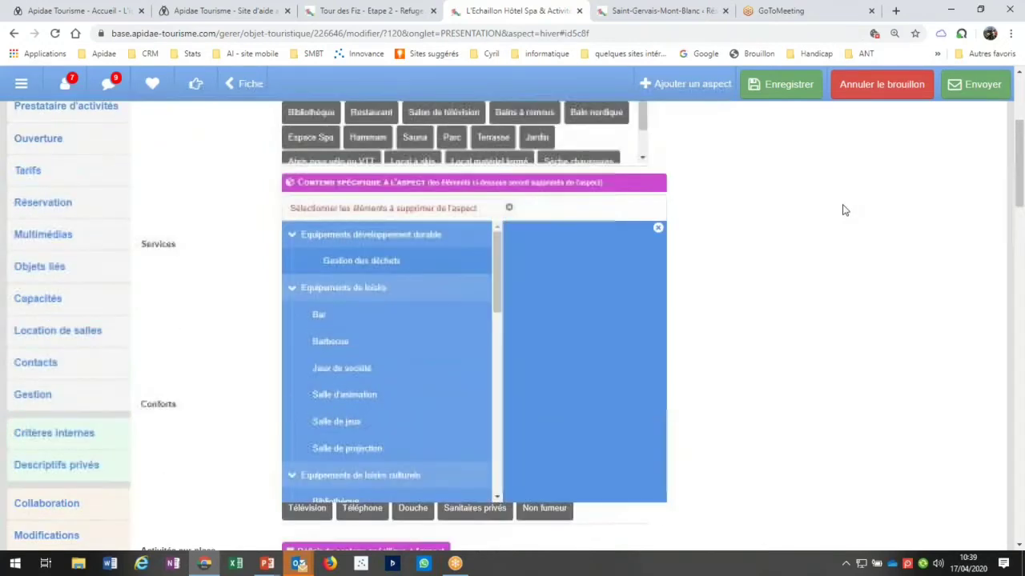
pyautogui.scroll(1, 841, 208)
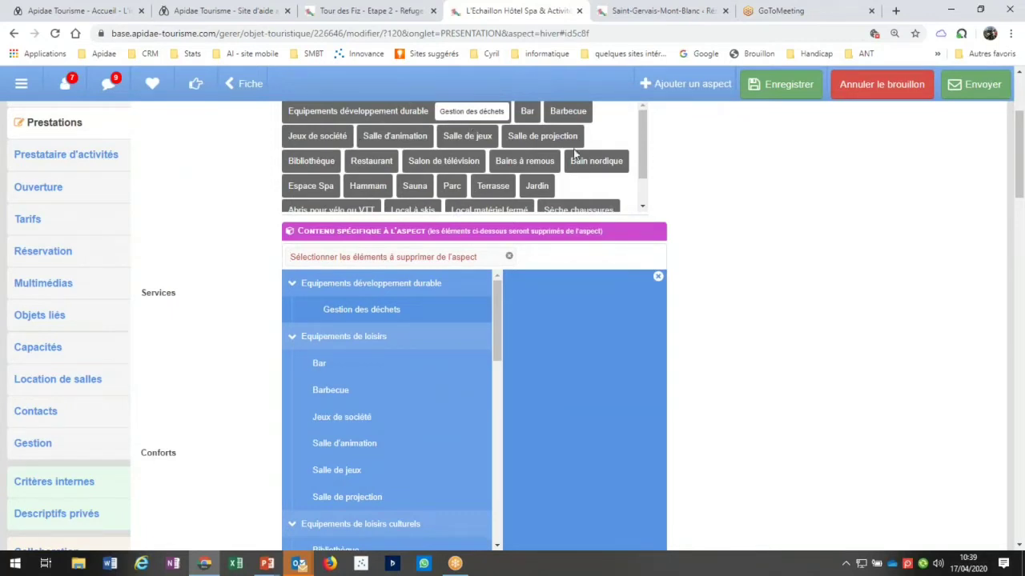
pyautogui.moveTo(498, 321); pyautogui.dragTo(493, 513)
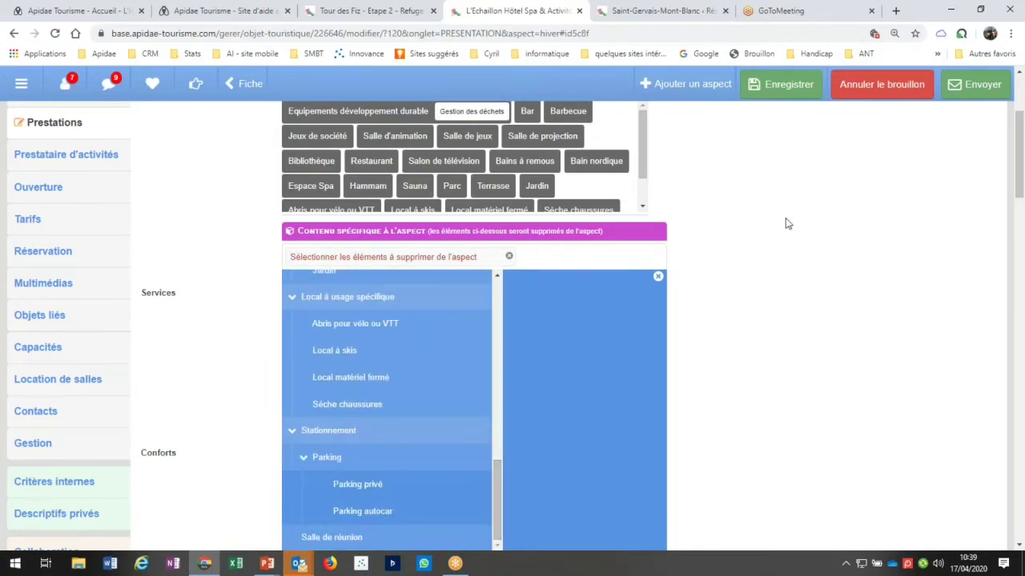
# Step: Highlight the "hiver" aspect value in the page address
pyautogui.click(549, 33)
pyautogui.moveTo(569, 34); pyautogui.dragTo(589, 39)
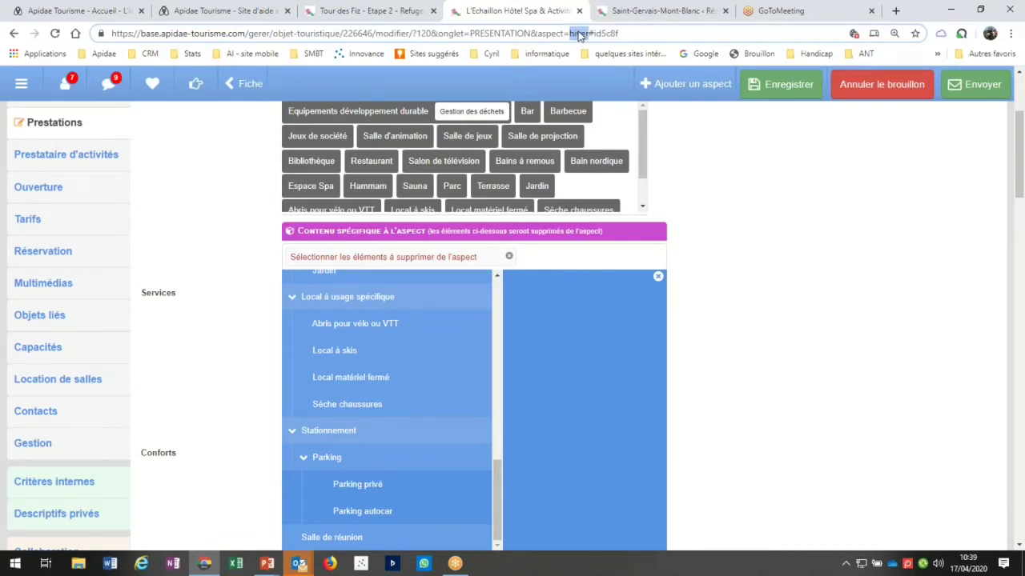
pyautogui.scroll(2, 856, 226)
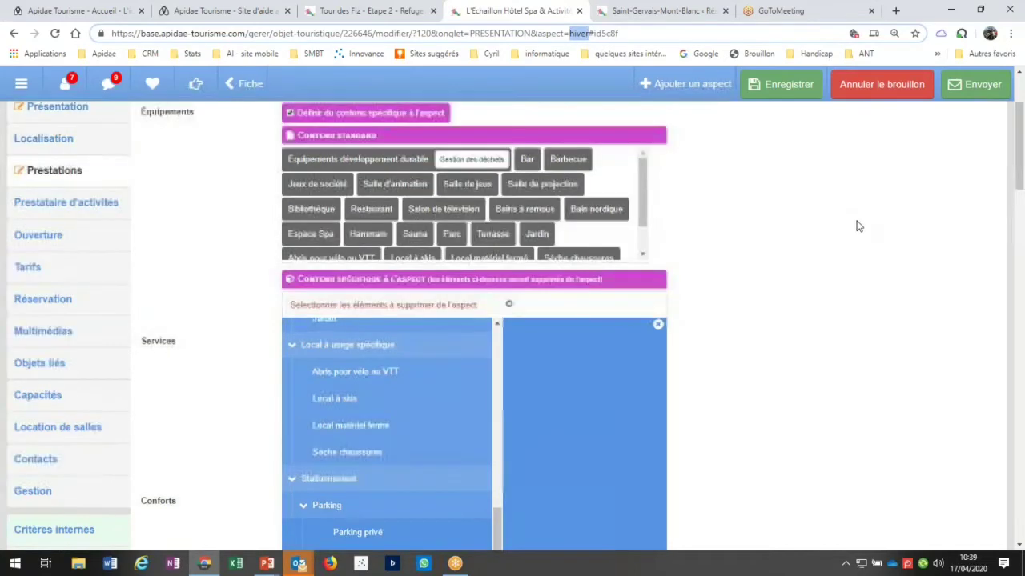
pyautogui.scroll(1, 808, 257)
pyautogui.scroll(-3, 764, 286)
pyautogui.moveTo(582, 37); pyautogui.dragTo(583, 38)
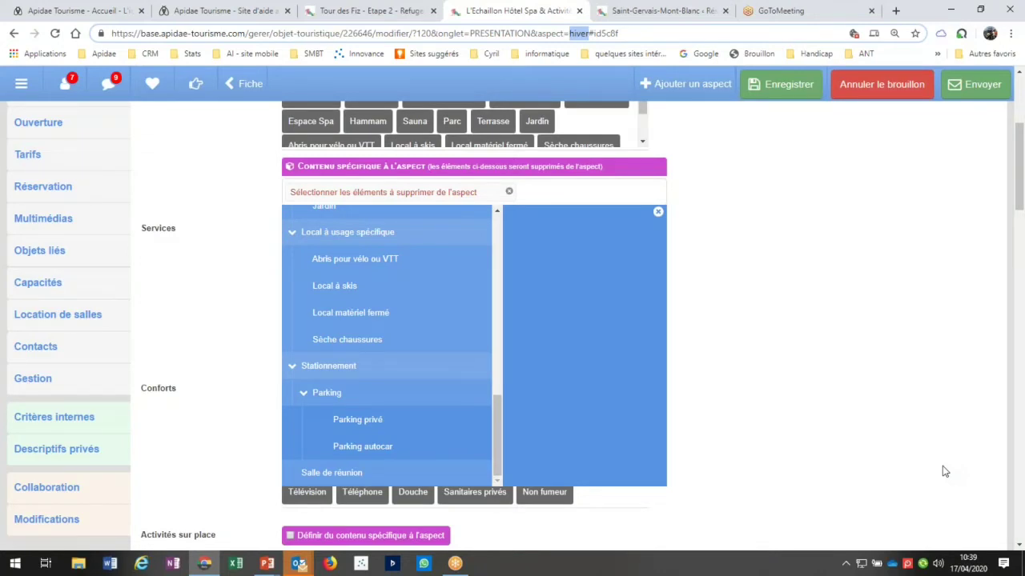
# Step: Select "Abris pour vélo ou VTT" as an Équipements element to remove from the aspect and look through the other selectable elements
pyautogui.click(356, 262)
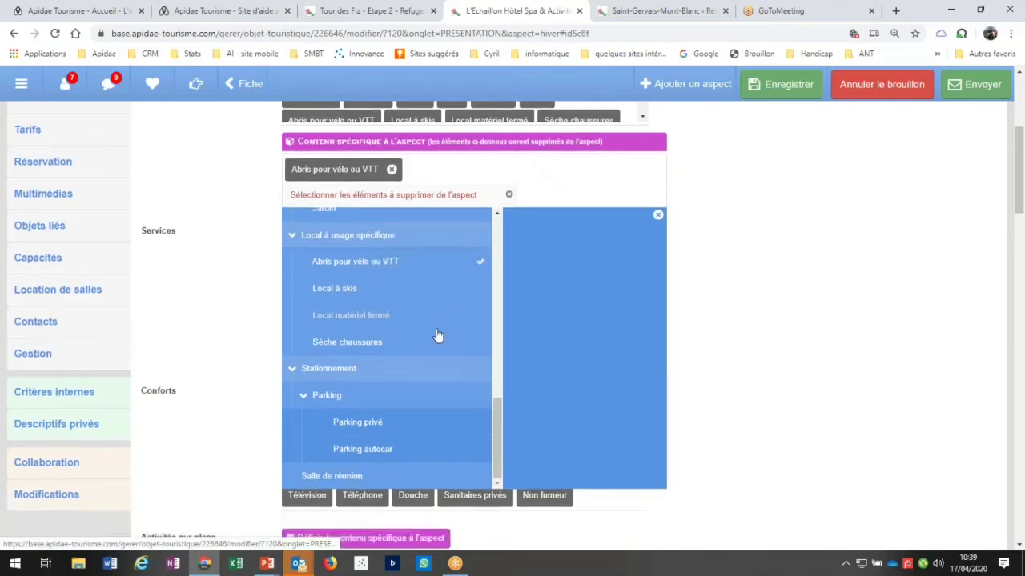
pyautogui.scroll(-2, 438, 336)
pyautogui.scroll(4, 429, 288)
pyautogui.scroll(3, 432, 276)
pyautogui.scroll(-2, 418, 240)
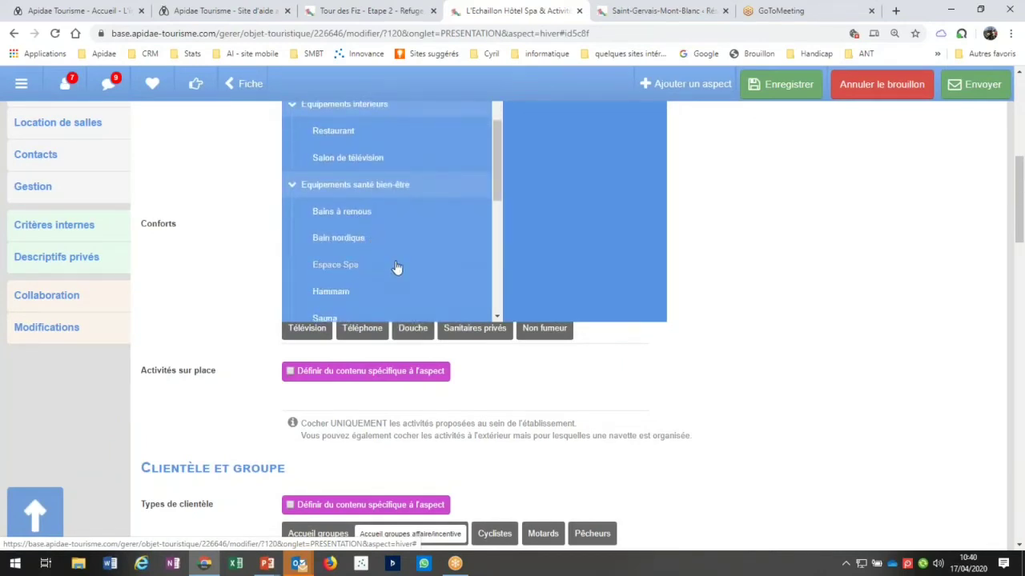
pyautogui.scroll(-2, 416, 265)
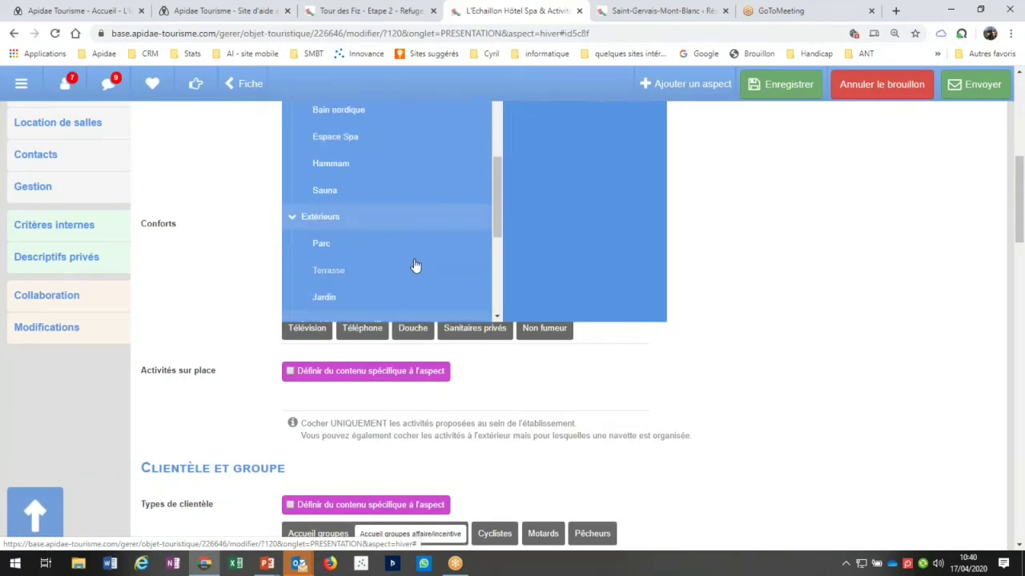
pyautogui.scroll(1, 416, 266)
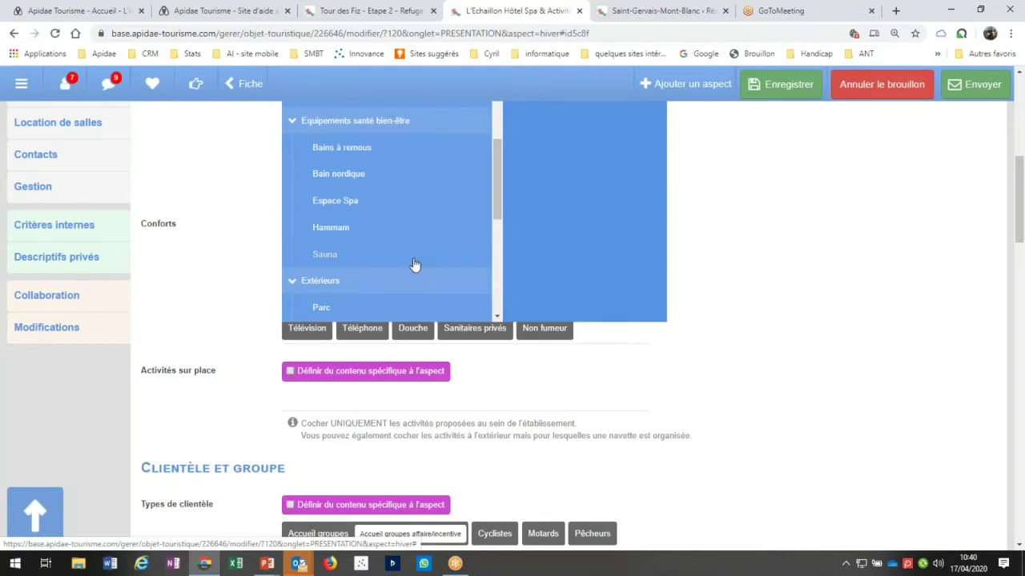
pyautogui.moveTo(343, 206)
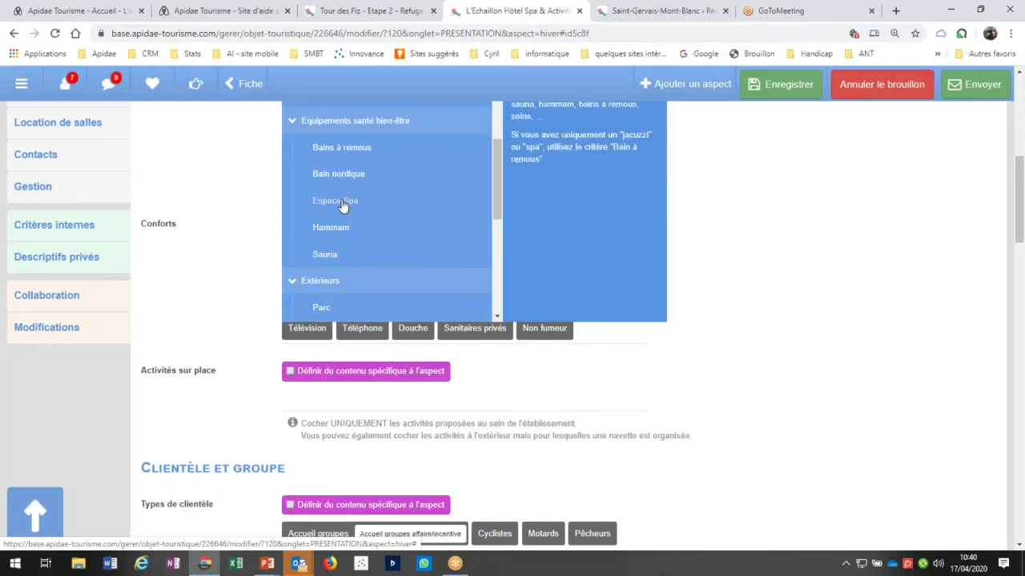
pyautogui.scroll(3, 462, 228)
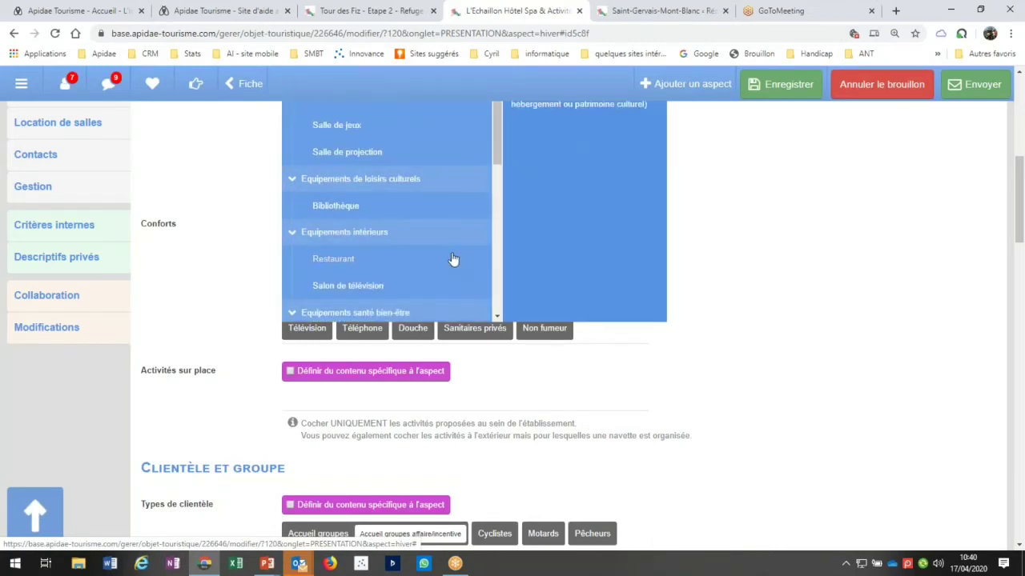
pyautogui.scroll(5, 453, 258)
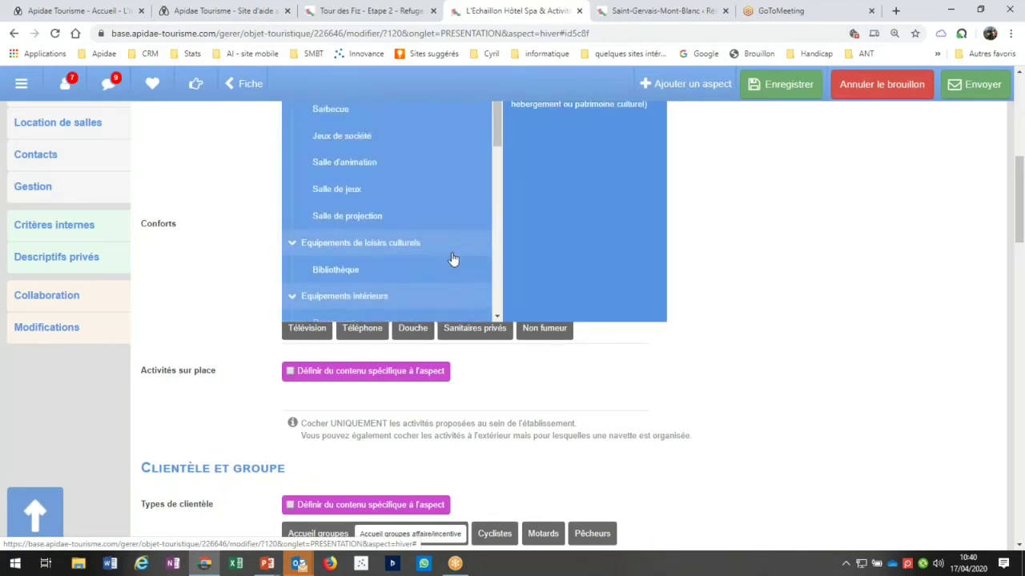
pyautogui.click(724, 233)
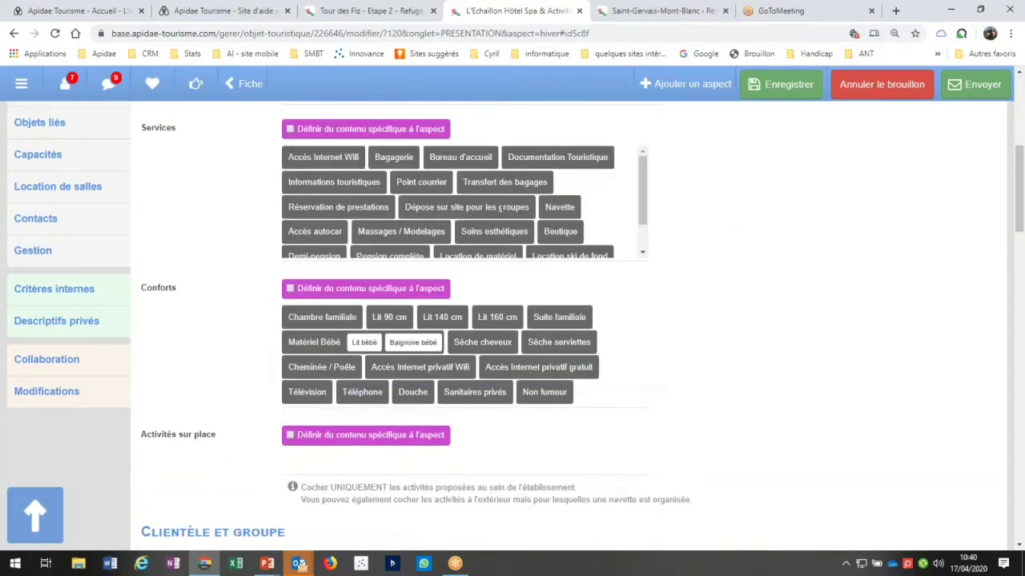
# Step: Review the standard Services list and the Équipements elements offered for removal from the aspect
pyautogui.scroll(2, 479, 305)
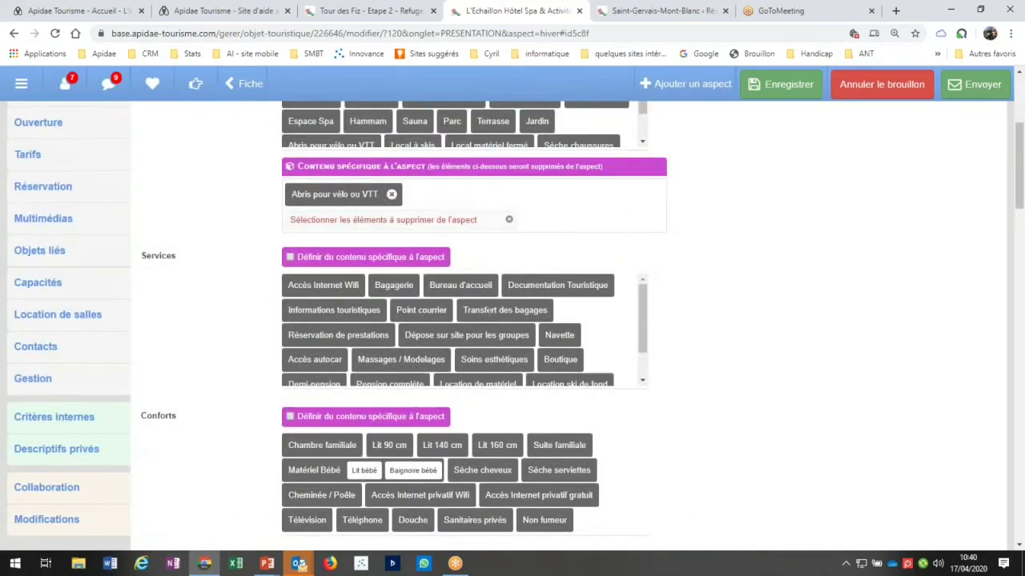
pyautogui.scroll(-1, 478, 308)
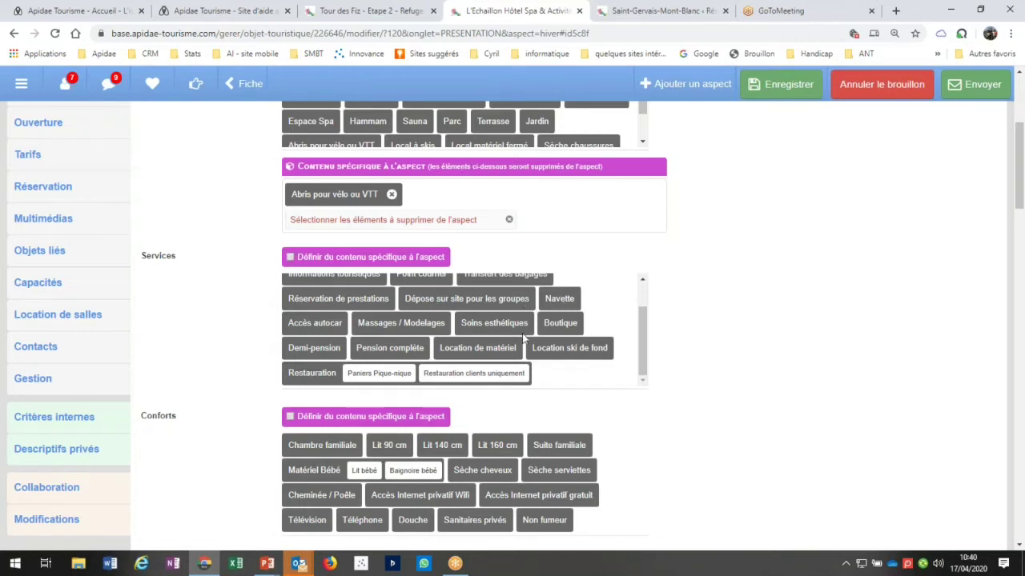
pyautogui.scroll(2, 522, 333)
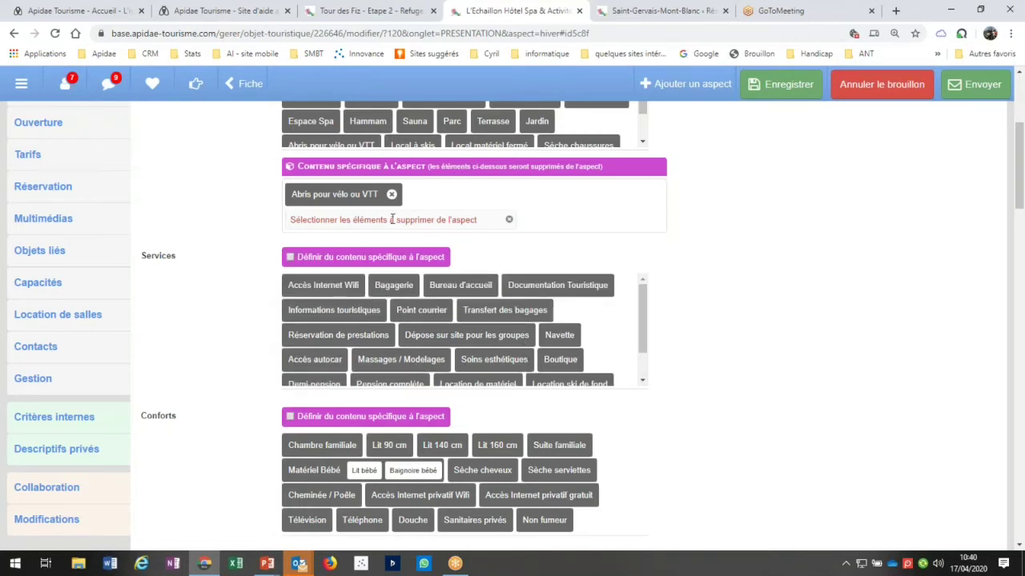
pyautogui.scroll(1, 385, 211)
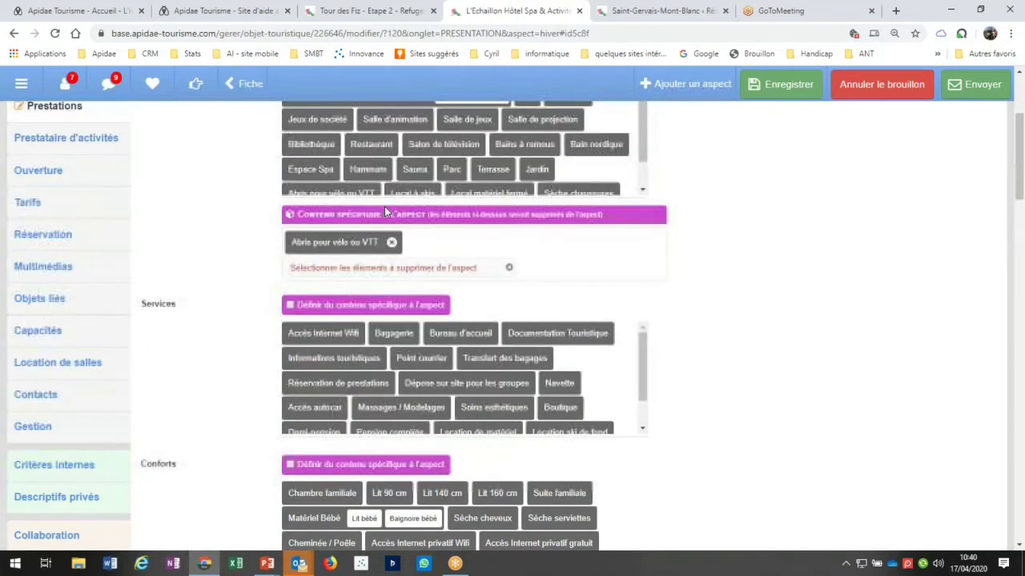
pyautogui.scroll(2, 385, 211)
pyautogui.click(322, 410)
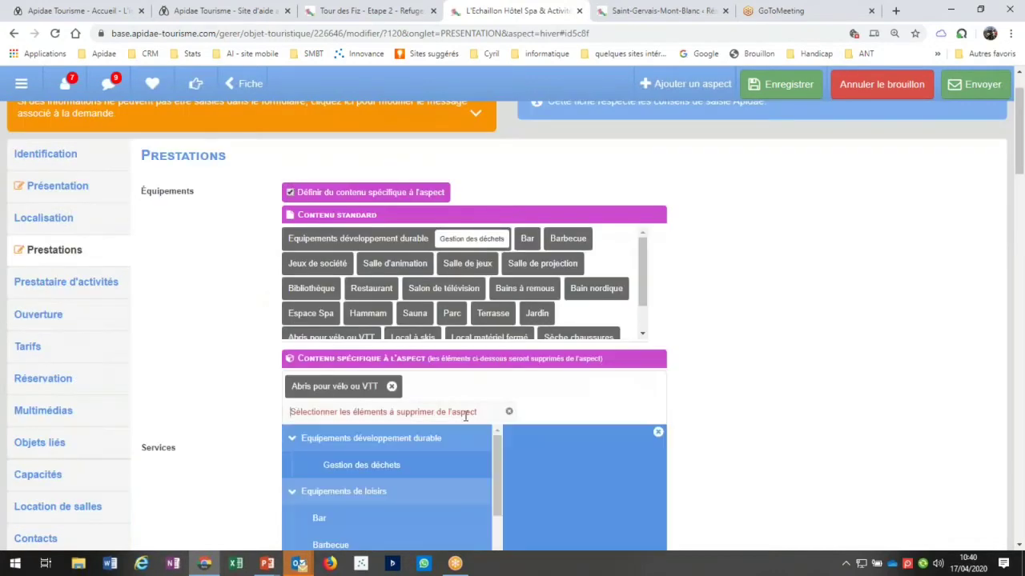
pyautogui.scroll(-1, 482, 415)
pyautogui.scroll(-3, 341, 154)
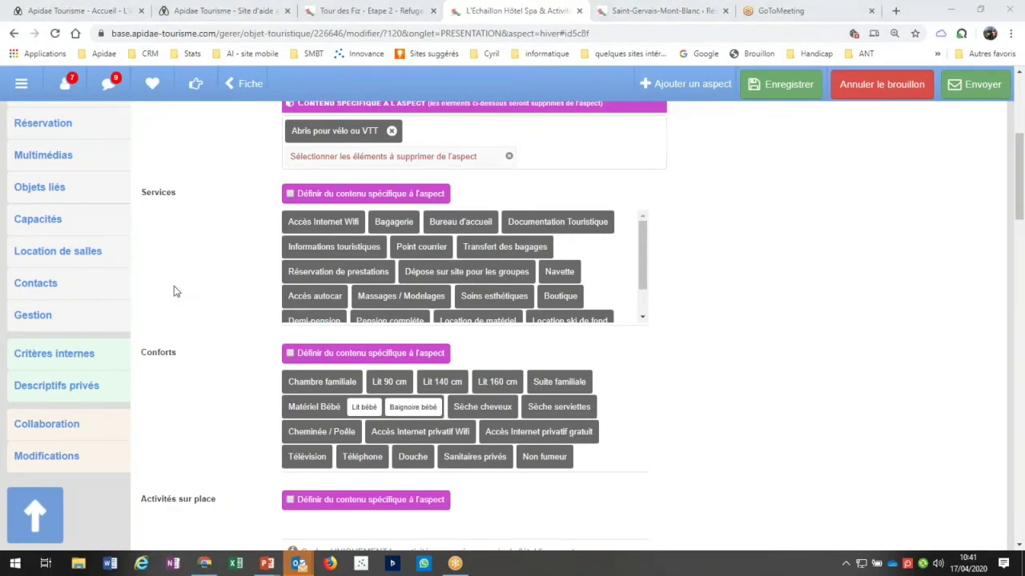
pyautogui.scroll(3, 174, 291)
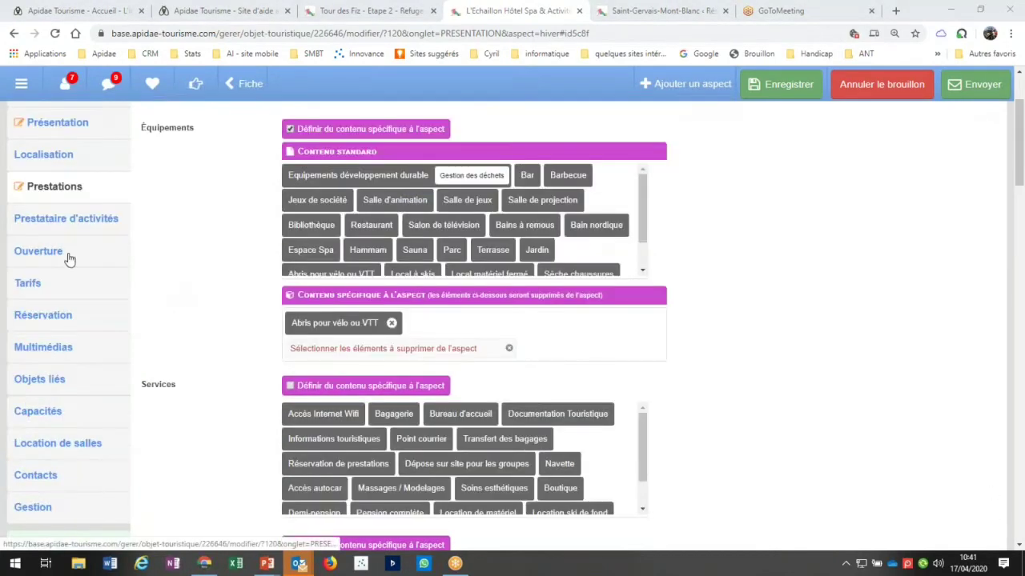
# Step: Open the Ouverture section and review the standard opening periods and the plain-text periods generated from them
pyautogui.click(68, 258)
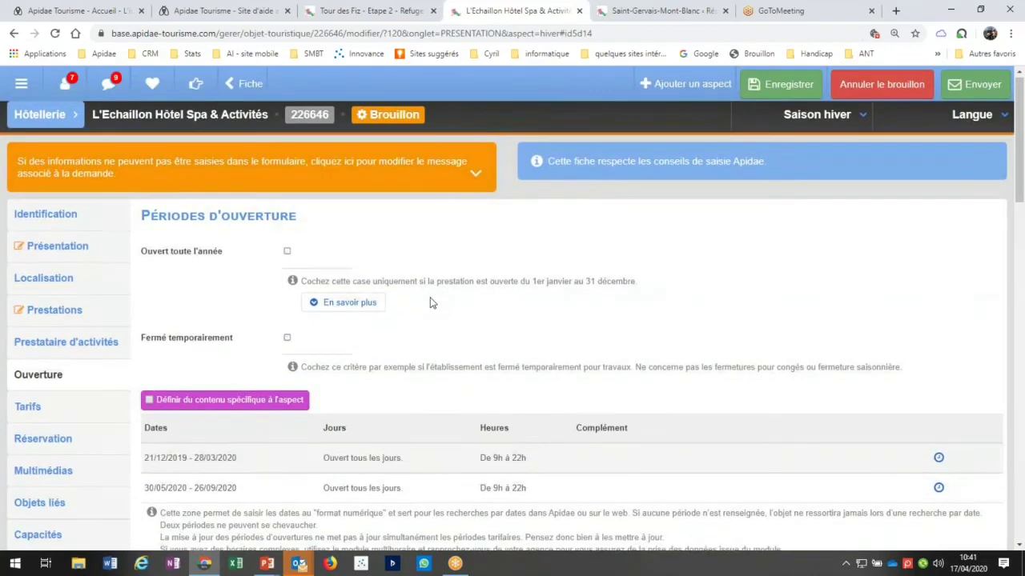
pyautogui.scroll(-2, 430, 302)
pyautogui.moveTo(144, 334); pyautogui.dragTo(238, 334)
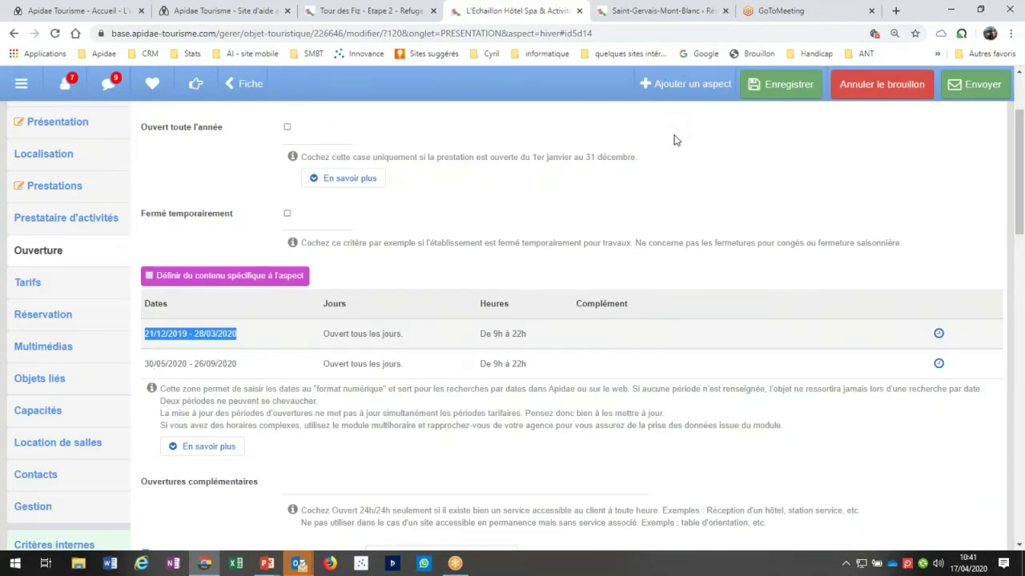
pyautogui.scroll(-1, 551, 313)
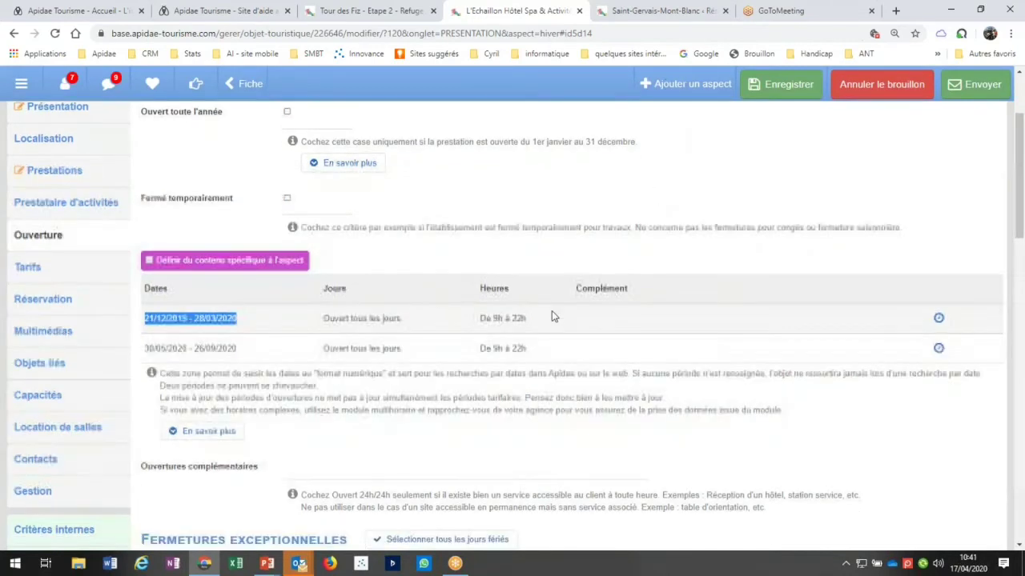
pyautogui.scroll(-8, 551, 314)
pyautogui.moveTo(309, 267); pyautogui.dragTo(314, 276)
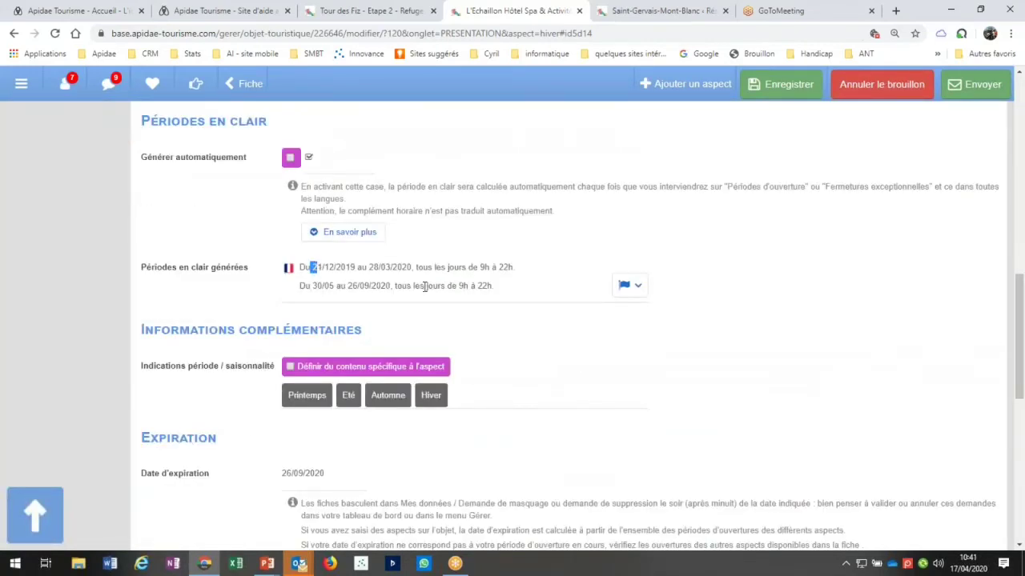
pyautogui.scroll(10, 424, 286)
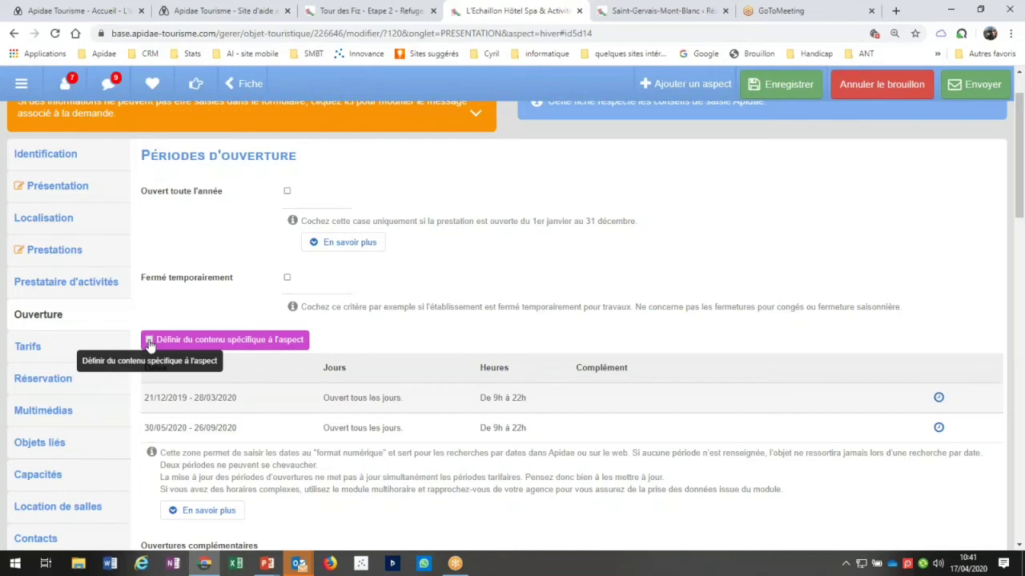
# Step: Enable aspect-specific content for the opening periods and copy the 21/12/2019 - 28/03/2020 period to the aspect
pyautogui.click(149, 340)
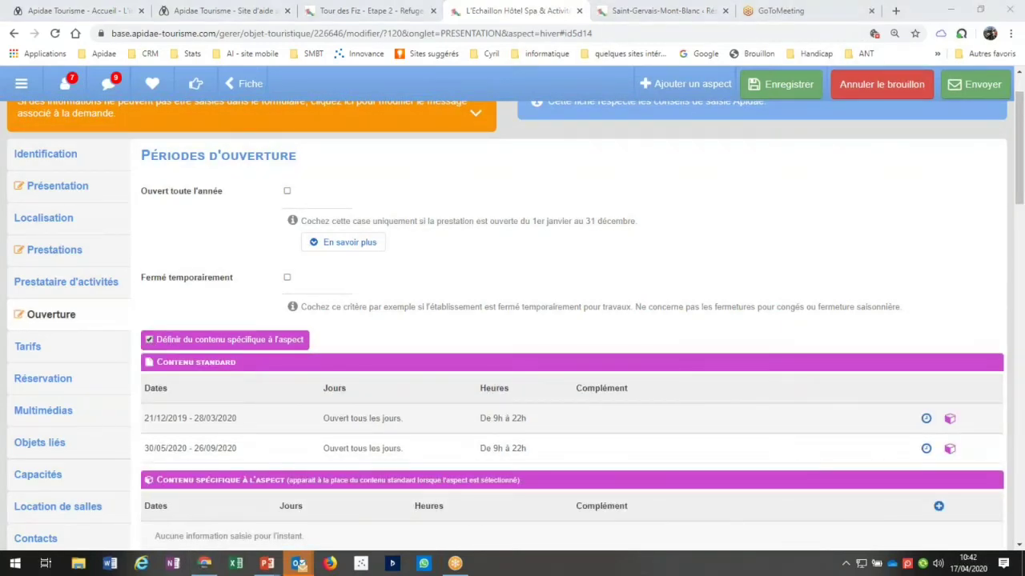
pyautogui.scroll(-1, 751, 331)
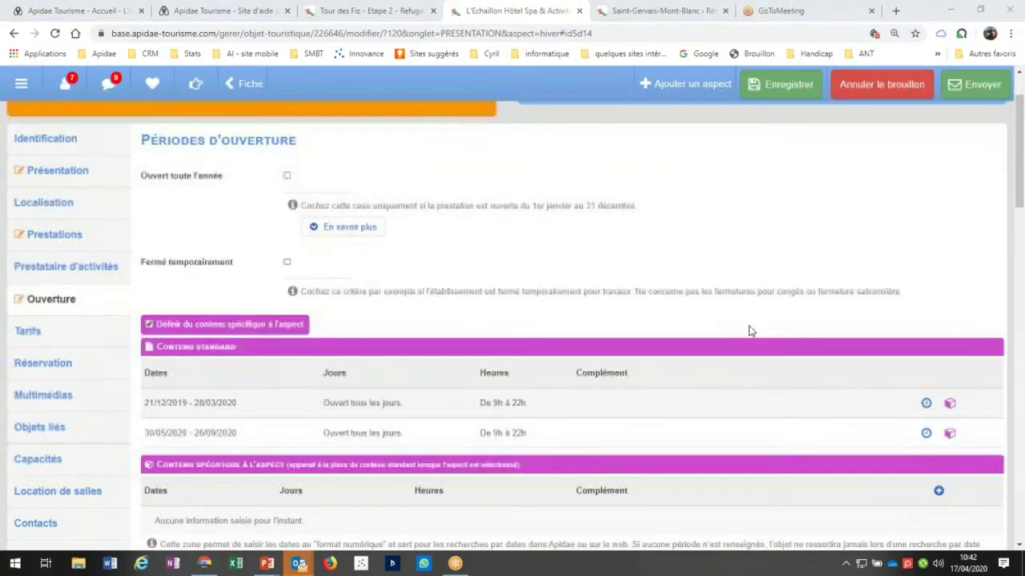
pyautogui.scroll(-3, 751, 331)
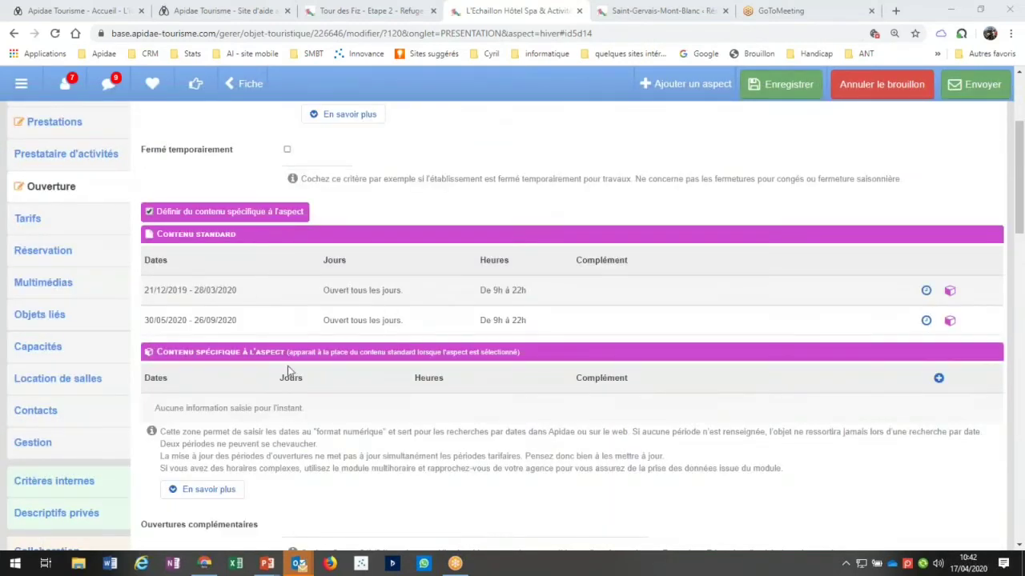
pyautogui.click(950, 292)
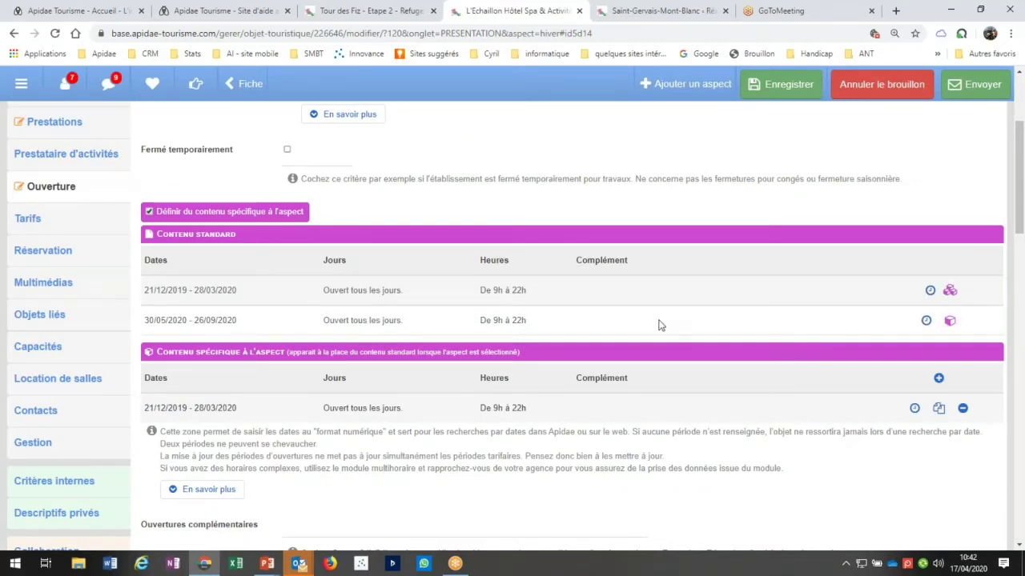
# Step: Check the generated plain-text opening period in the aspect-specific content under Périodes en clair
pyautogui.scroll(-1, 660, 324)
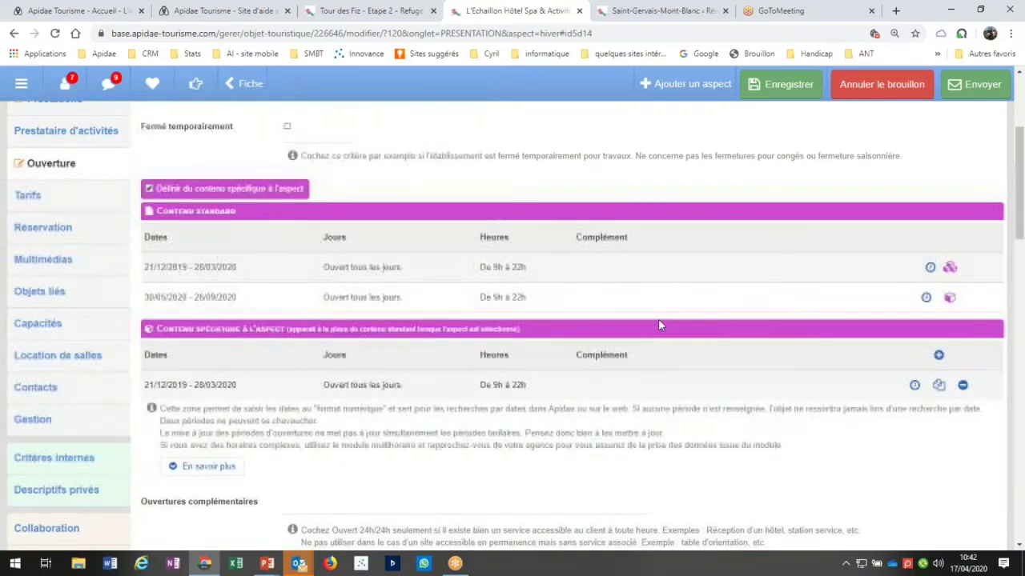
pyautogui.scroll(-5, 658, 325)
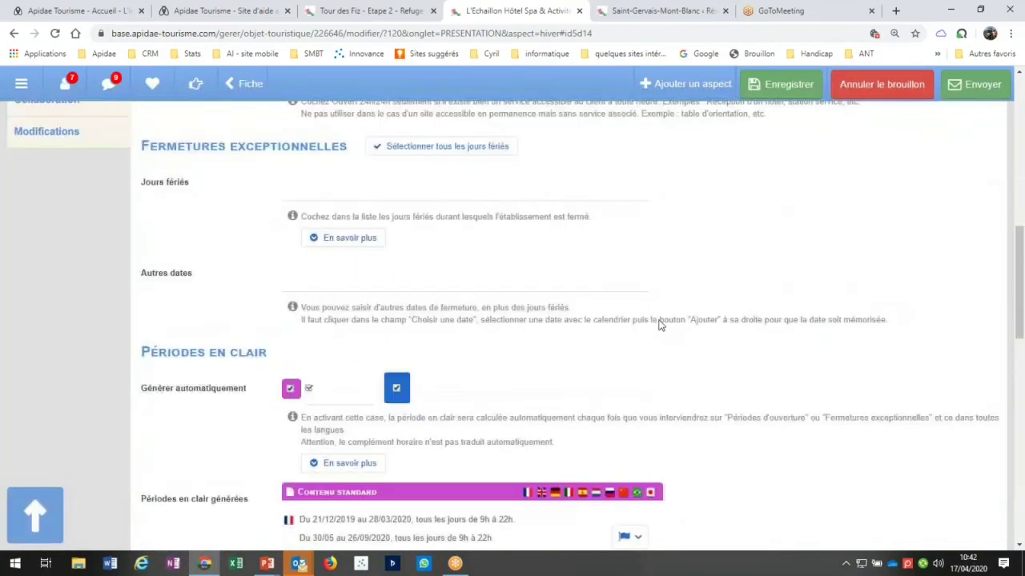
pyautogui.scroll(-3, 659, 324)
pyautogui.moveTo(299, 349); pyautogui.dragTo(461, 350)
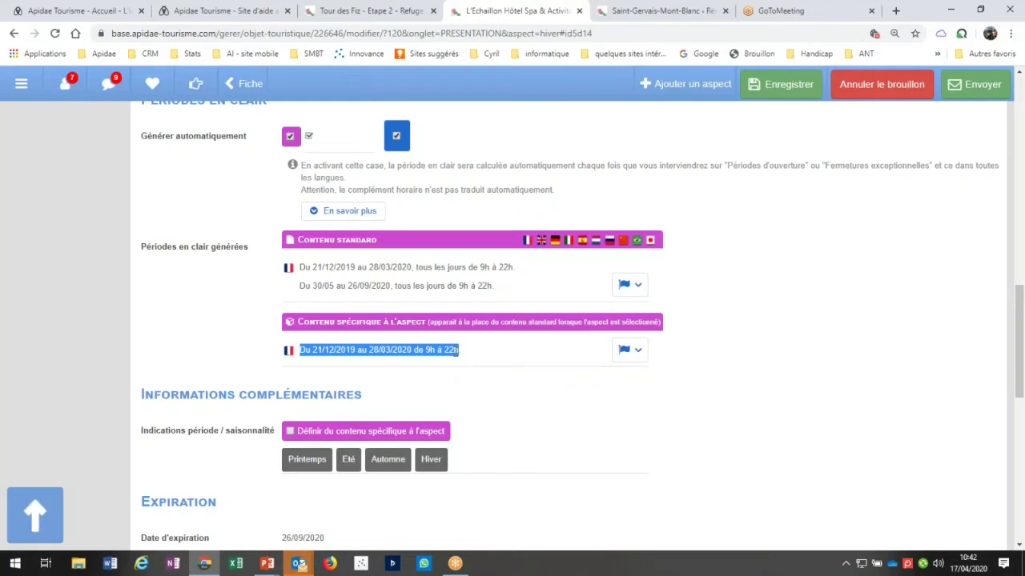
# Step: In the Tarifs section, enable aspect-specific content and copy the 21/12/2019 - 28/03/2020 rate period to the aspect
pyautogui.scroll(5, 458, 350)
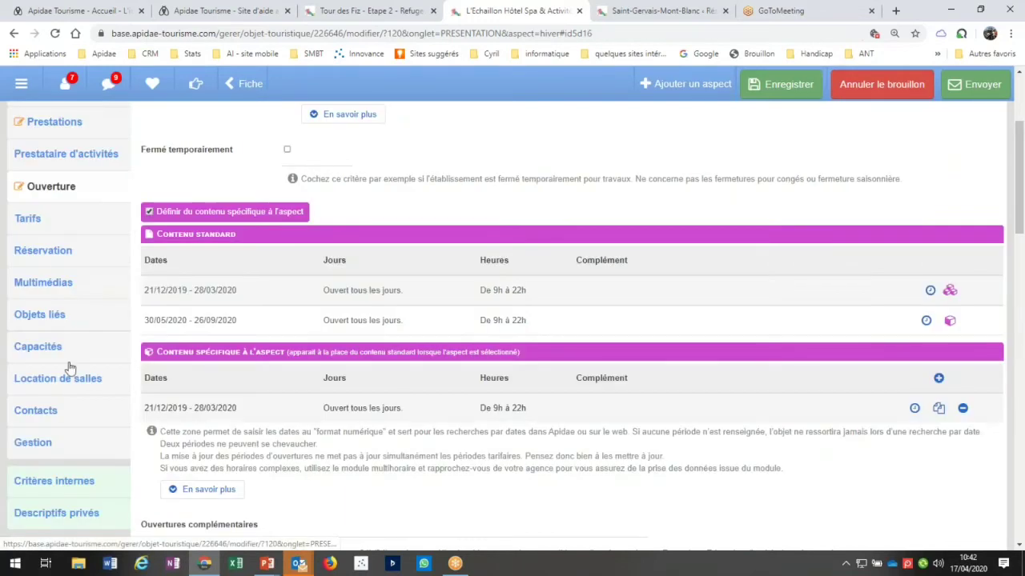
pyautogui.scroll(-5, 184, 338)
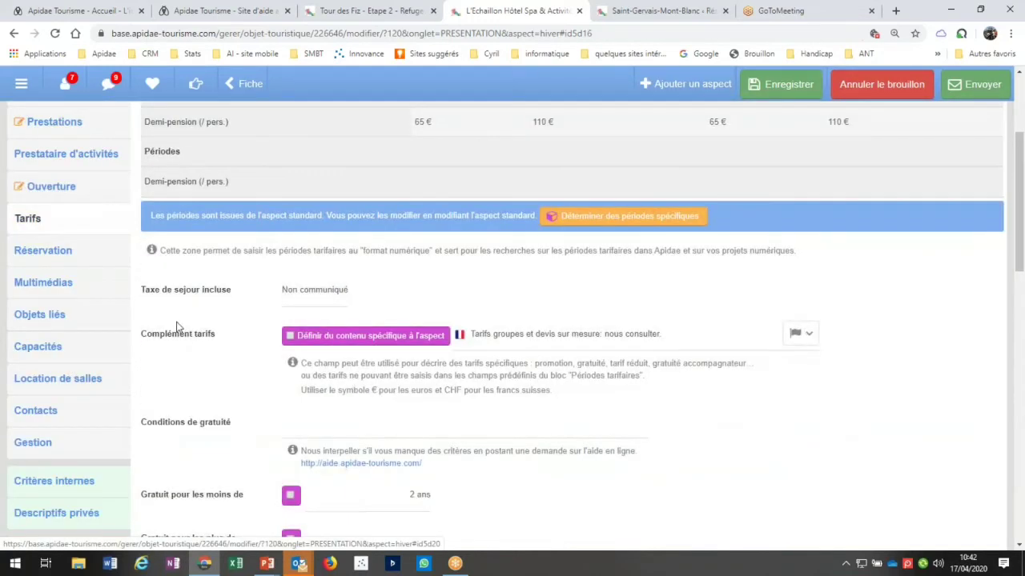
pyautogui.scroll(3, 549, 359)
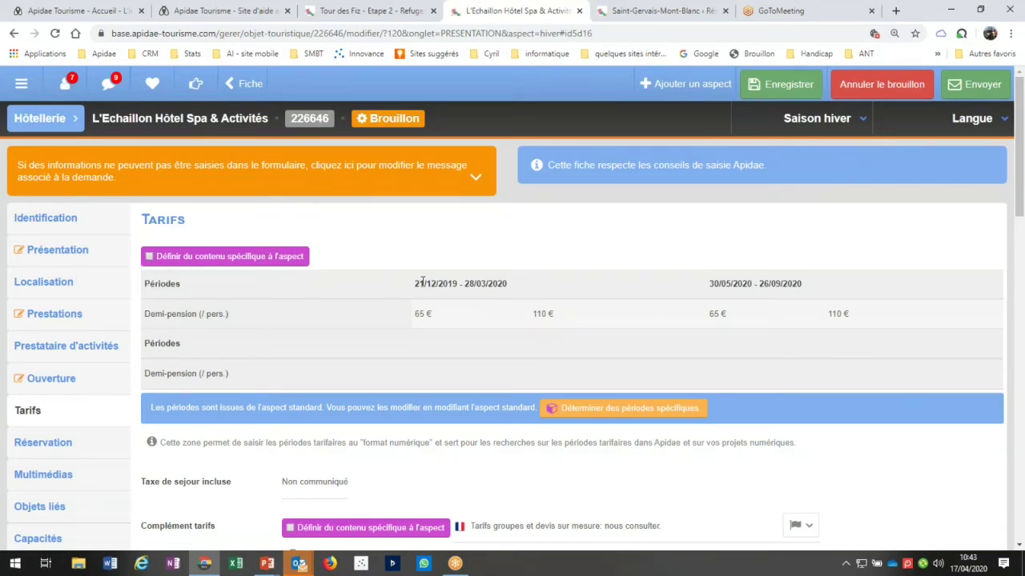
pyautogui.moveTo(414, 284); pyautogui.dragTo(504, 285)
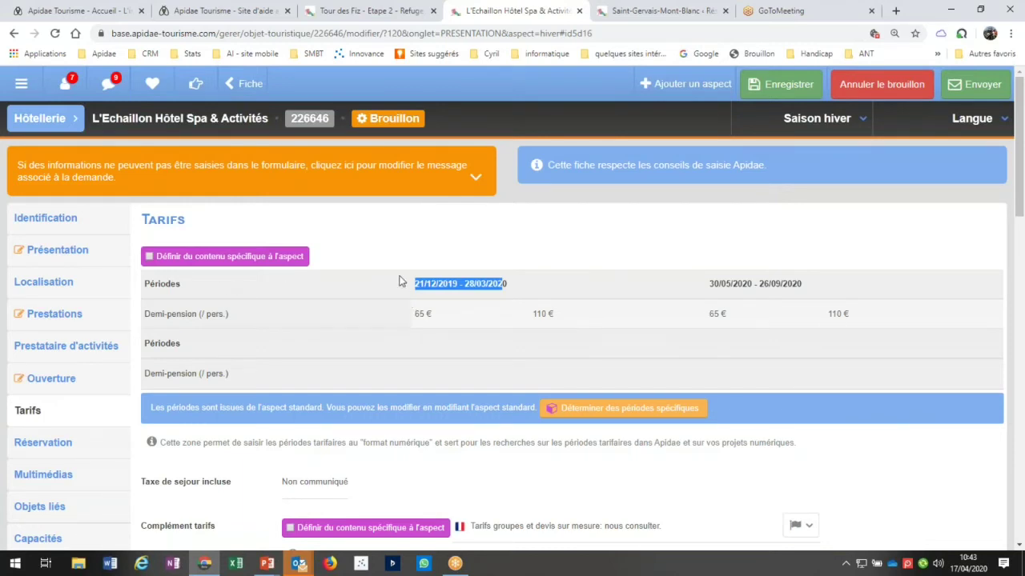
pyautogui.click(151, 258)
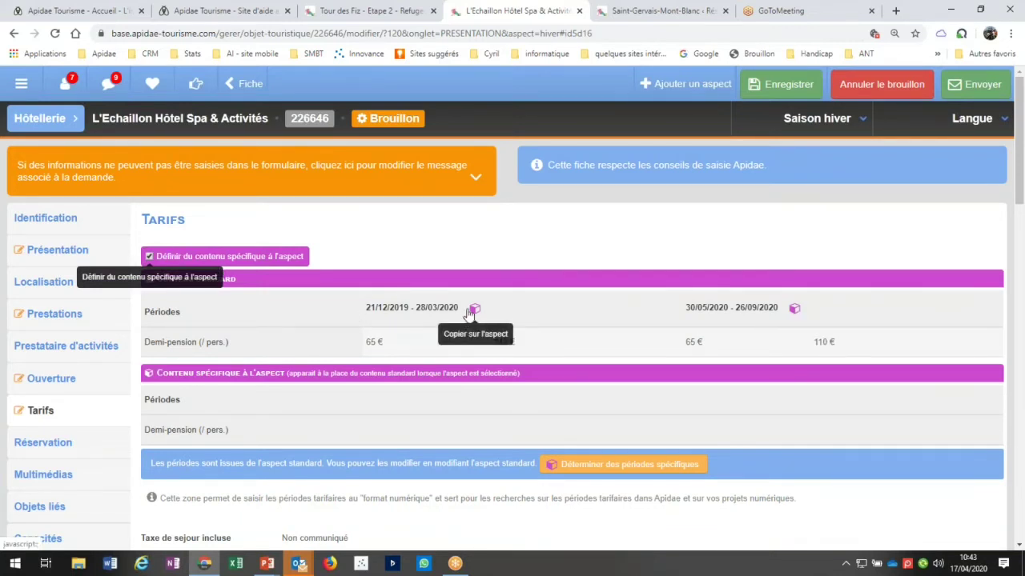
pyautogui.click(474, 311)
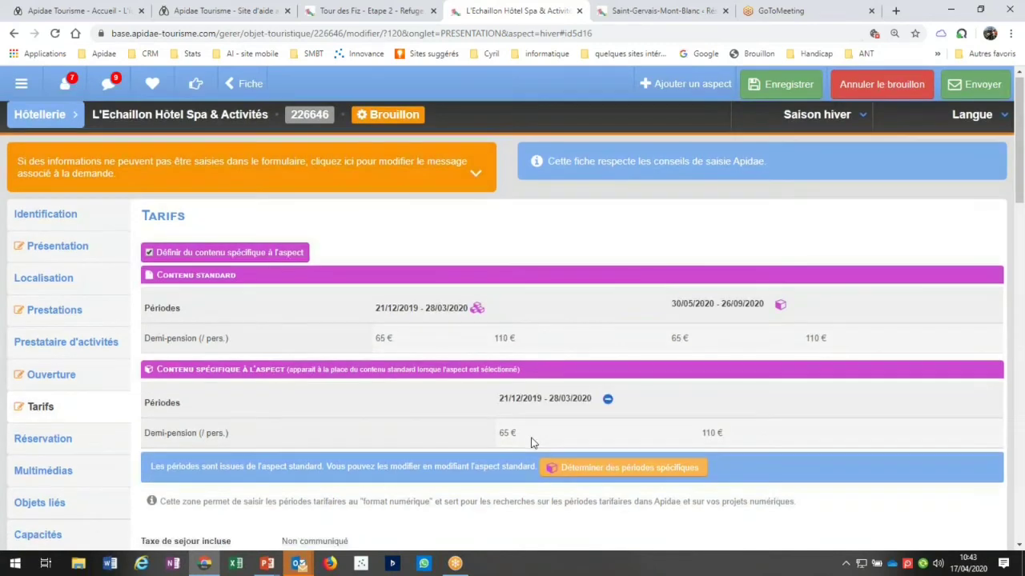
# Step: Compare the standard and aspect-specific generated rates under Tarifs en clair, then look over the payment methods
pyautogui.scroll(-1, 528, 439)
pyautogui.scroll(-1, 529, 435)
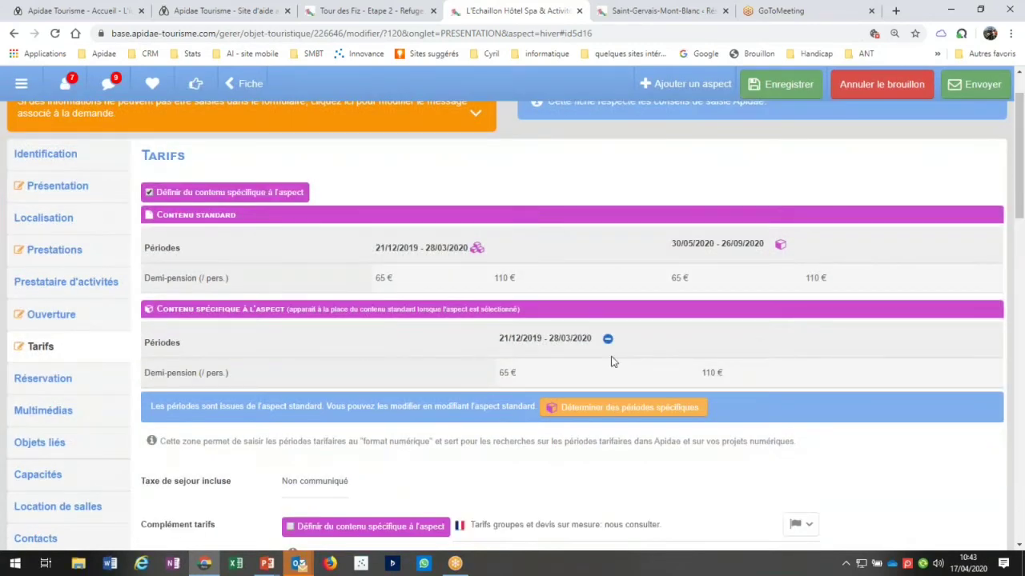
pyautogui.scroll(-6, 611, 362)
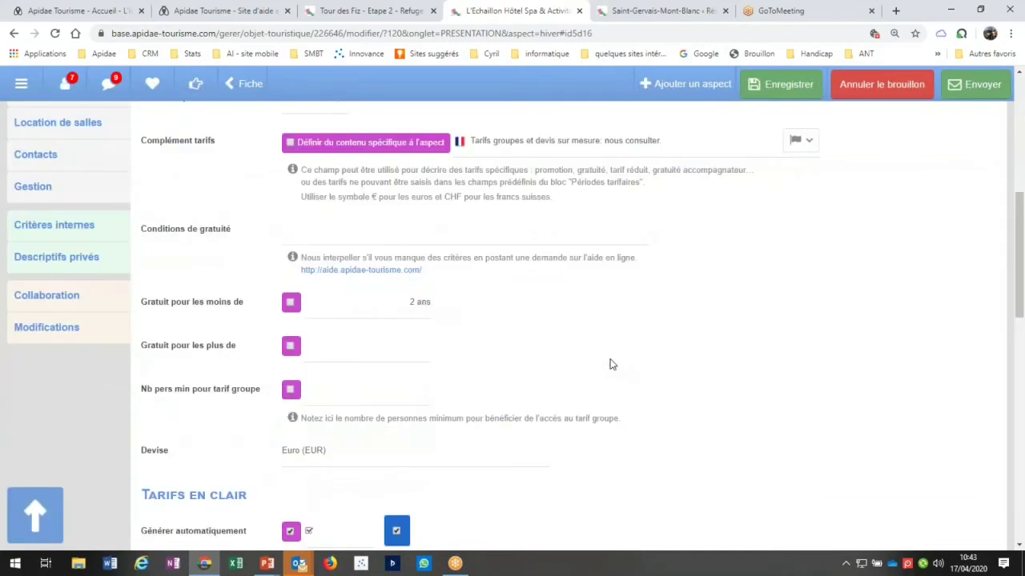
pyautogui.scroll(-5, 611, 364)
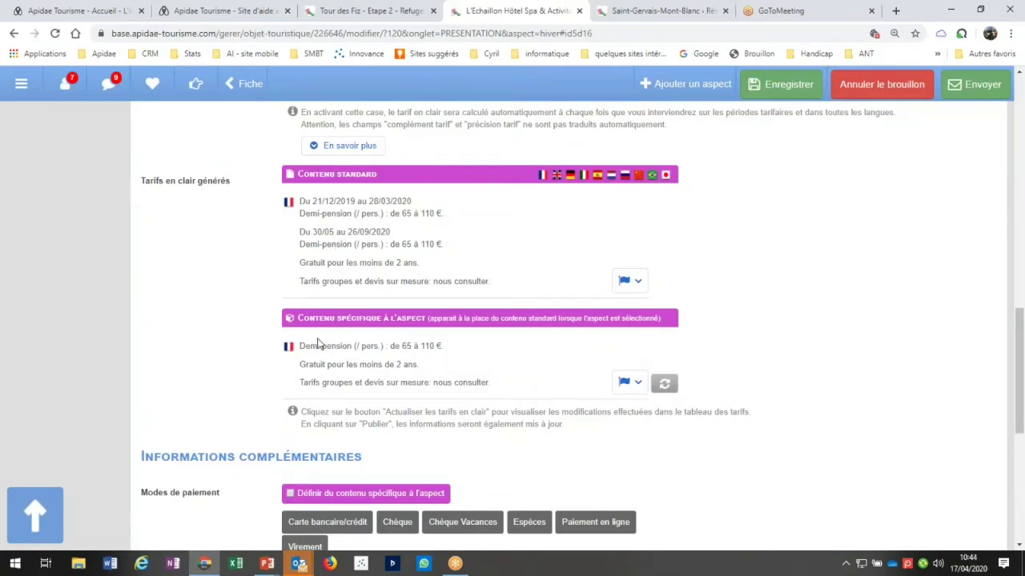
pyautogui.moveTo(301, 201); pyautogui.dragTo(413, 201)
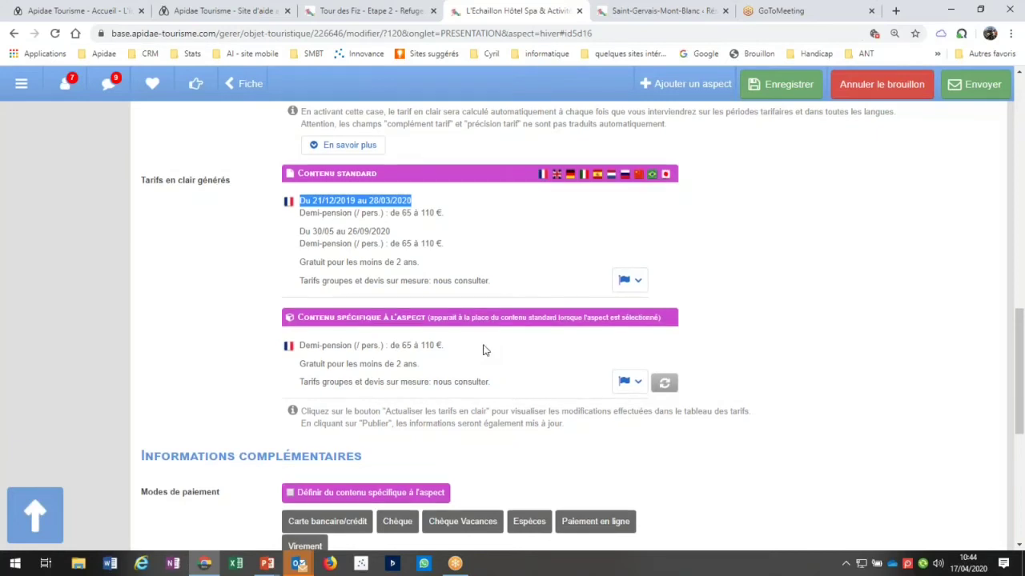
pyautogui.scroll(-2, 484, 350)
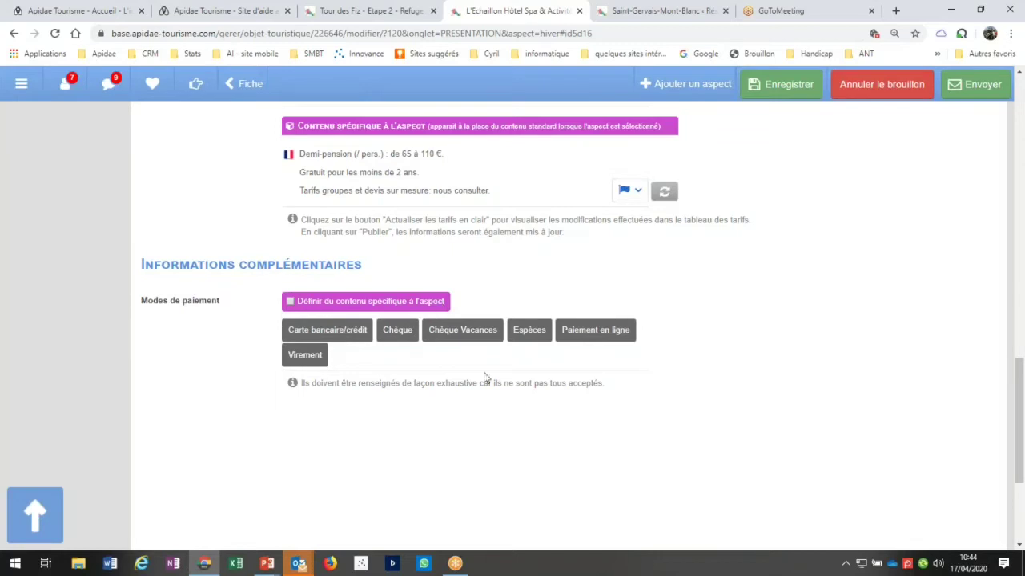
# Step: Open the Multimédias section and examine the standard illustrations and the winter photo in the aspect-specific content
pyautogui.scroll(8, 452, 353)
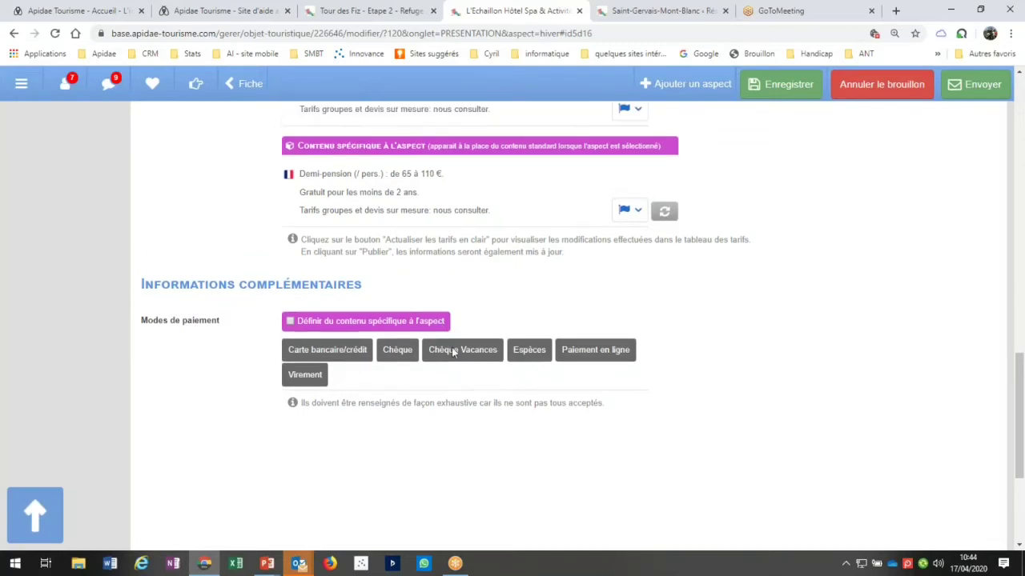
pyautogui.scroll(10, 452, 353)
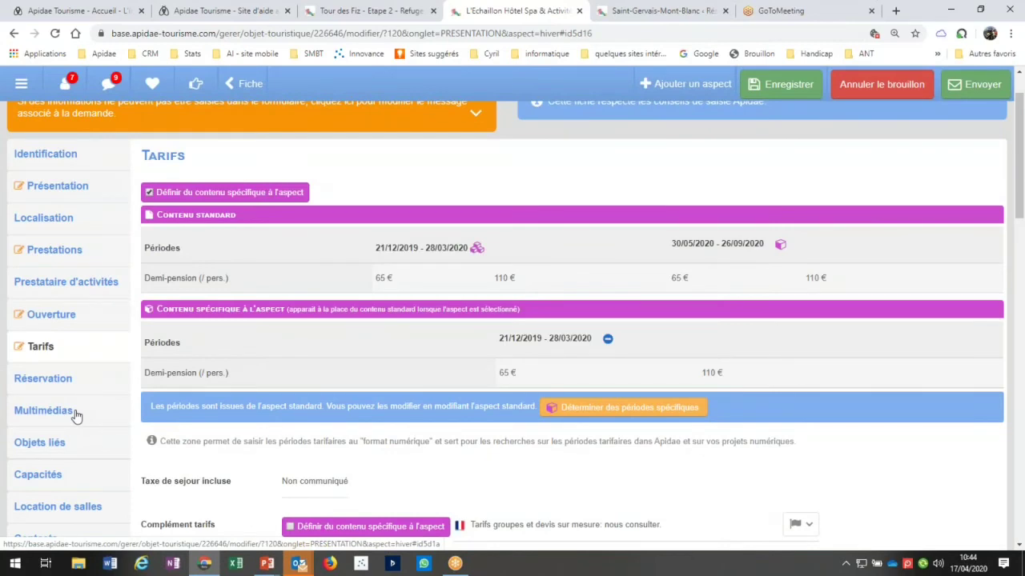
pyautogui.click(76, 414)
pyautogui.scroll(1, 88, 414)
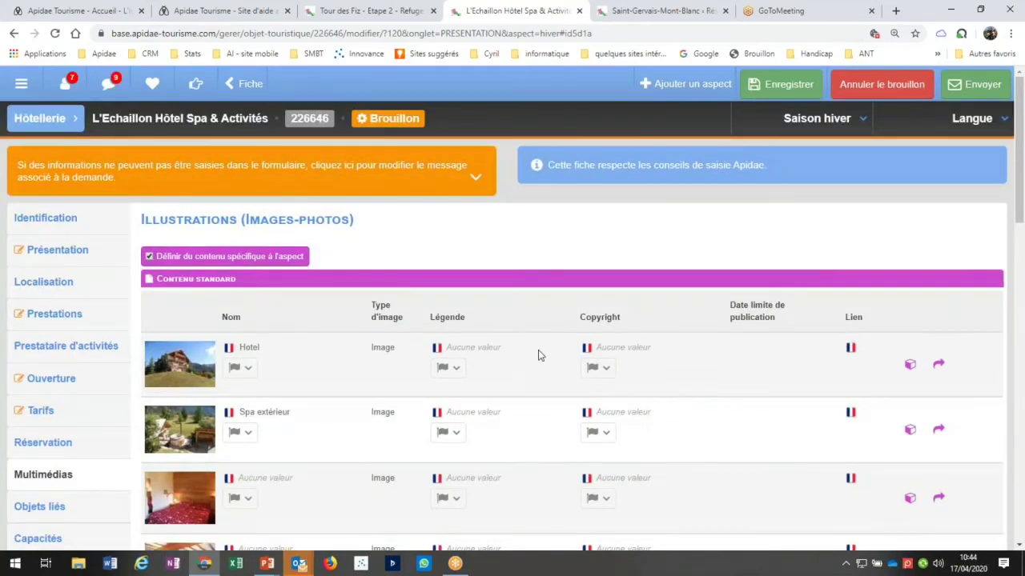
pyautogui.scroll(-2, 538, 355)
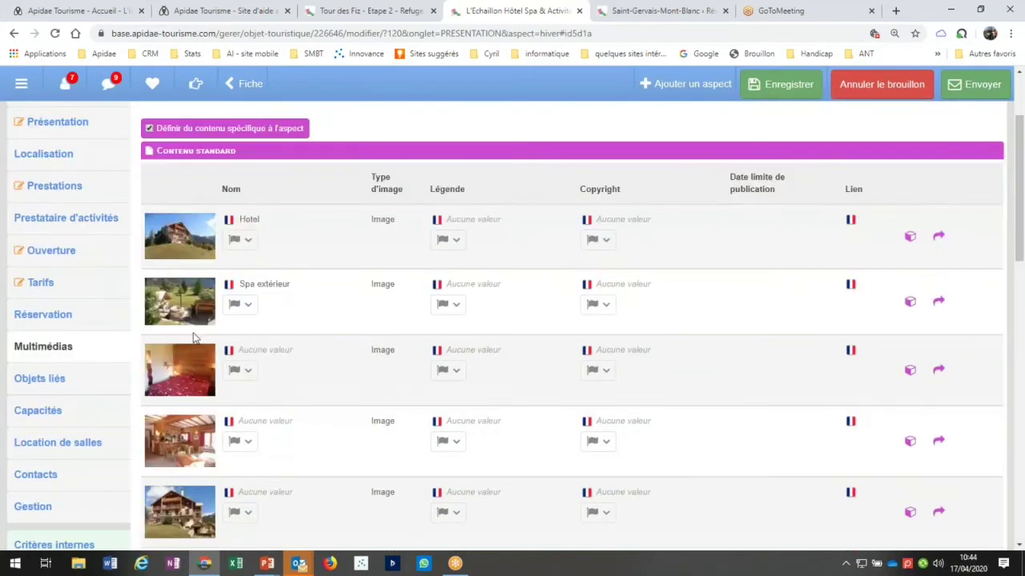
pyautogui.scroll(-1, 192, 331)
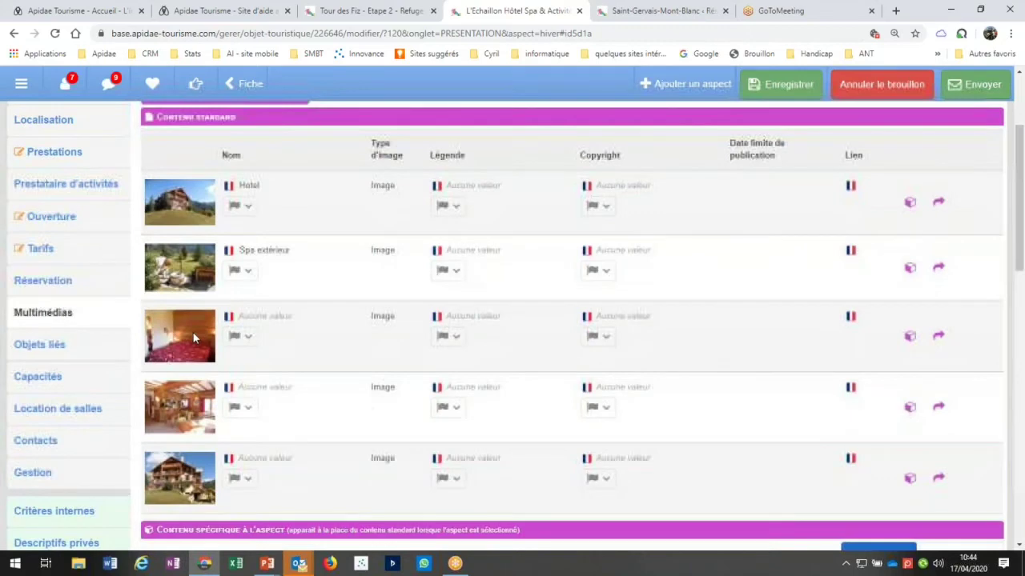
pyautogui.scroll(-2, 192, 332)
pyautogui.scroll(2, 189, 185)
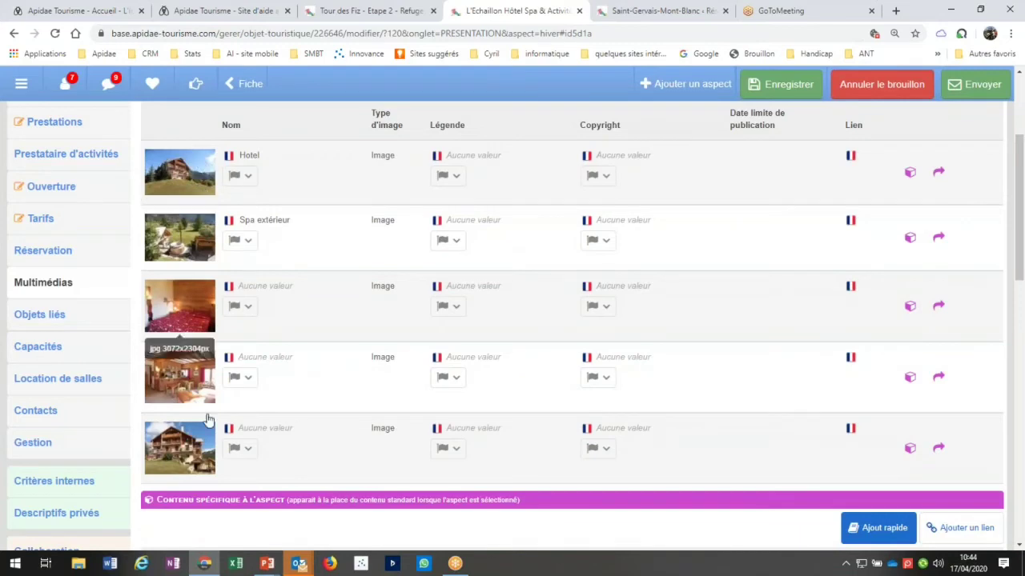
pyautogui.scroll(-1, 206, 418)
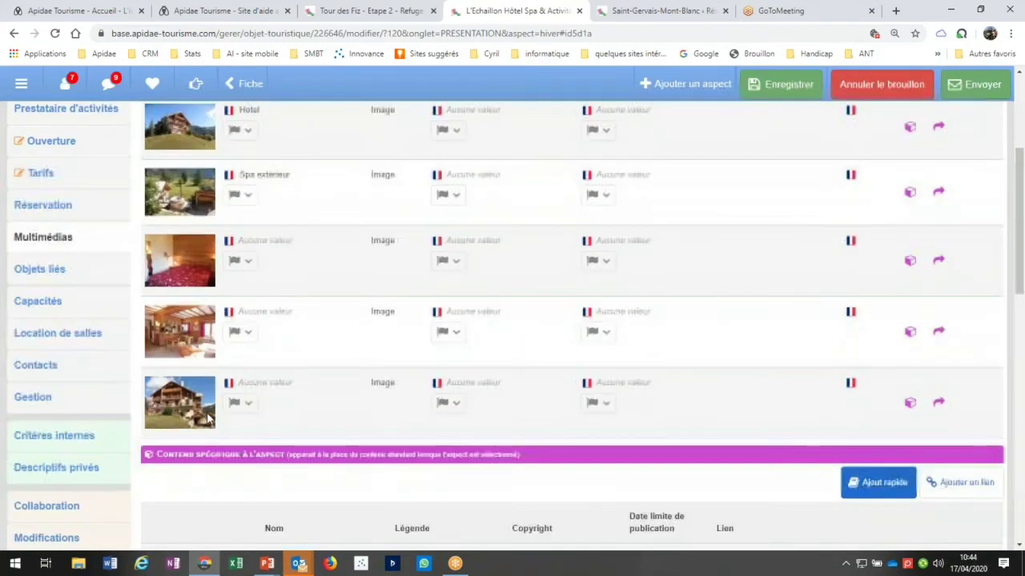
pyautogui.scroll(-2, 207, 418)
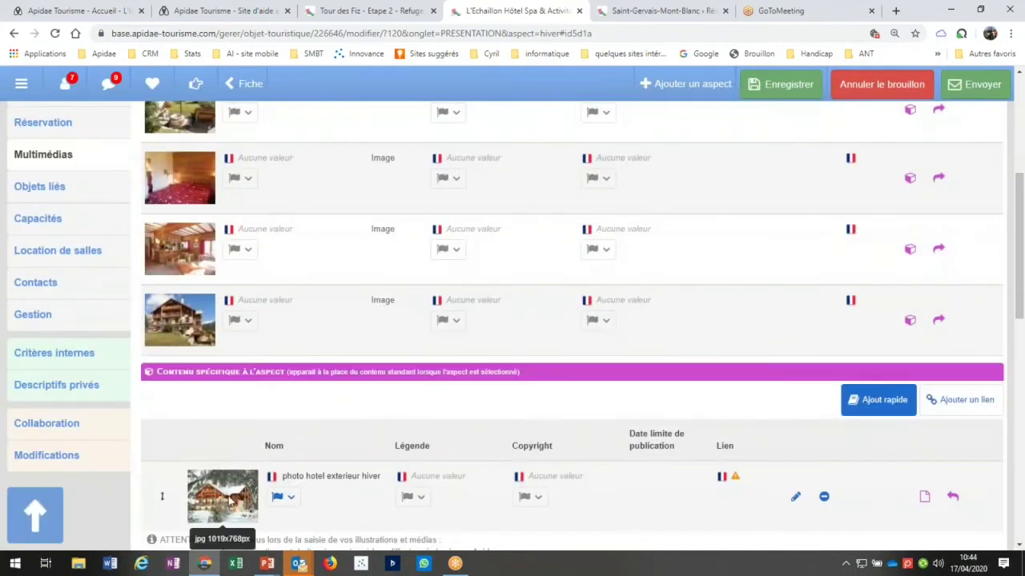
# Step: Add the "photo hotel exterieur hiver" illustration from the aspect to the standard content and compare both image lists
pyautogui.click(952, 498)
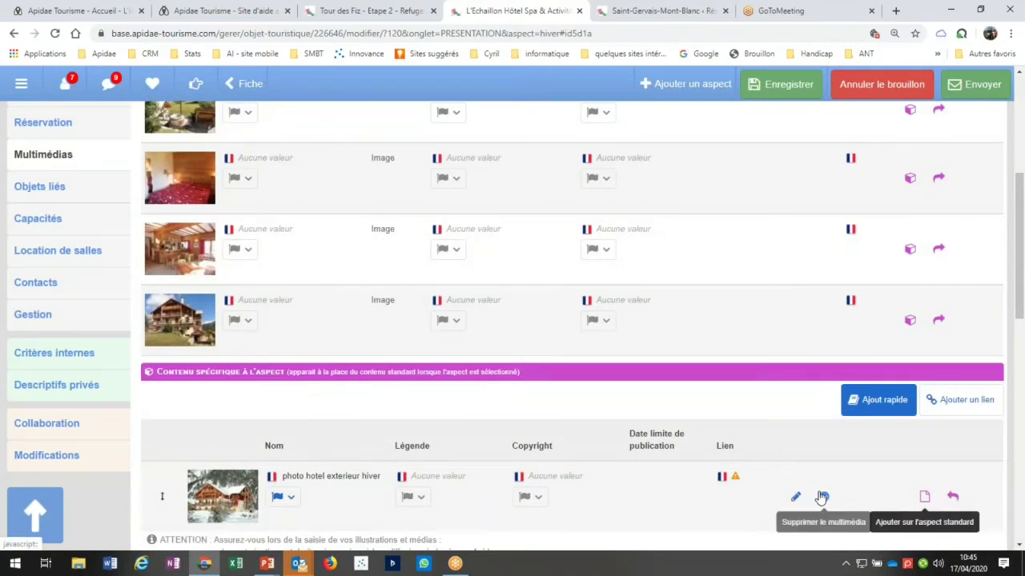
pyautogui.click(924, 500)
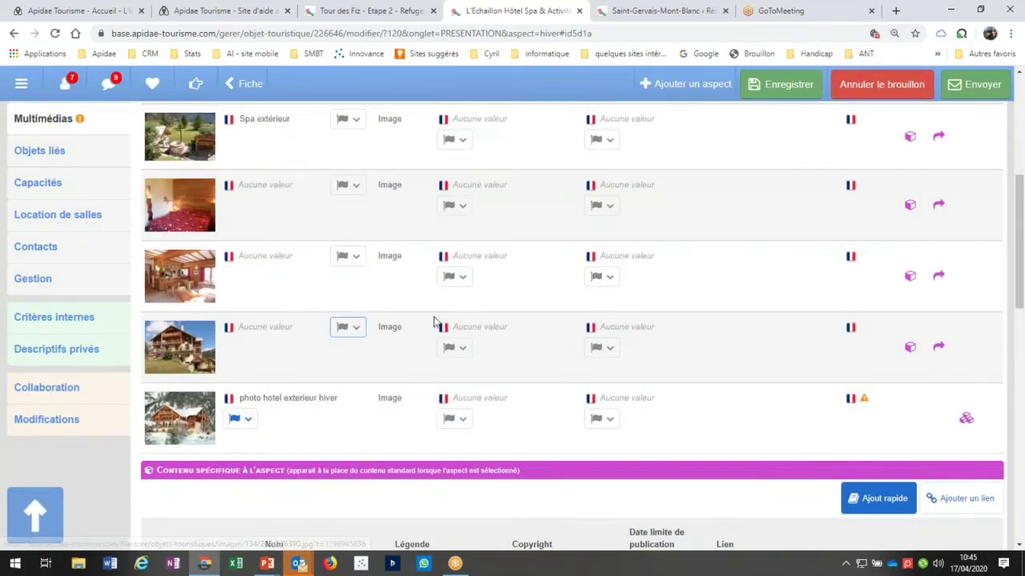
pyautogui.scroll(-3, 465, 310)
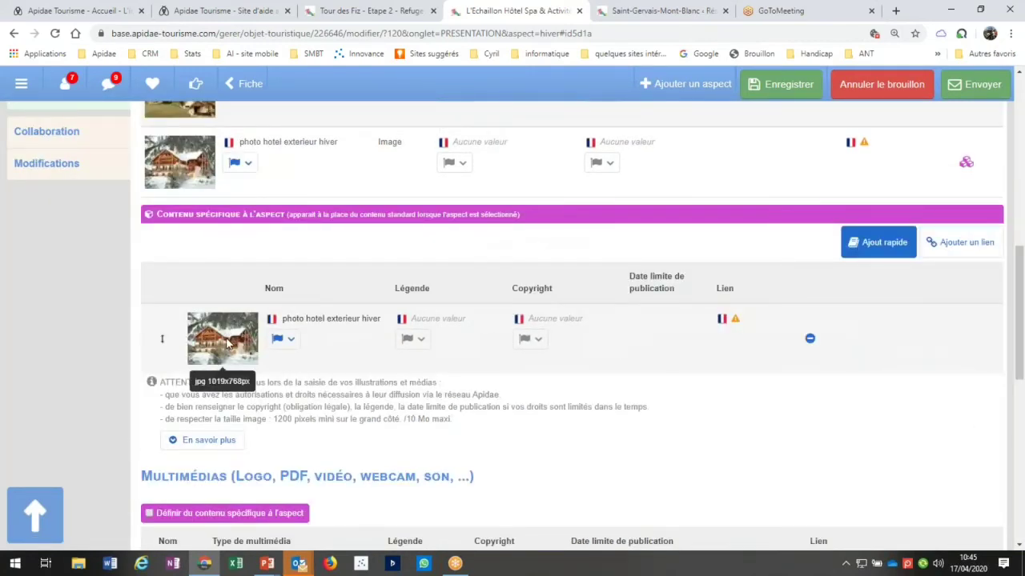
pyautogui.scroll(3, 227, 344)
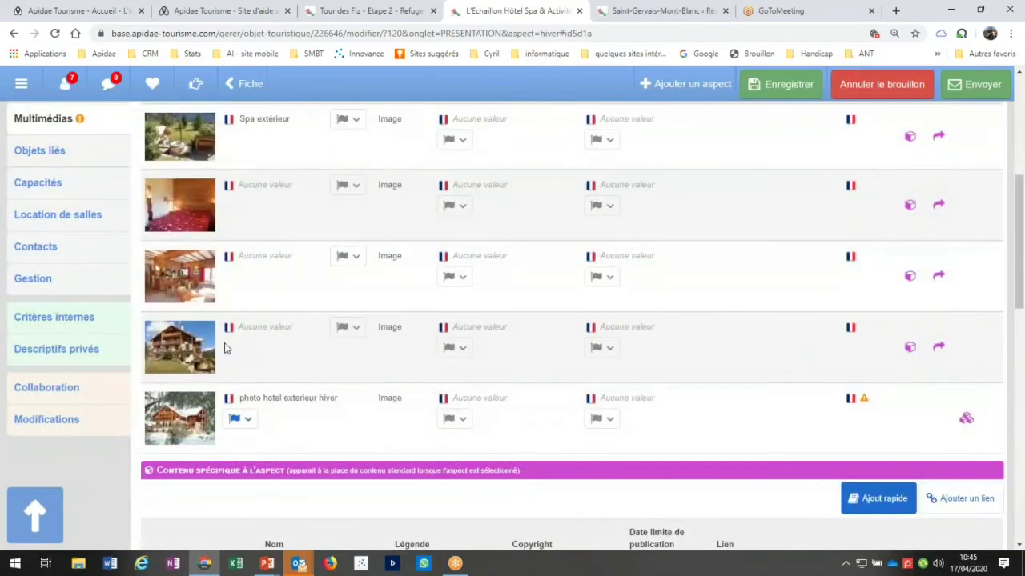
# Step: Copy the unnamed red-bedspread bedroom photo from the standard illustrations to the aspect and compare both image lists
pyautogui.scroll(-1, 217, 344)
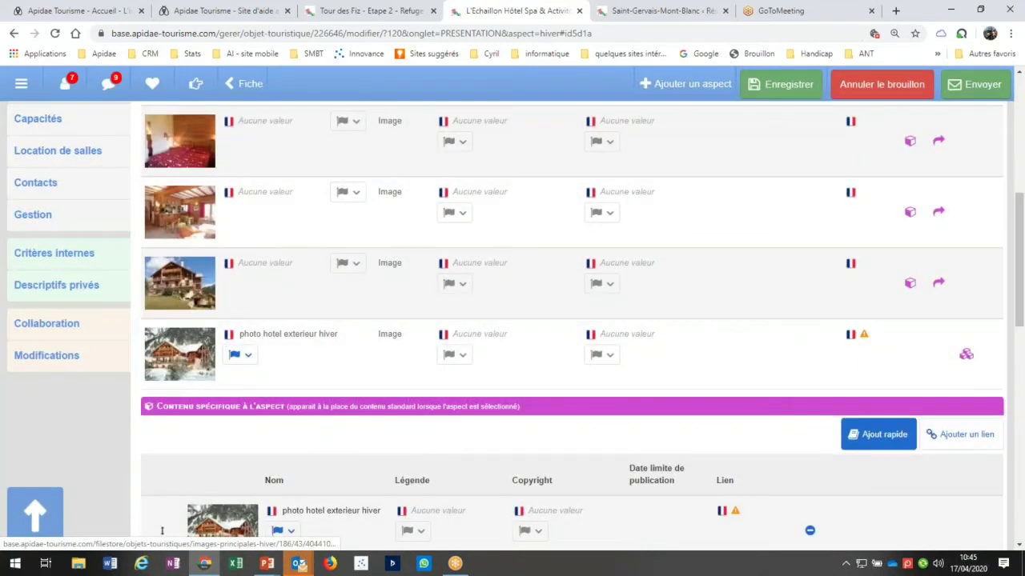
pyautogui.scroll(2, 161, 530)
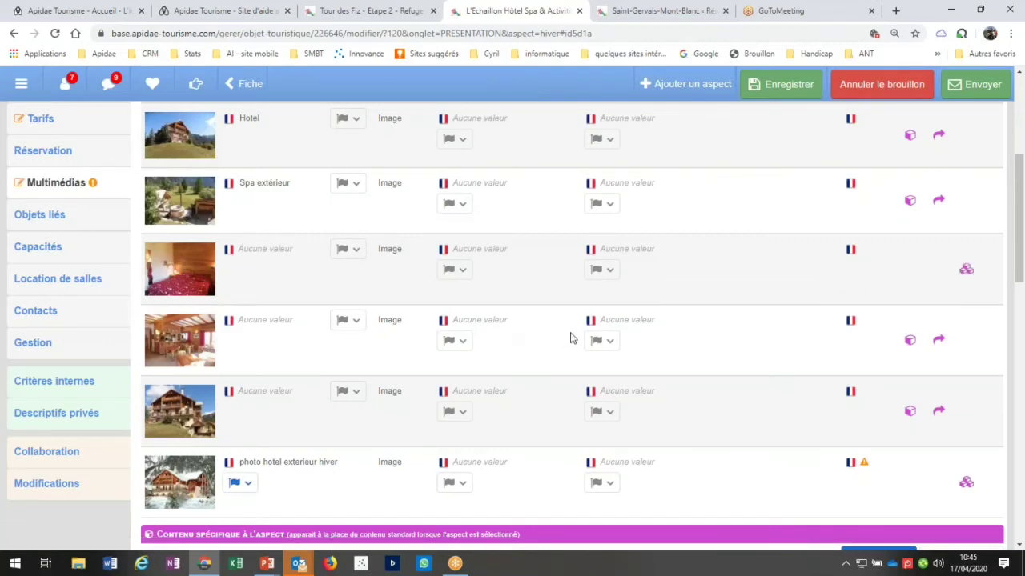
pyautogui.scroll(-3, 571, 338)
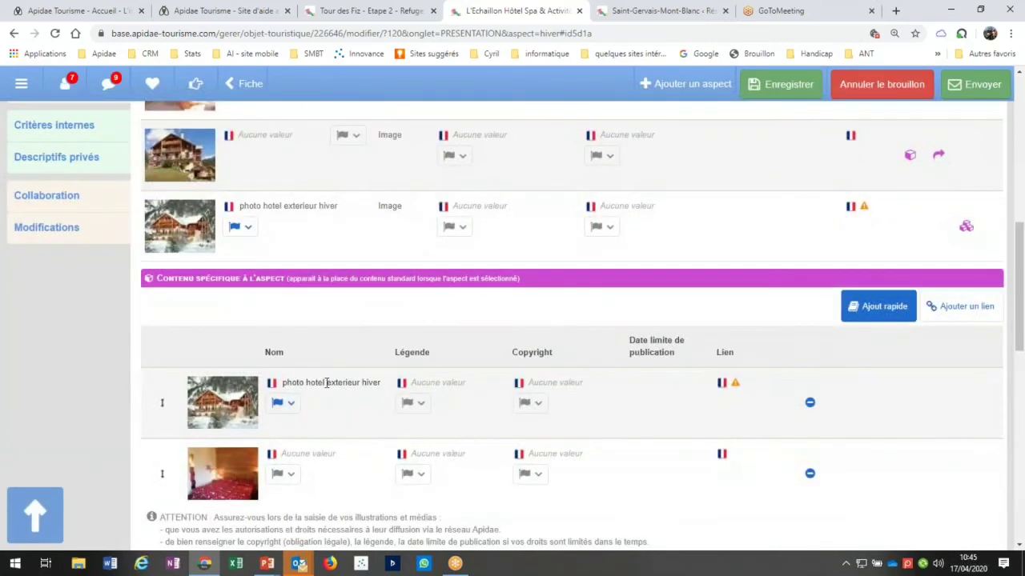
pyautogui.scroll(2, 326, 383)
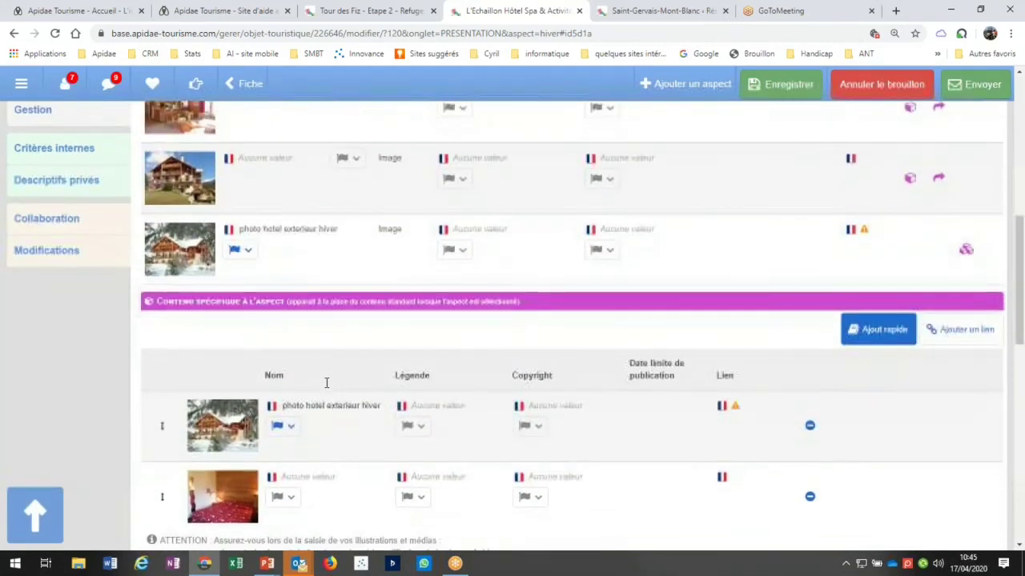
pyautogui.scroll(3, 325, 383)
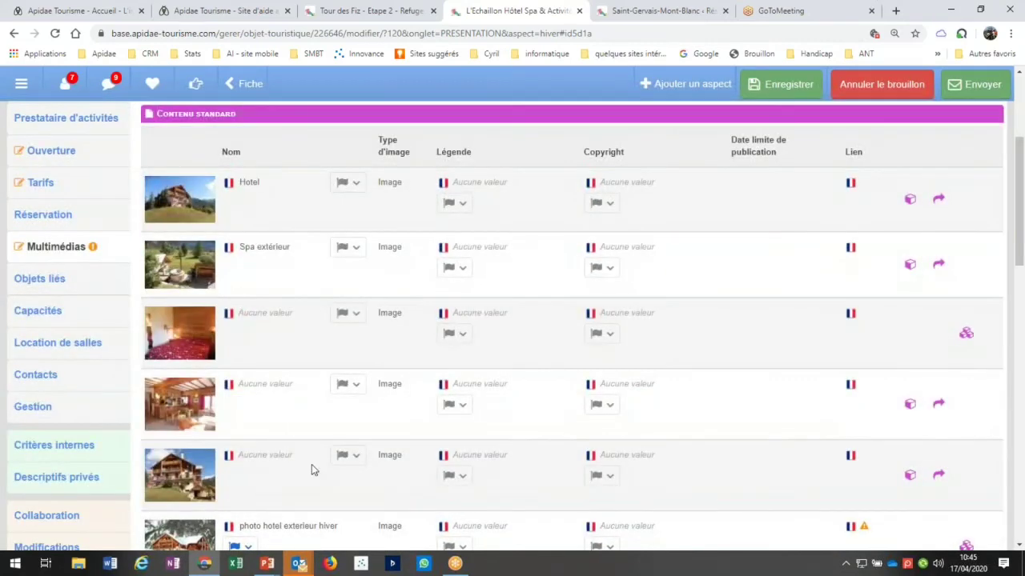
pyautogui.scroll(-2, 313, 469)
pyautogui.scroll(3, 313, 469)
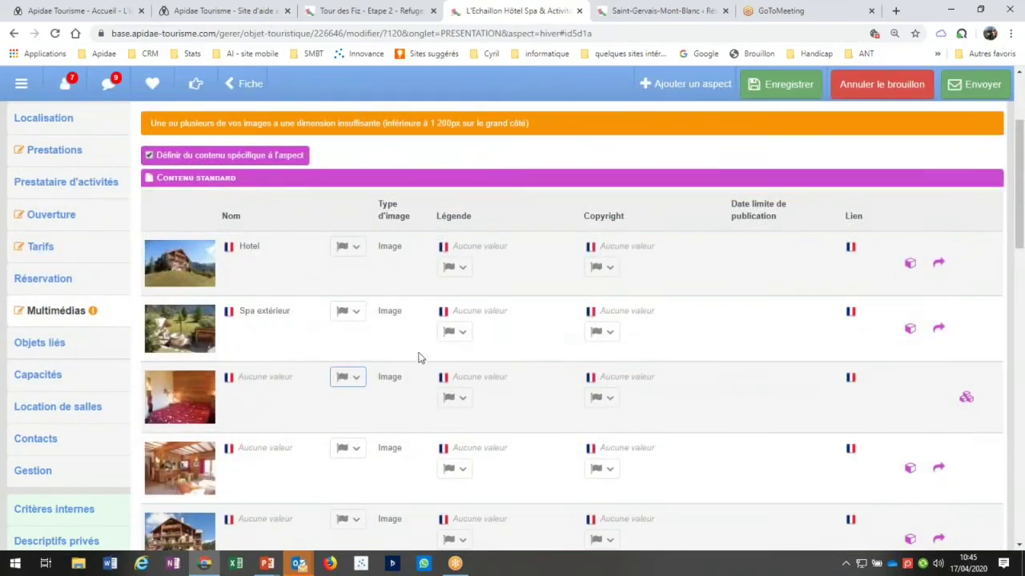
pyautogui.scroll(-1, 240, 320)
# Step: Open the Objets liés section and examine the linked stays, notably the winter ones such as ski de fond and raquettes
pyautogui.click(56, 282)
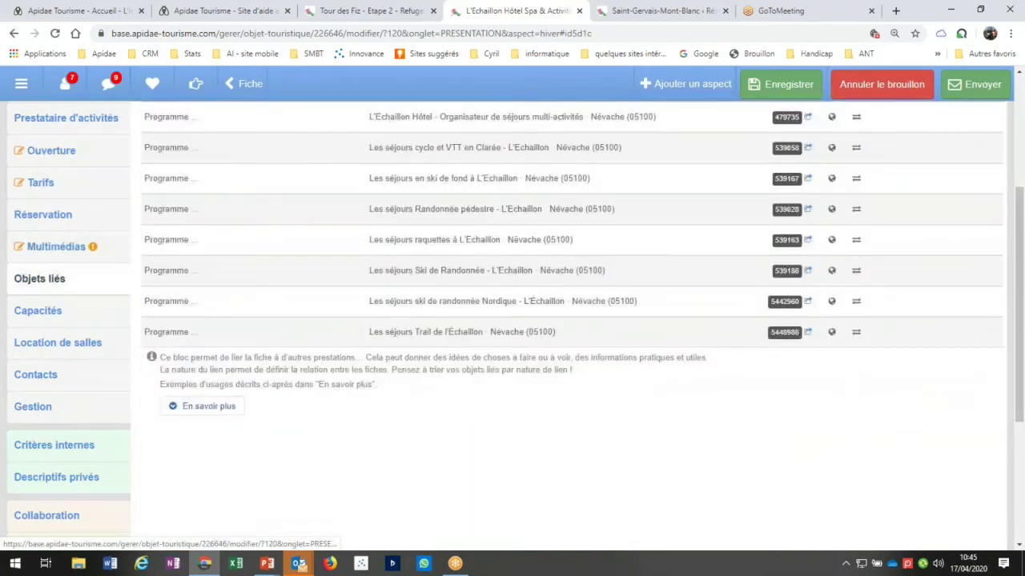
pyautogui.scroll(3, 564, 409)
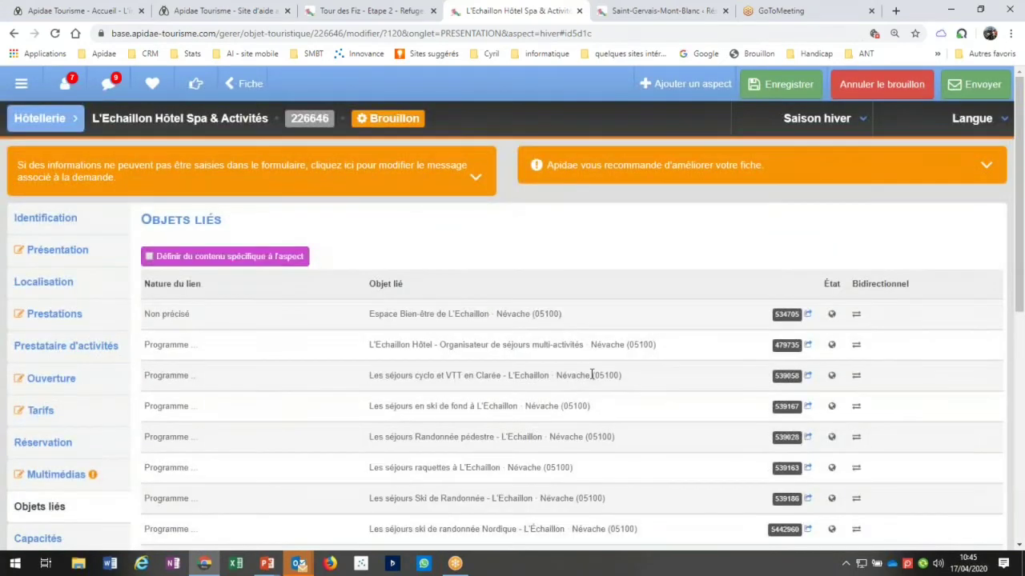
pyautogui.scroll(-1, 590, 374)
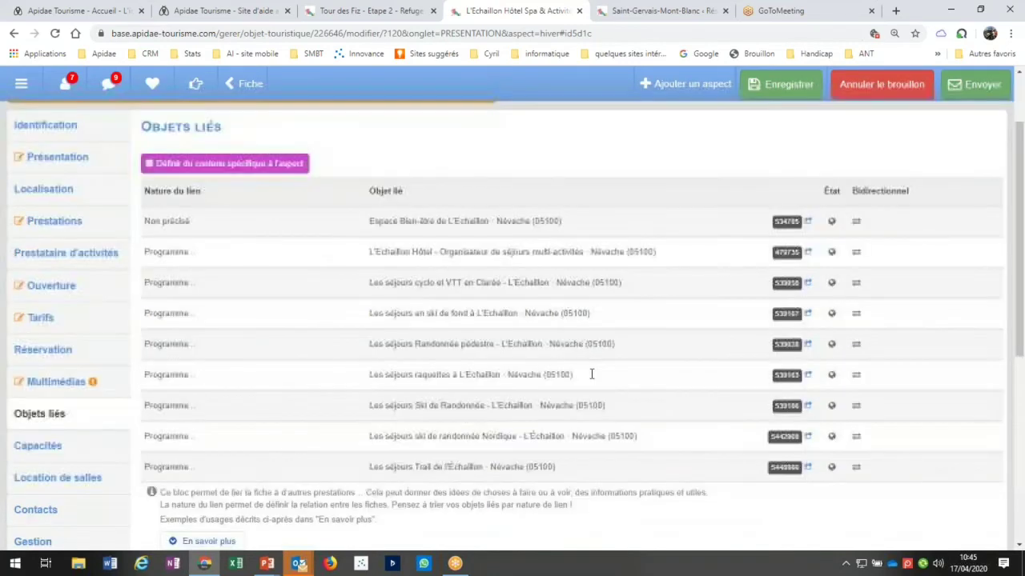
pyautogui.scroll(-1, 591, 374)
pyautogui.moveTo(375, 278); pyautogui.dragTo(472, 278)
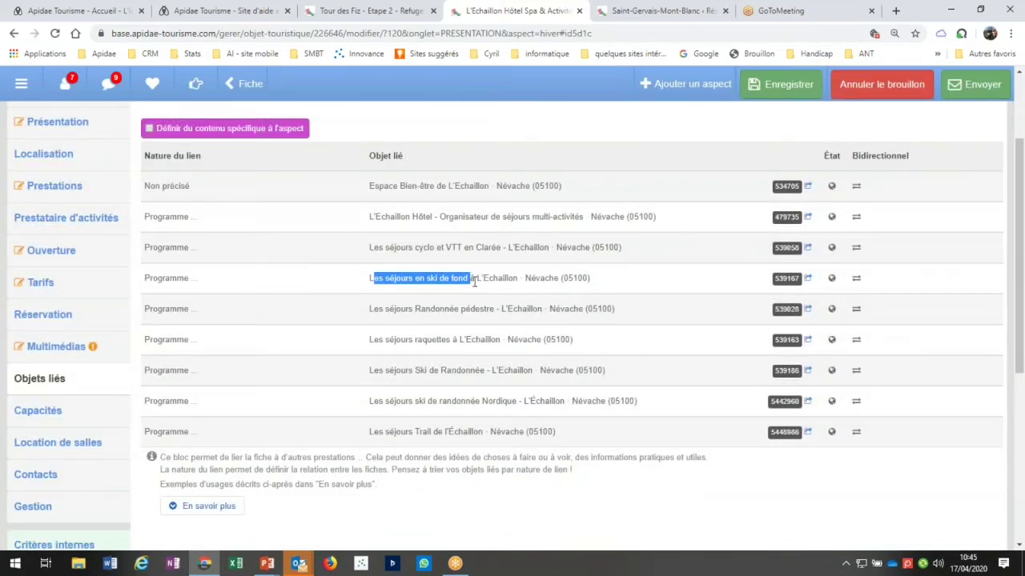
pyautogui.moveTo(395, 340); pyautogui.dragTo(455, 339)
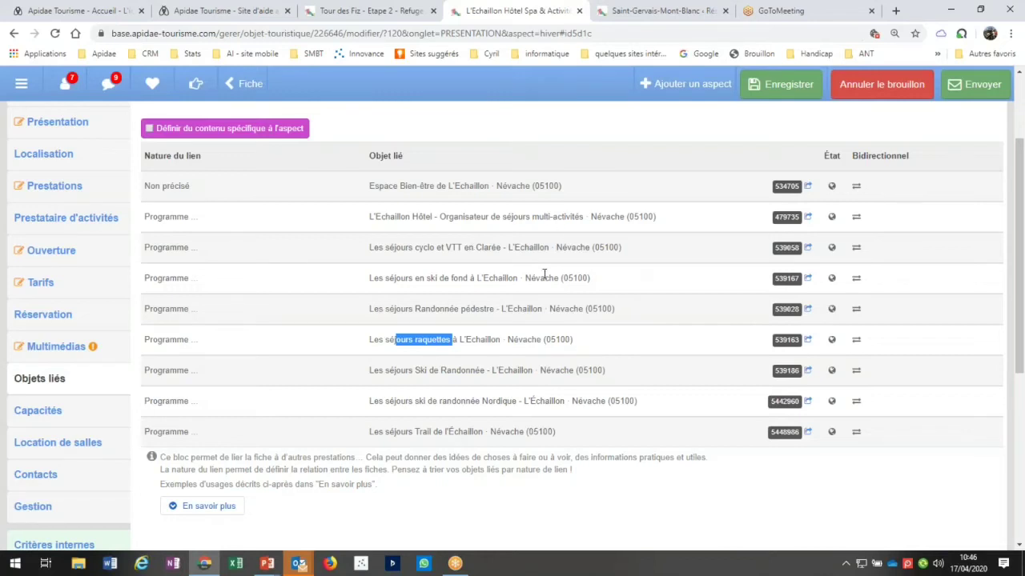
# Step: Enable aspect-specific linked objects and copy the ski de fond, raquettes, Ski de Randonnée and ski de randonnée Nordique stays to the aspect
pyautogui.click(149, 128)
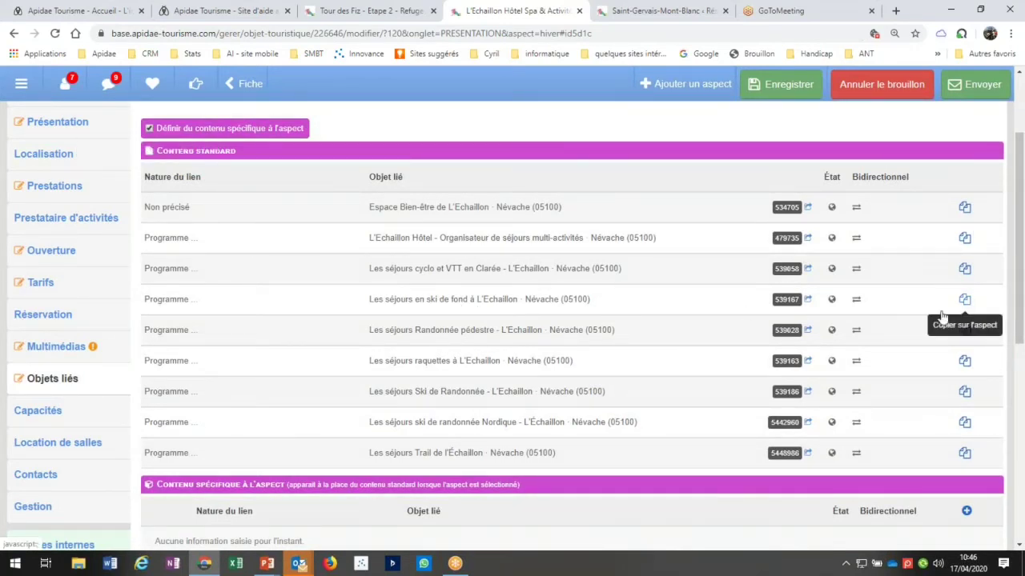
pyautogui.click(964, 360)
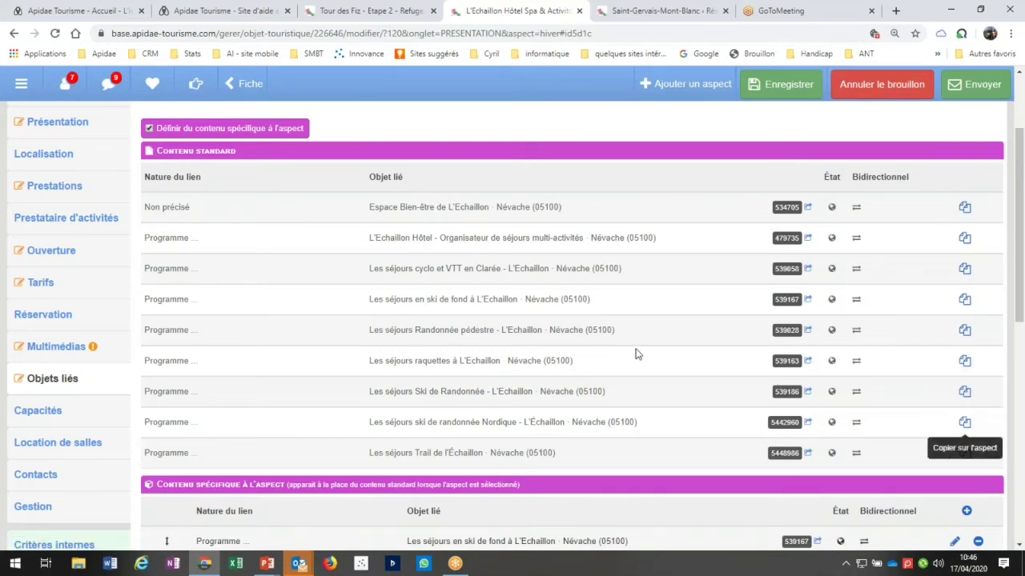
pyautogui.scroll(-1, 575, 326)
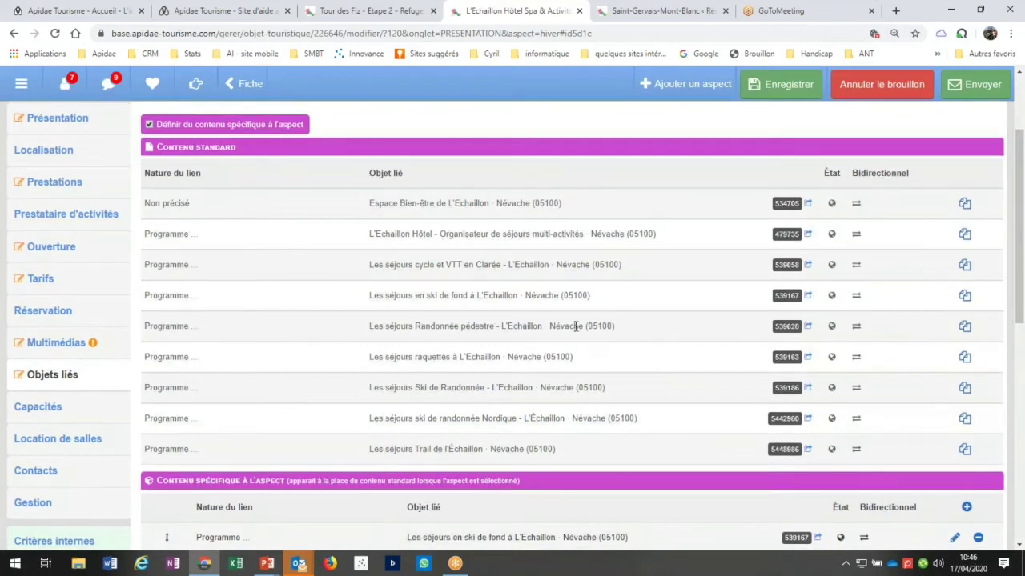
pyautogui.scroll(-3, 574, 326)
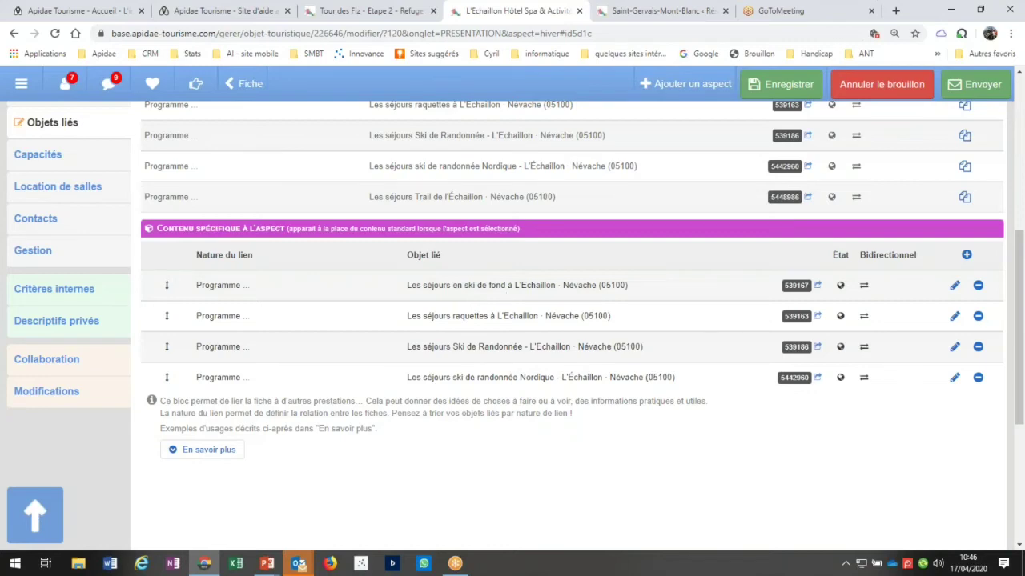
pyautogui.scroll(1, 512, 285)
pyautogui.scroll(2, 572, 320)
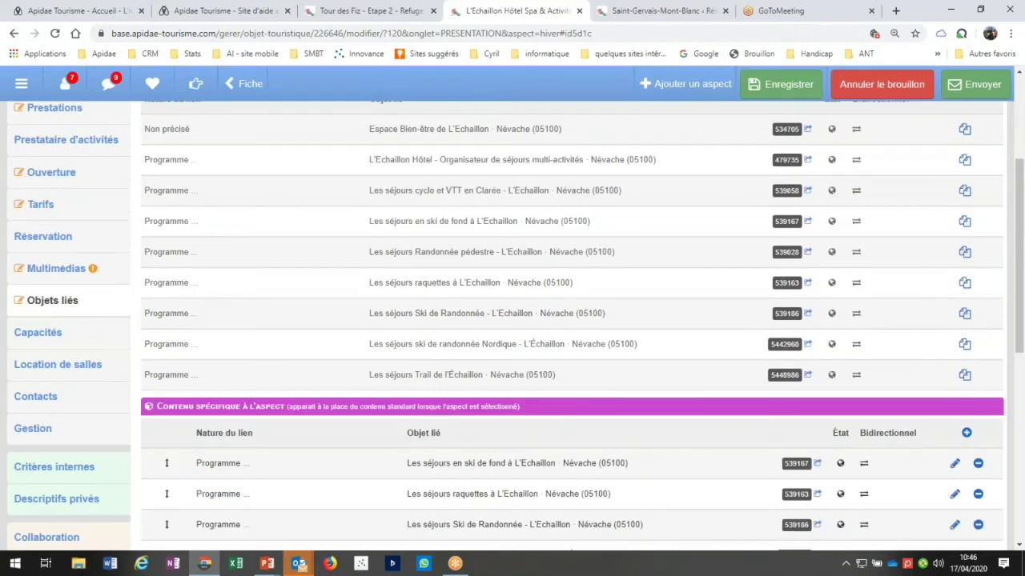
pyautogui.scroll(1, 573, 320)
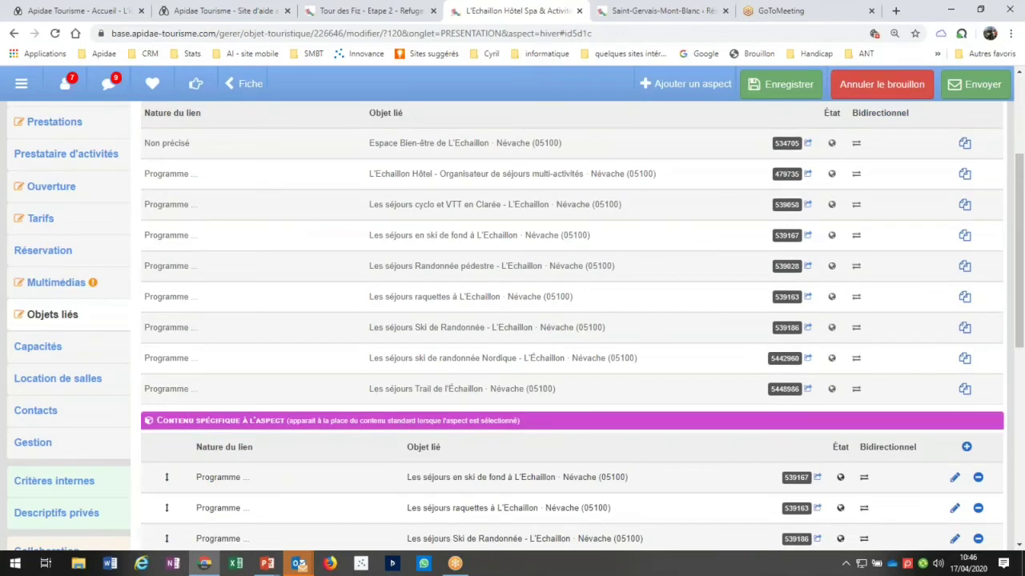
pyautogui.scroll(2, 381, 271)
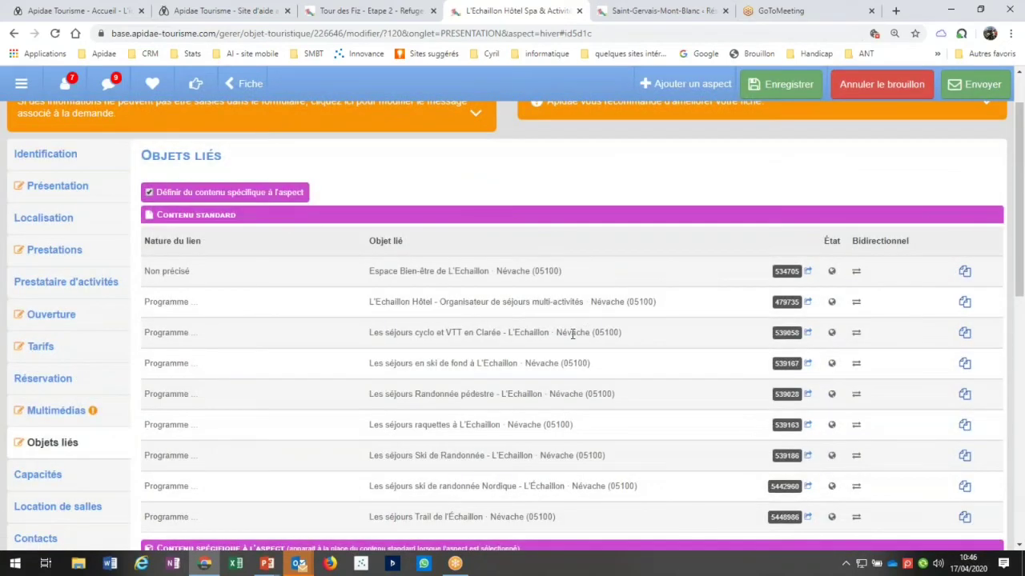
# Step: Open the Capacités section and look over the classified and actual room capacities
pyautogui.scroll(-12, 133, 438)
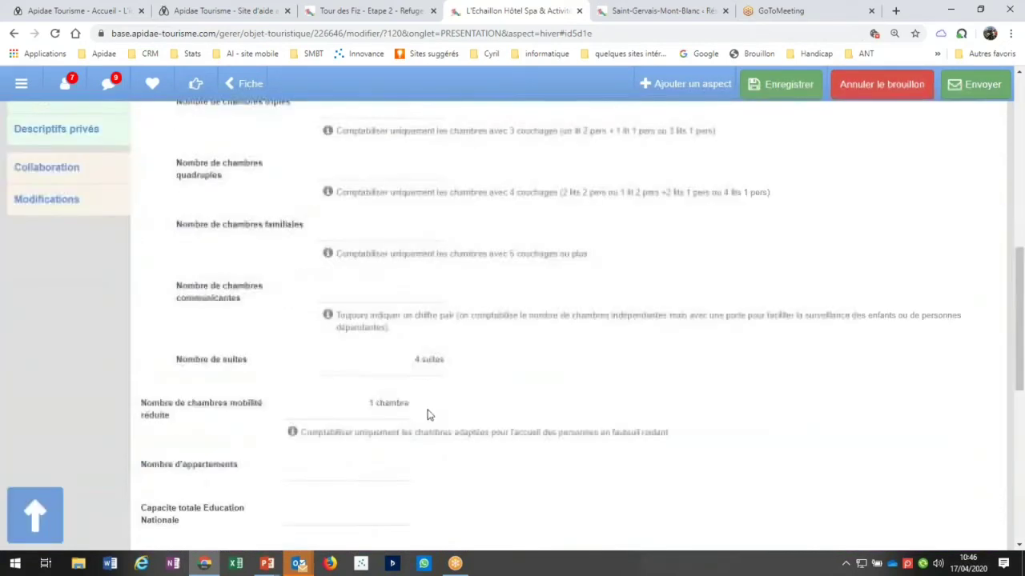
pyautogui.scroll(5, 428, 415)
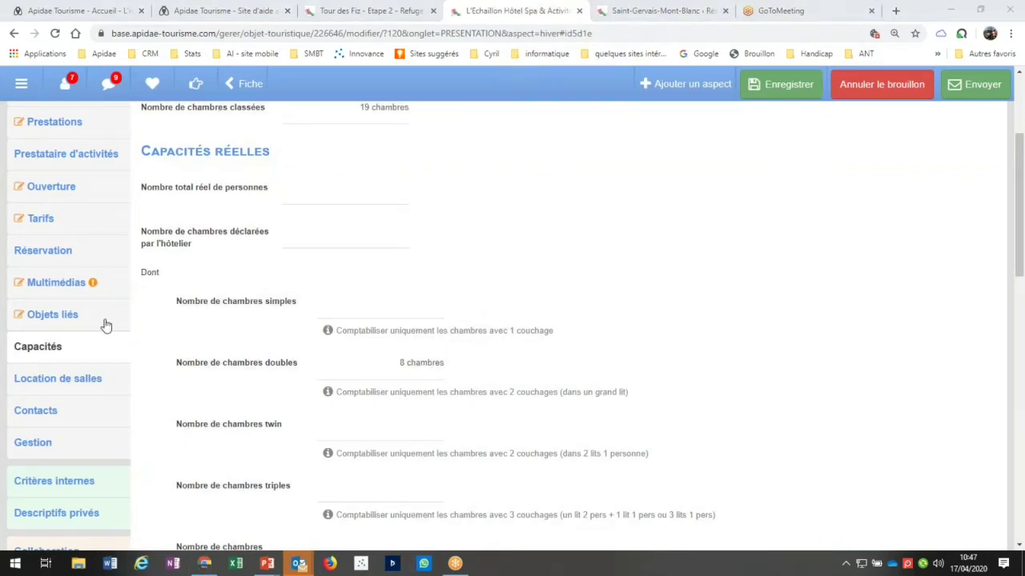
pyautogui.scroll(2, 104, 325)
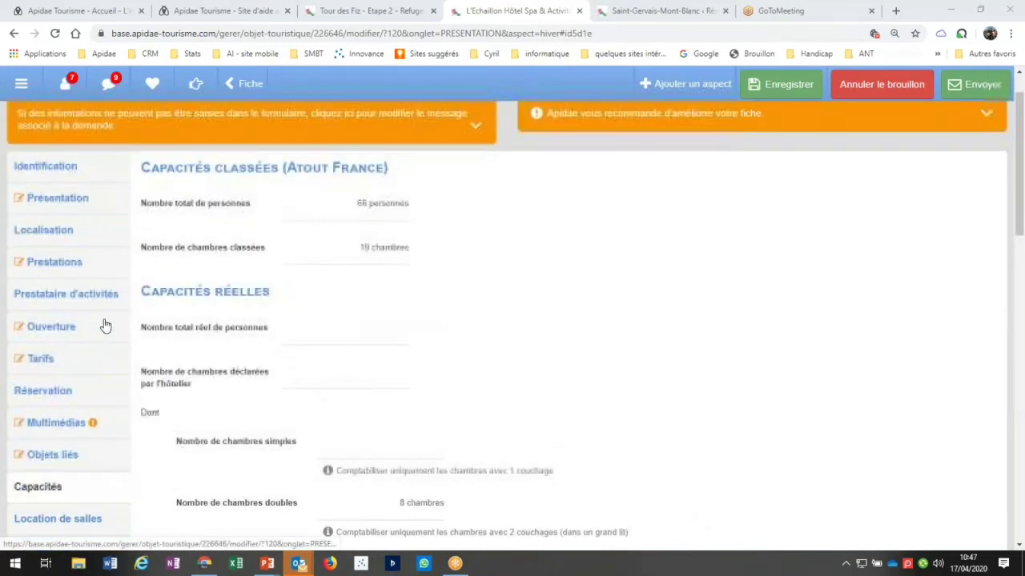
pyautogui.scroll(1, 69, 231)
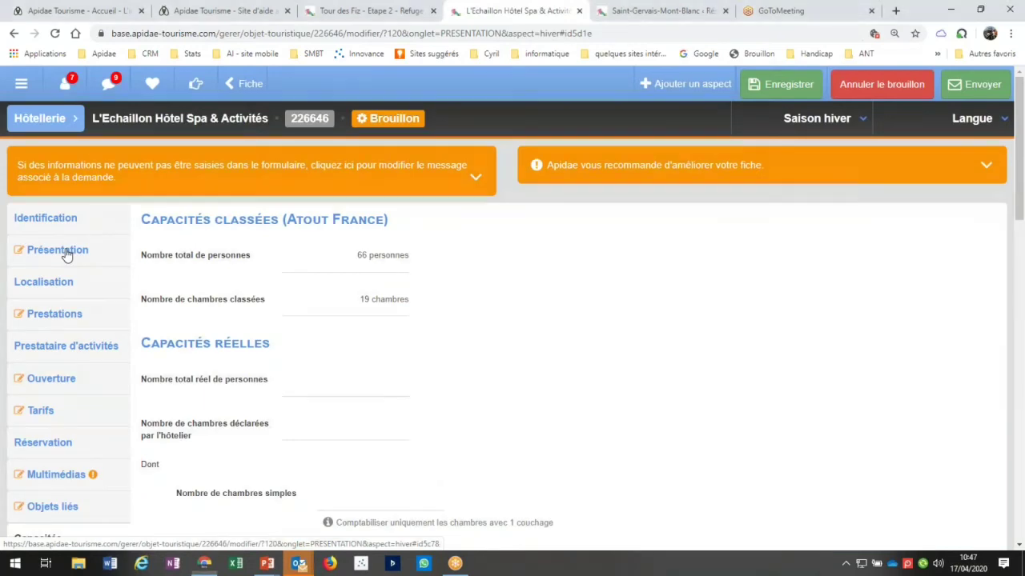
# Step: Return to the Présentation section and review the standard and aspect-specific short descriptions
pyautogui.click(67, 253)
pyautogui.scroll(-4, 499, 368)
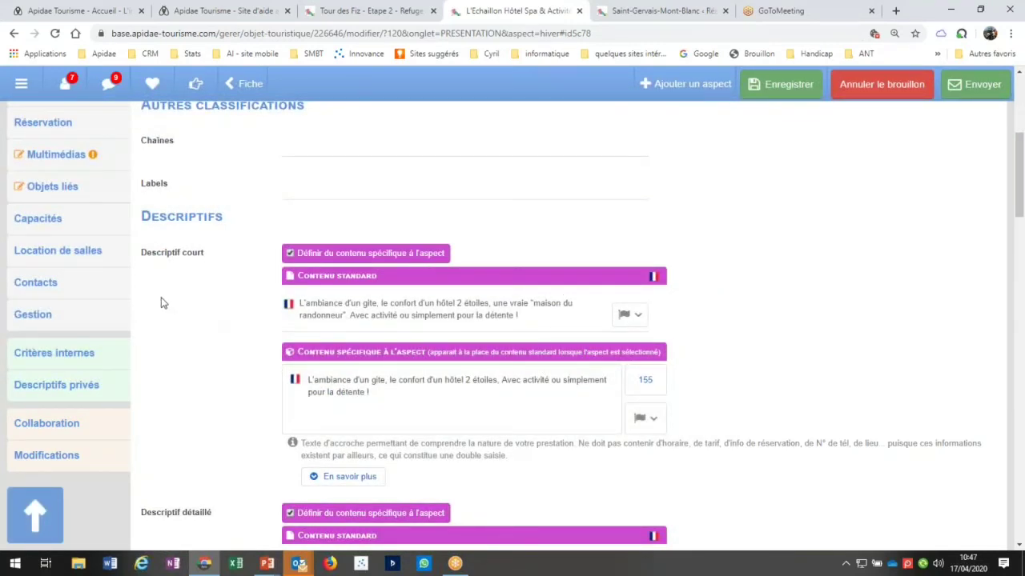
pyautogui.scroll(2, 160, 302)
pyautogui.scroll(1, 160, 303)
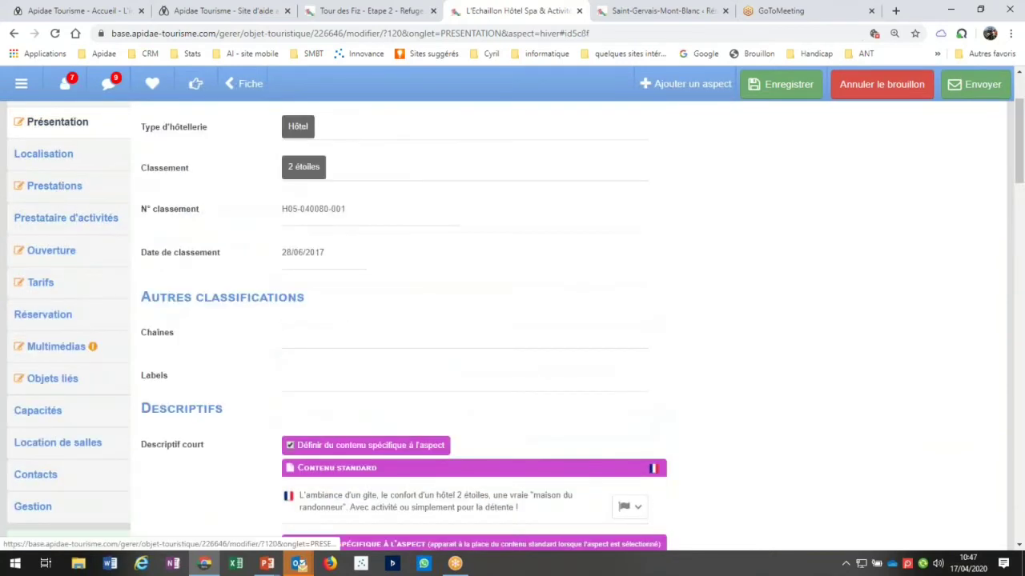
# Step: Open the Prestations section and review the equipment removed from the aspect, along with the services and comforts
pyautogui.click(56, 185)
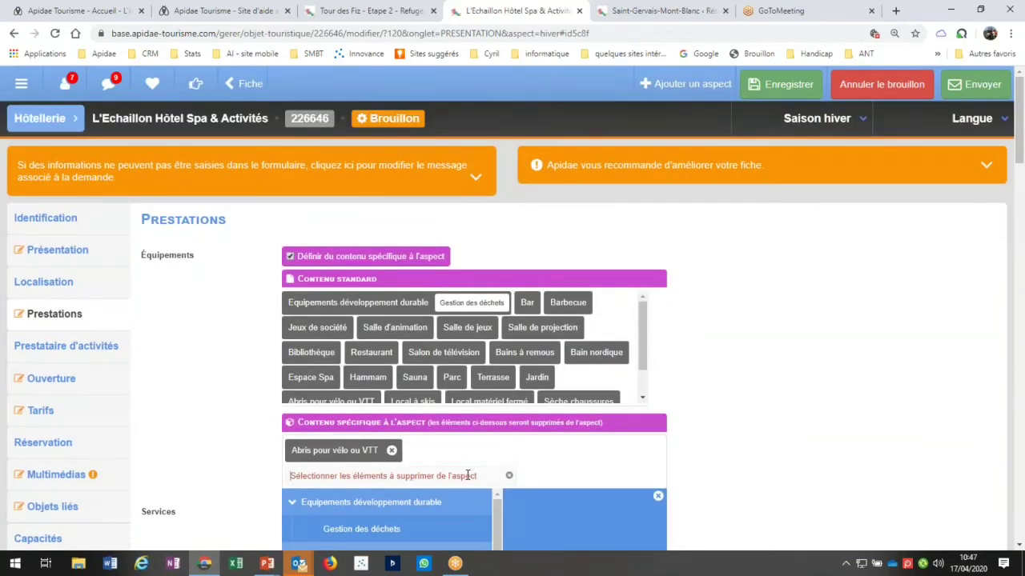
pyautogui.scroll(-4, 468, 475)
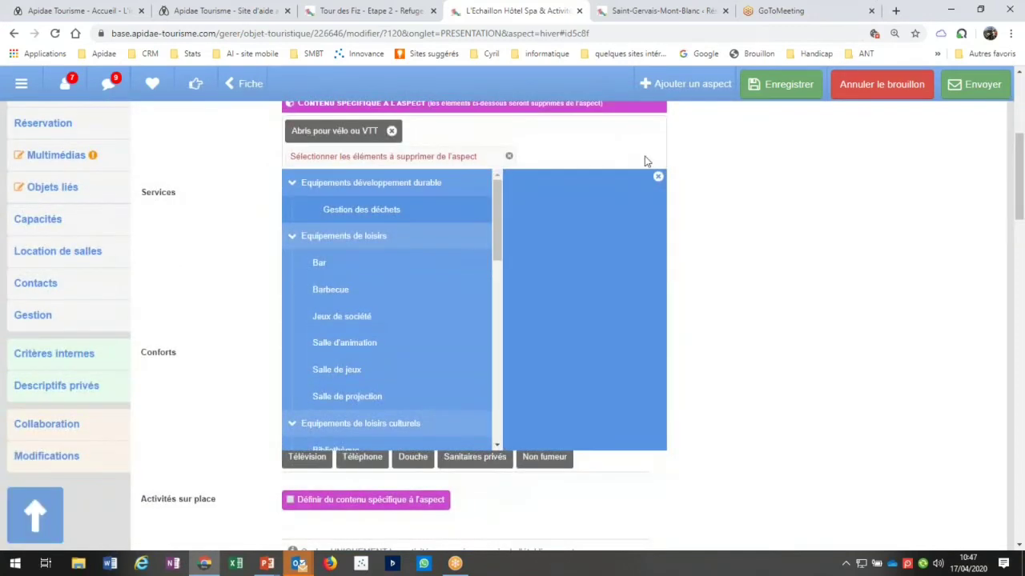
pyautogui.click(455, 154)
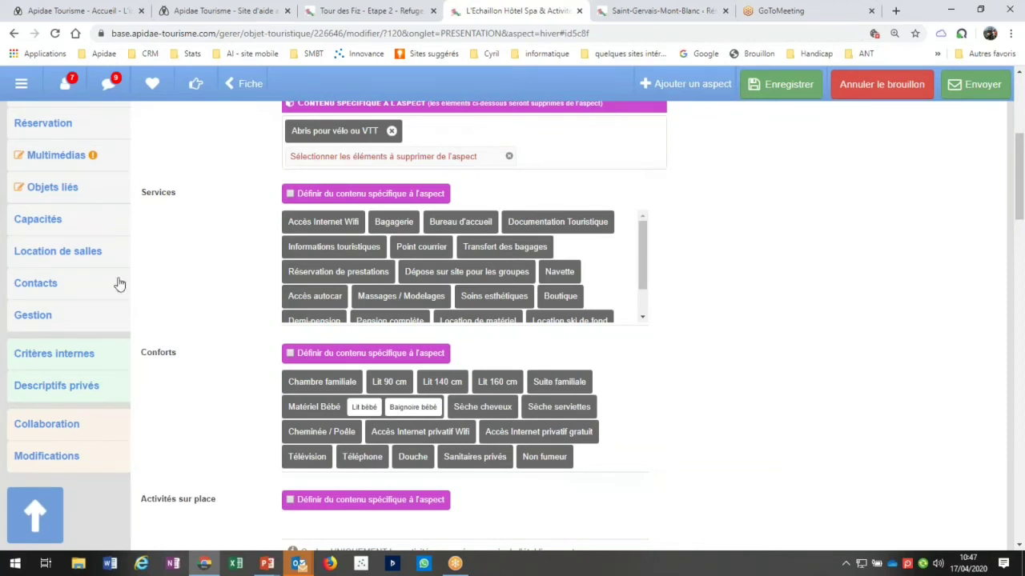
pyautogui.scroll(1, 119, 283)
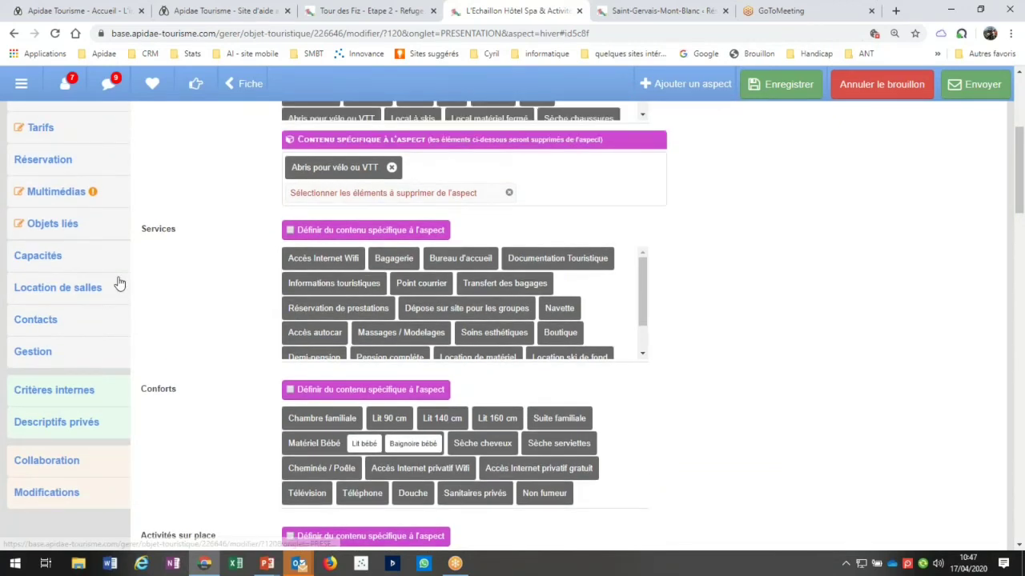
pyautogui.scroll(2, 66, 256)
# Step: Open the Ouverture section and compare the standard opening periods with the aspect-specific one
pyautogui.click(65, 256)
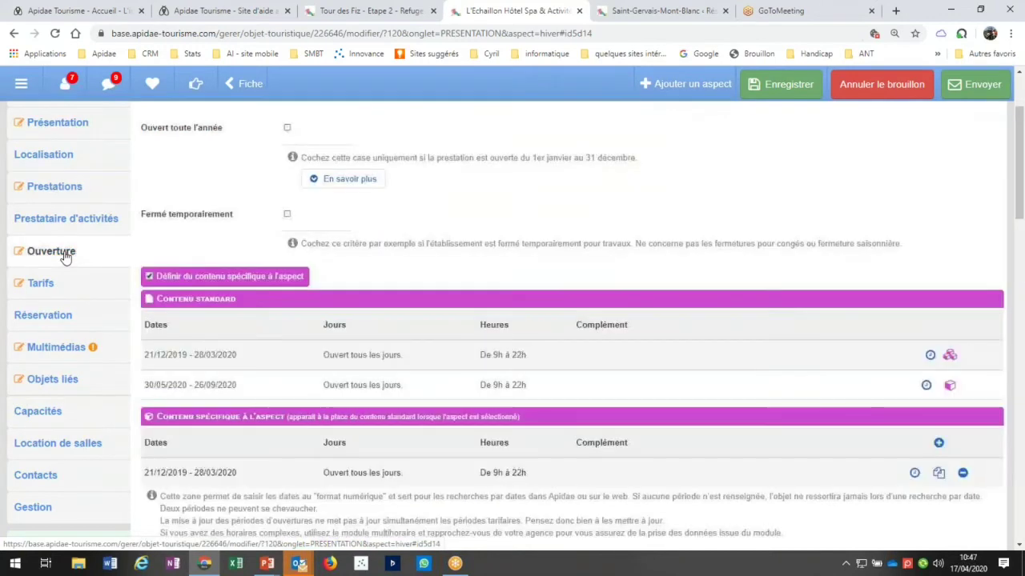
pyautogui.scroll(2, 424, 316)
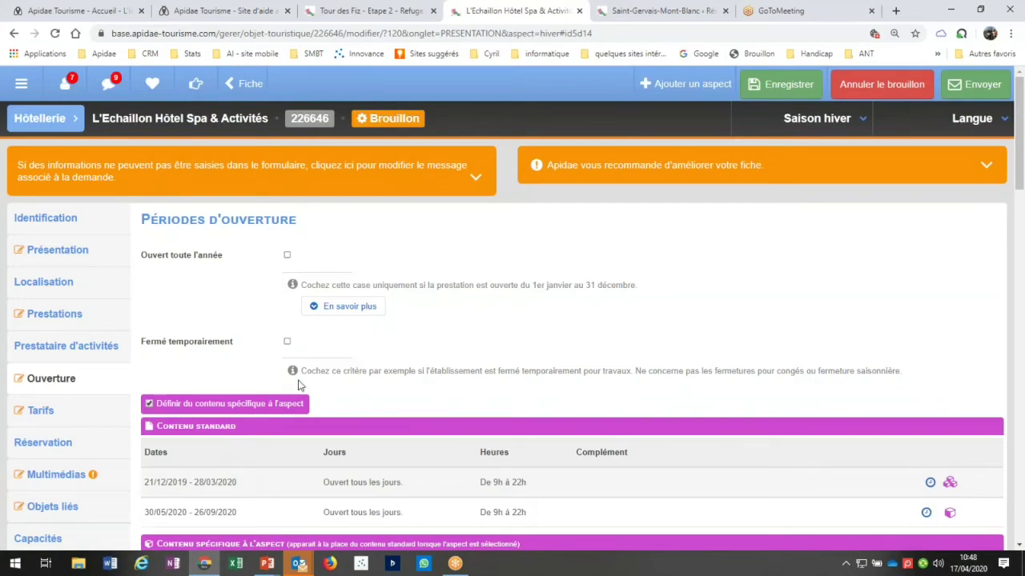
pyautogui.scroll(-1, 298, 385)
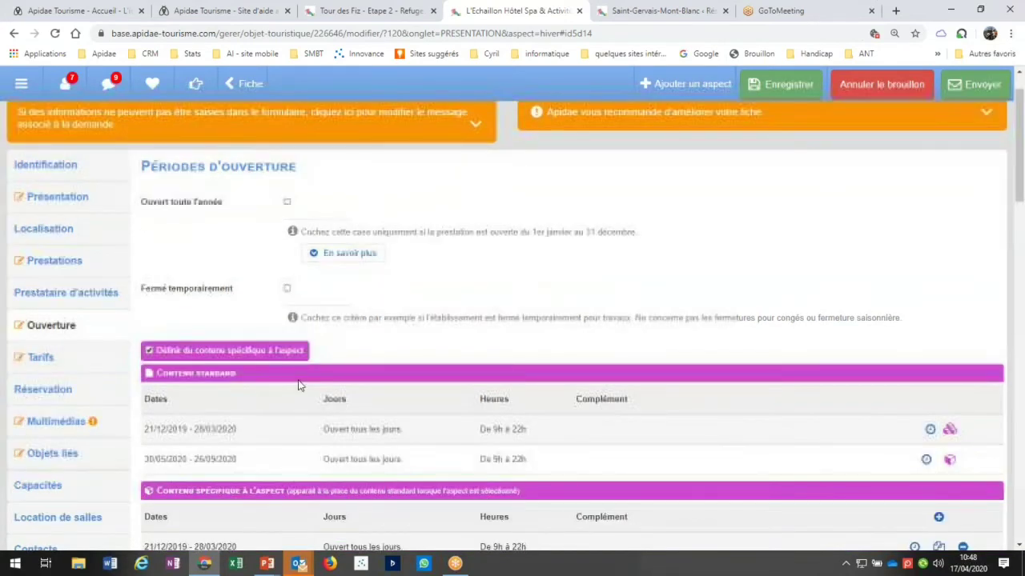
pyautogui.scroll(-1, 298, 385)
# Step: Review the illustrations in the Multimédias section again, and return to the Objets liés section
pyautogui.click(58, 349)
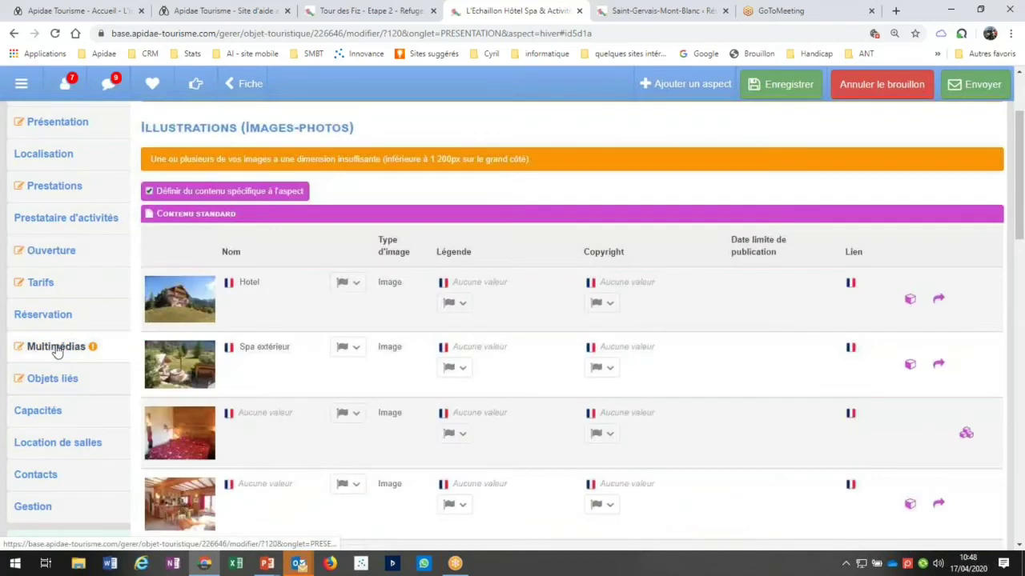
pyautogui.scroll(2, 208, 400)
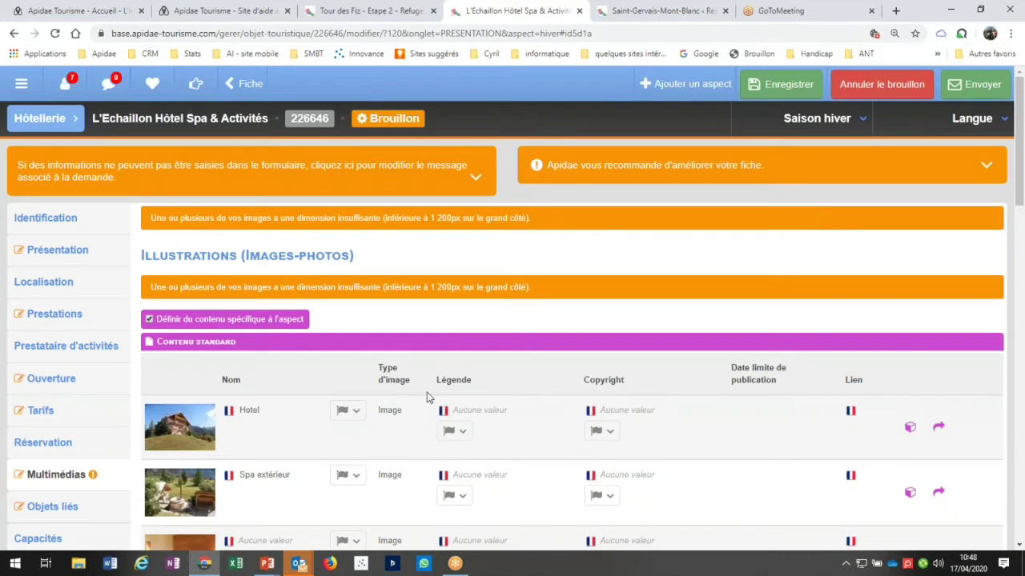
pyautogui.scroll(-1, 426, 392)
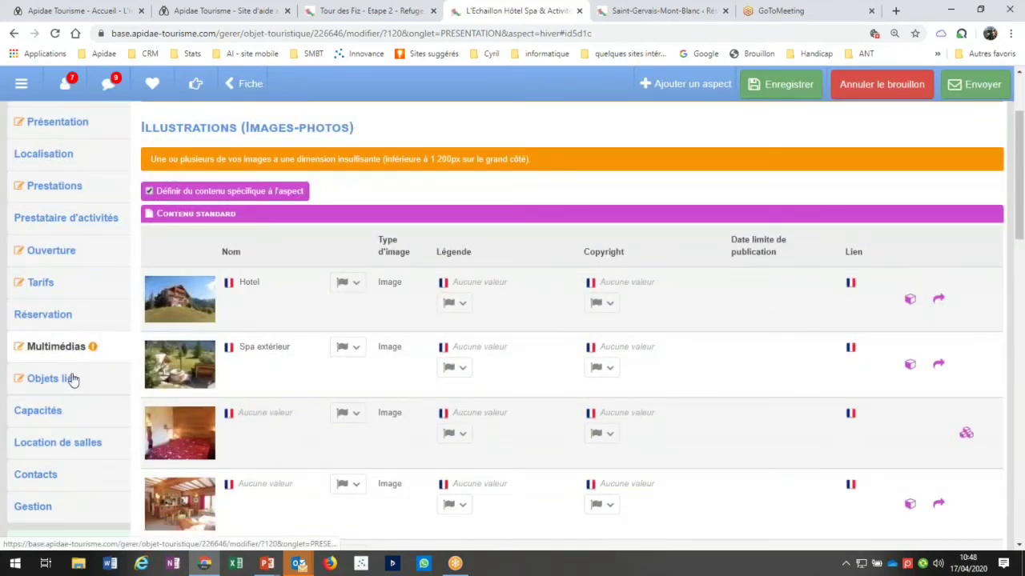
pyautogui.click(72, 380)
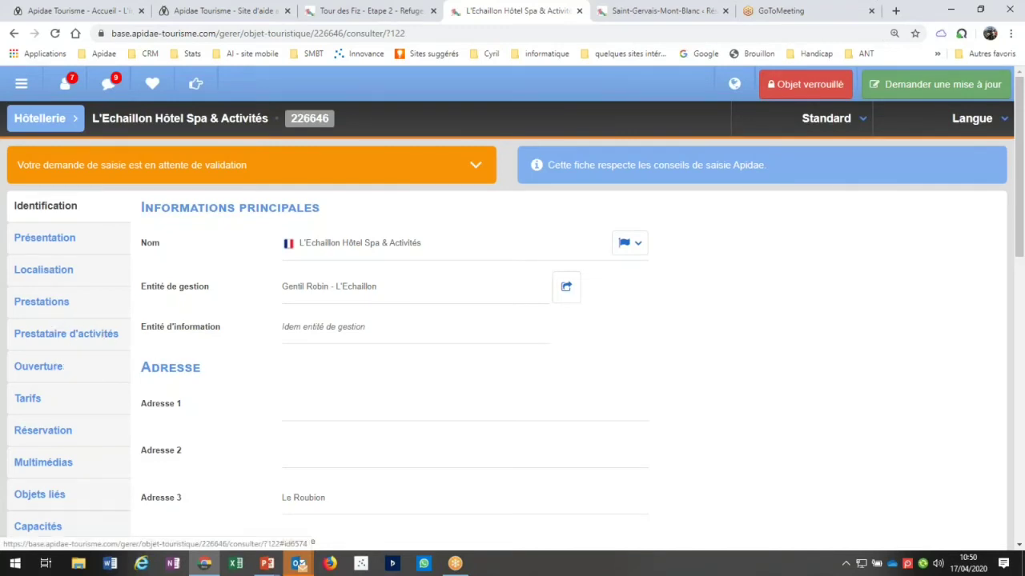
# Step: Open the hotel's Prestations section and review its equipment, services, animal policy and adapted tourism (Tourisme adapté) criteria
pyautogui.click(68, 308)
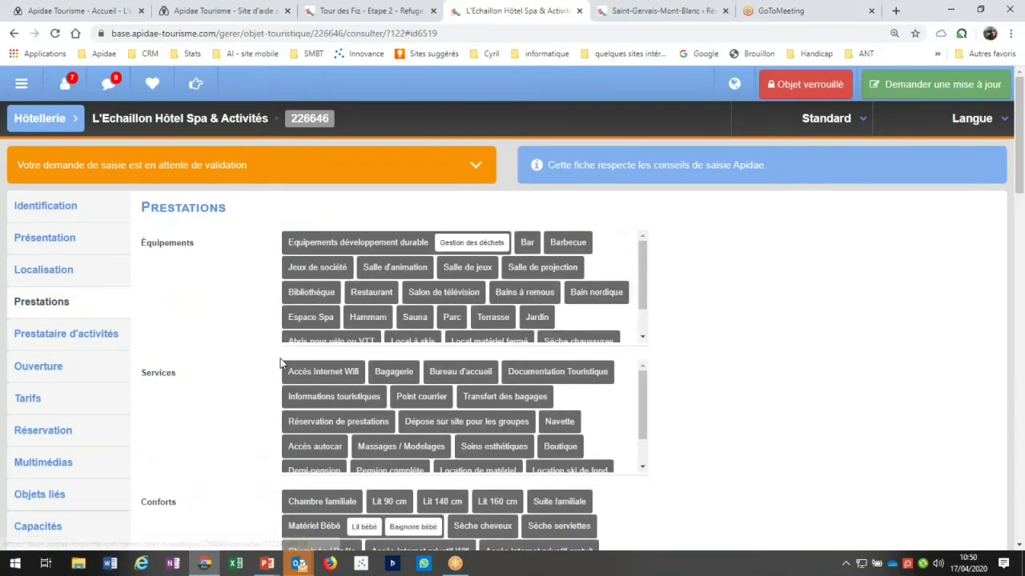
pyautogui.scroll(-3, 280, 364)
pyautogui.scroll(-7, 280, 364)
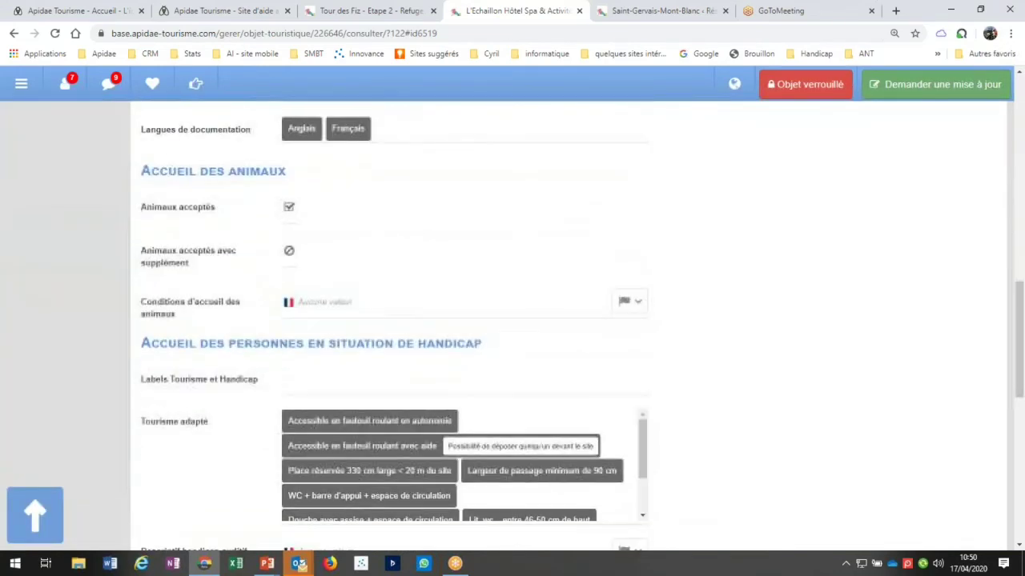
pyautogui.scroll(-3, 384, 320)
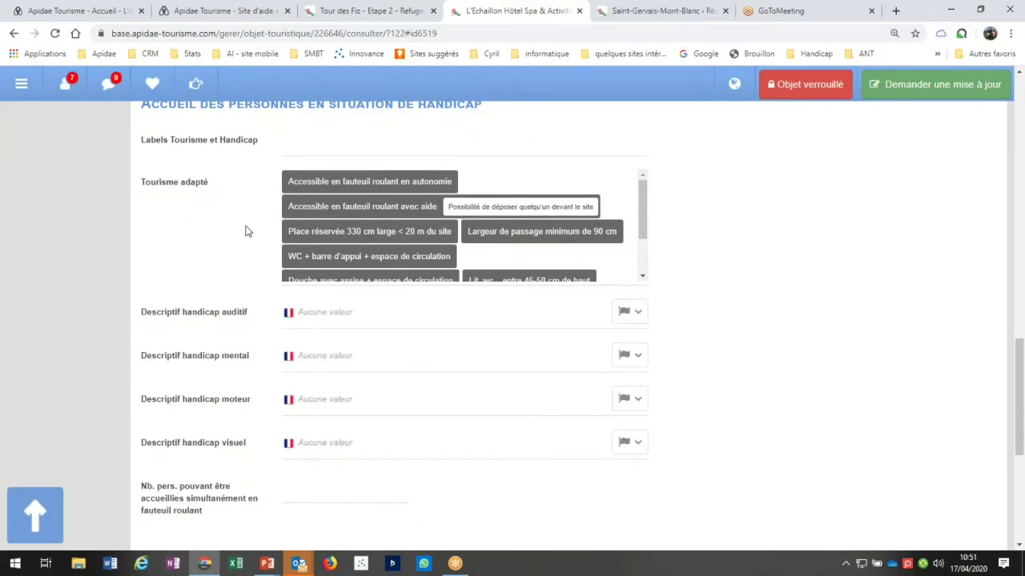
pyautogui.scroll(5, 246, 231)
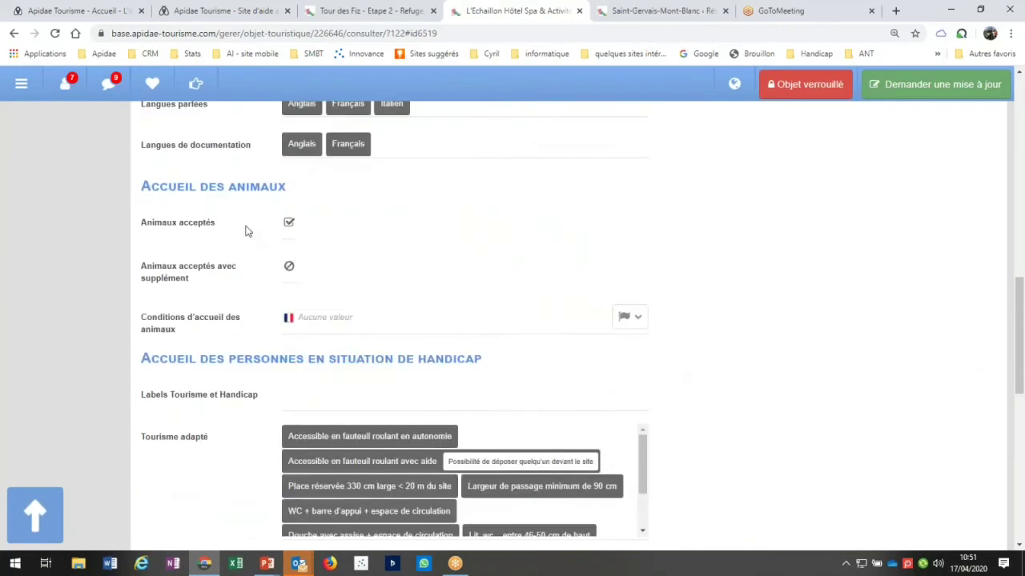
pyautogui.scroll(5, 245, 231)
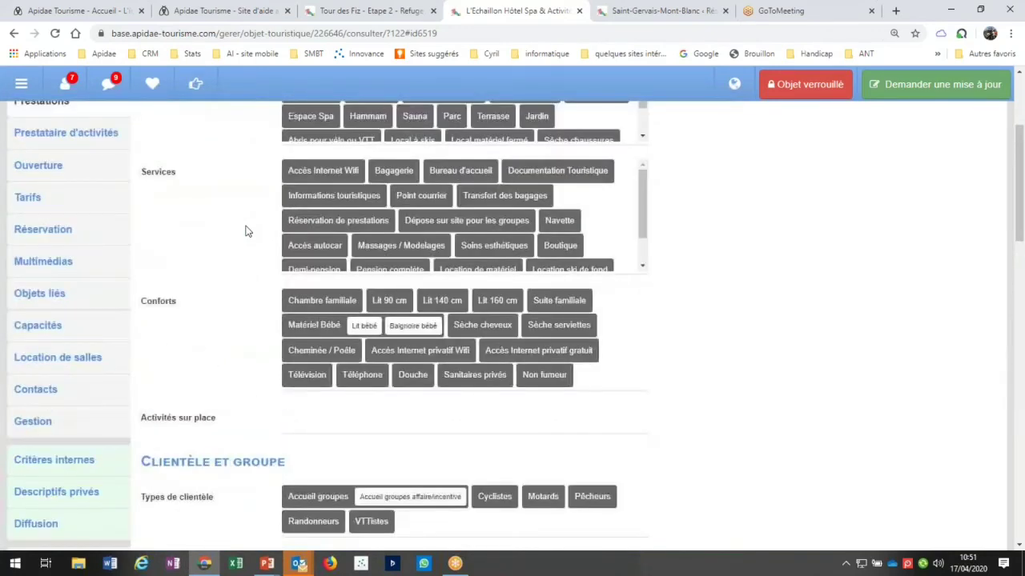
pyautogui.scroll(3, 246, 232)
# Step: Open the Présentation section and review the short and detailed descriptions, highlighting the "Les chambres" passage
pyautogui.click(70, 237)
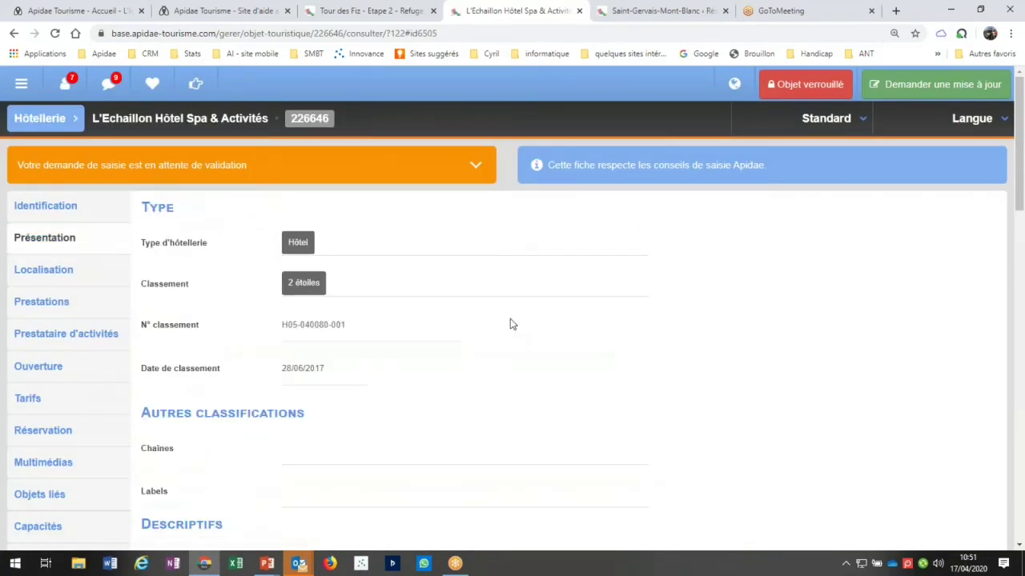
pyautogui.scroll(-6, 512, 323)
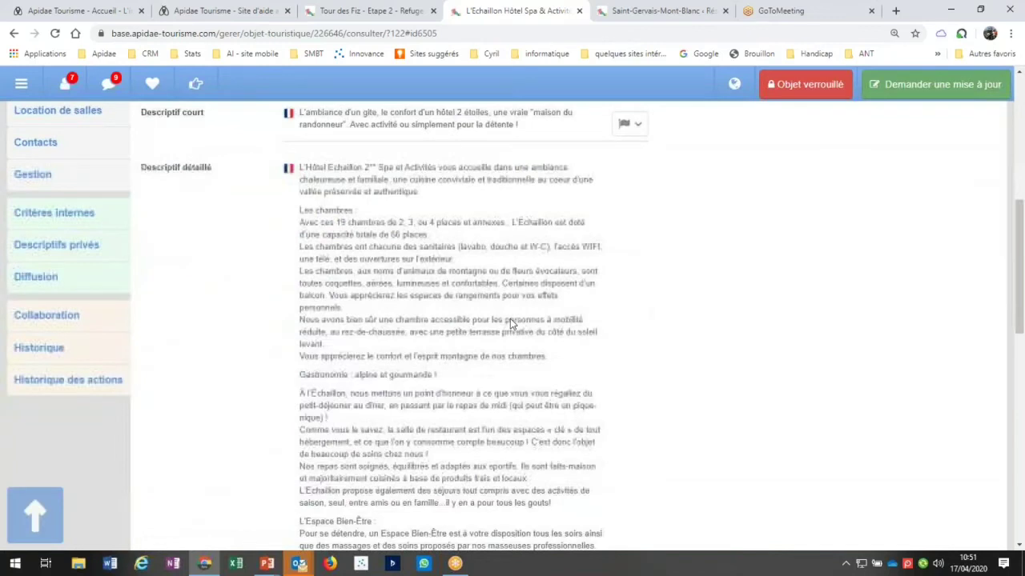
pyautogui.scroll(1, 357, 188)
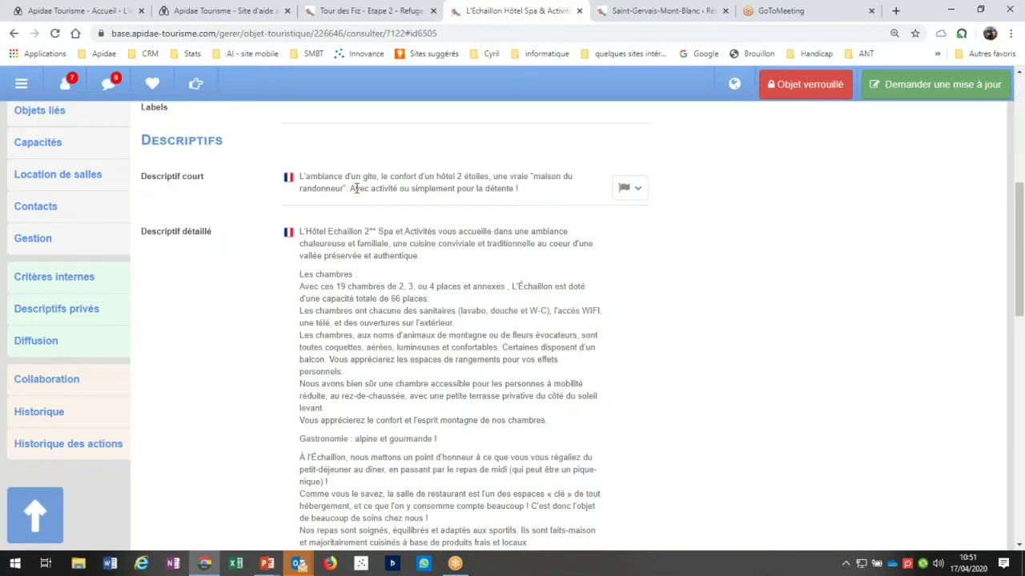
pyautogui.moveTo(304, 275); pyautogui.dragTo(344, 373)
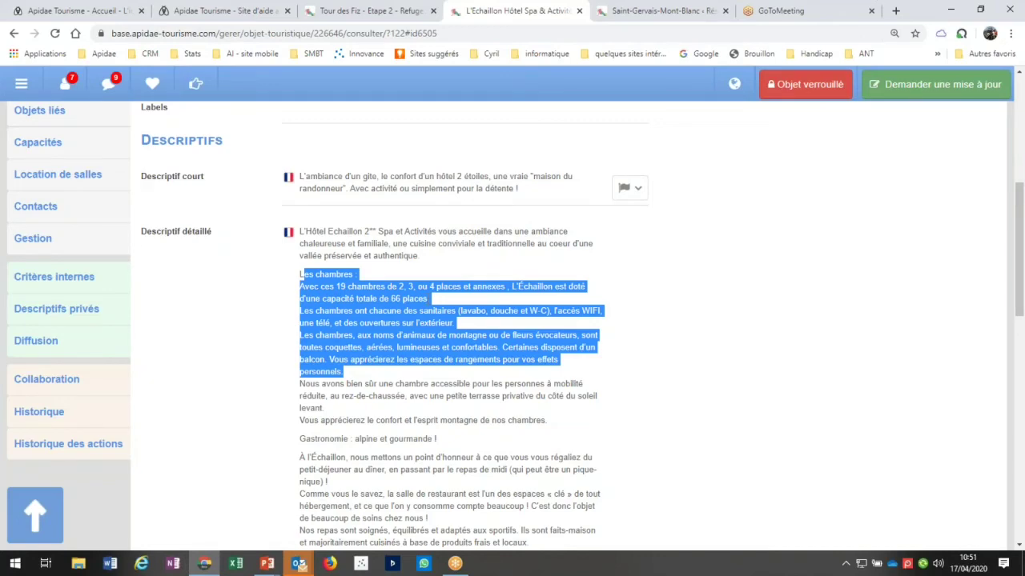
# Step: Open the Objets liés section and review the hotel's linked stays and wellness area
pyautogui.scroll(3, 61, 368)
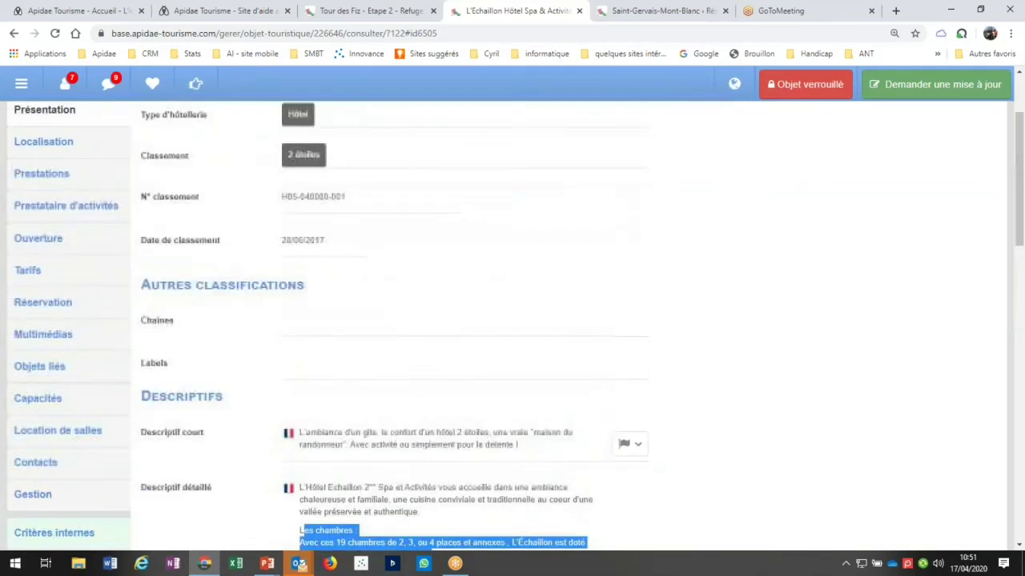
pyautogui.click(58, 369)
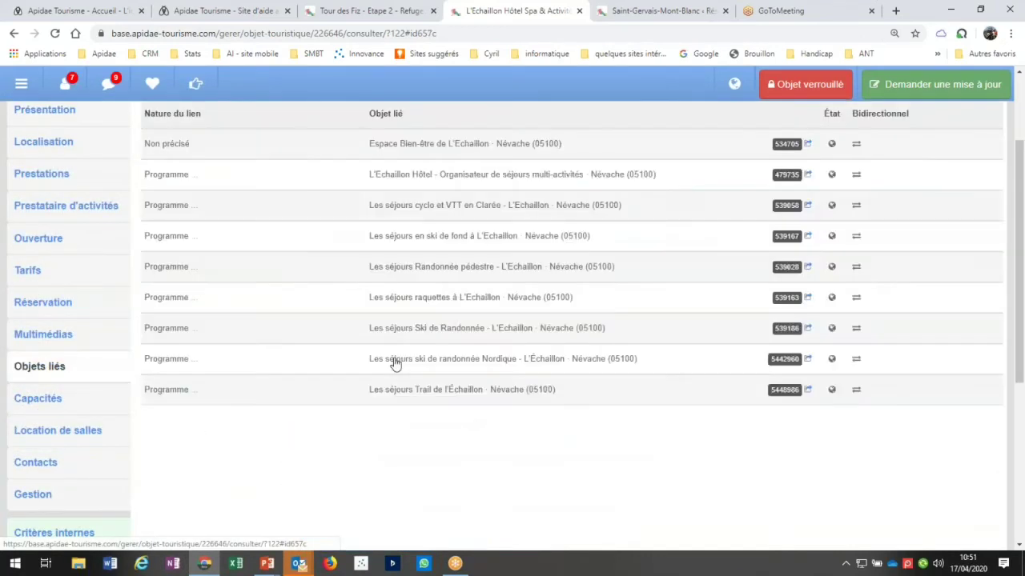
pyautogui.scroll(2, 394, 363)
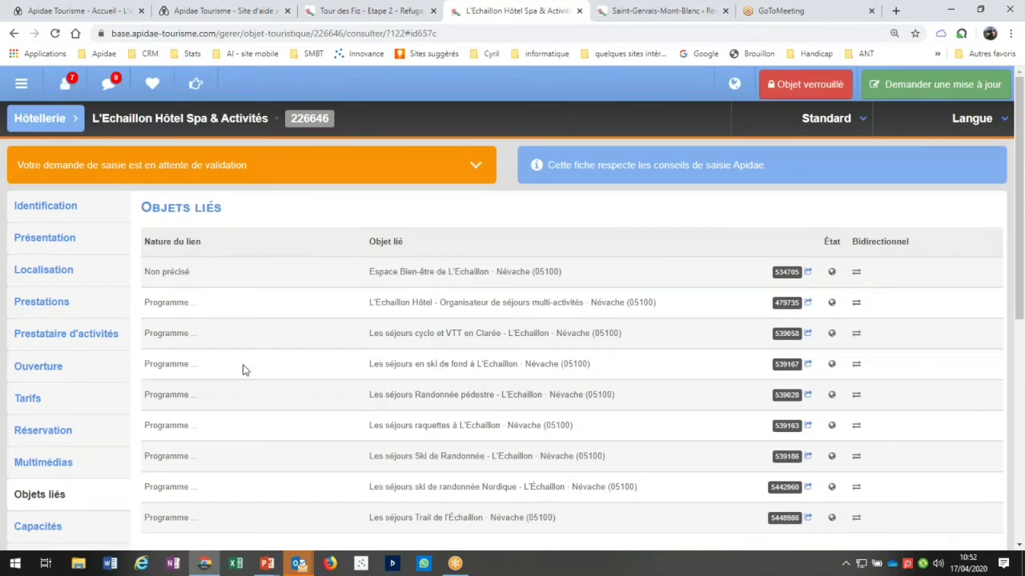
# Step: Go back to the Prestations section and examine the client types, reception languages, animal policy, disability access fields and comforts
pyautogui.click(63, 306)
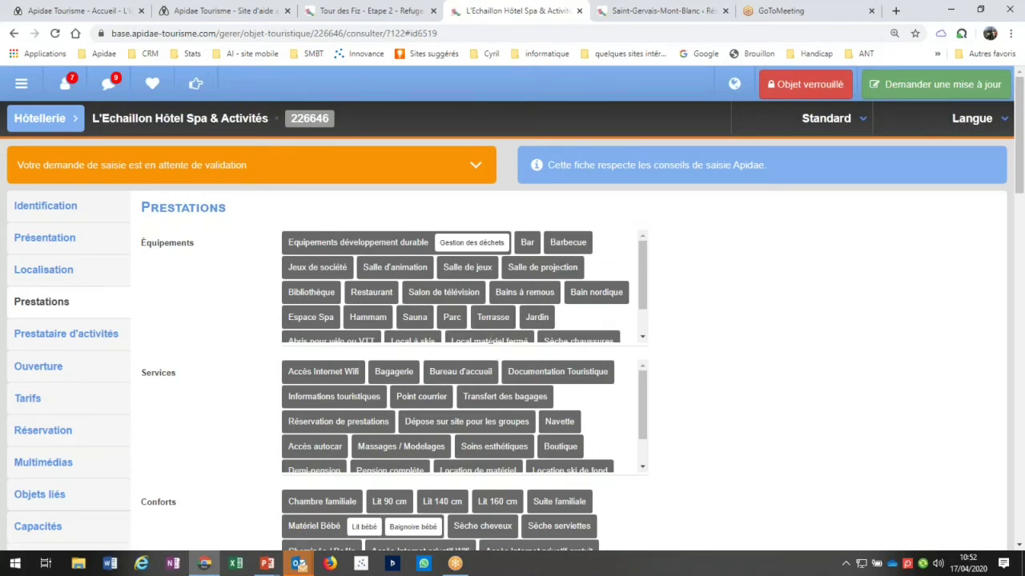
pyautogui.scroll(-1, 424, 308)
pyautogui.scroll(-8, 715, 364)
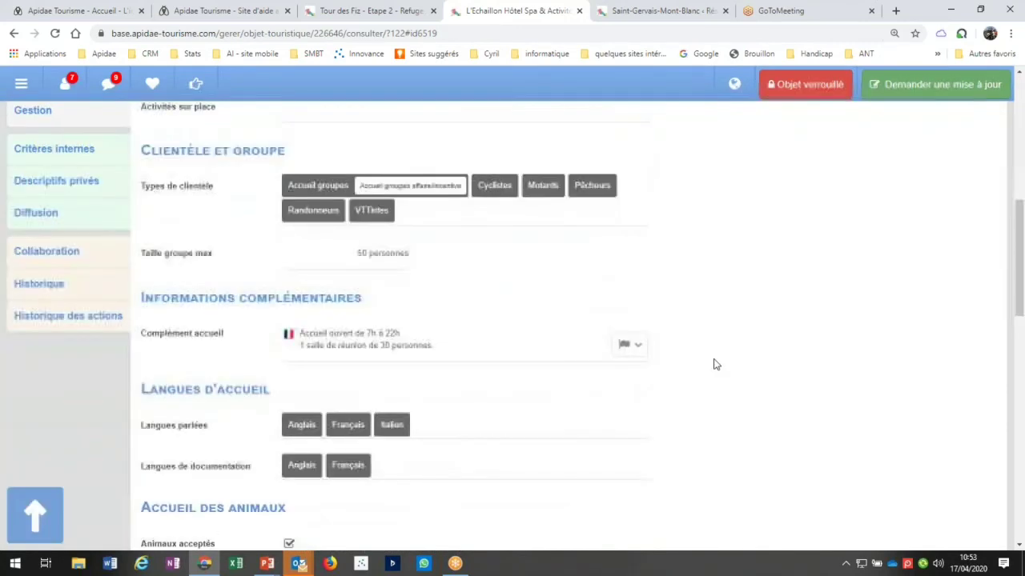
pyautogui.scroll(-7, 714, 364)
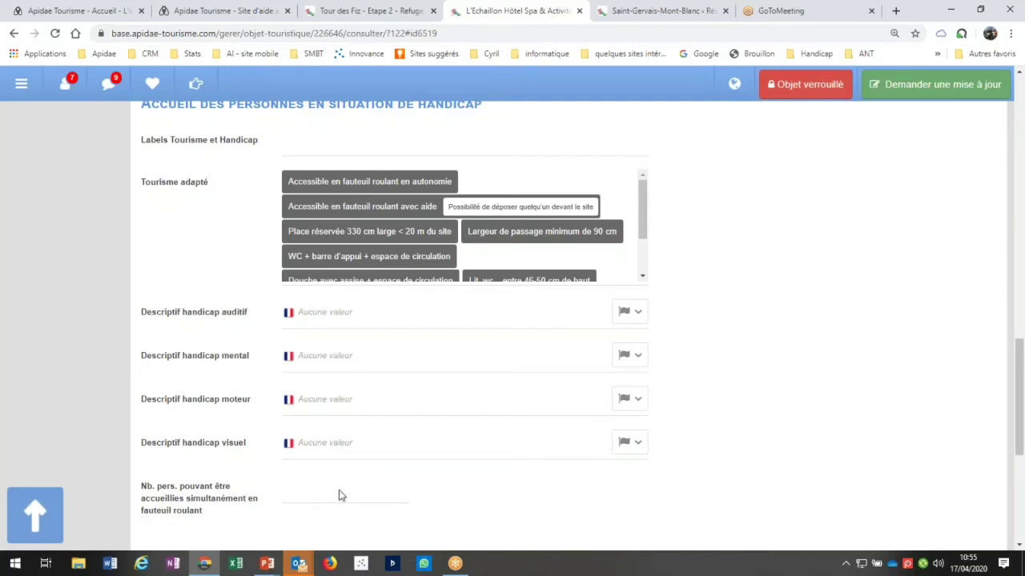
pyautogui.scroll(6, 339, 495)
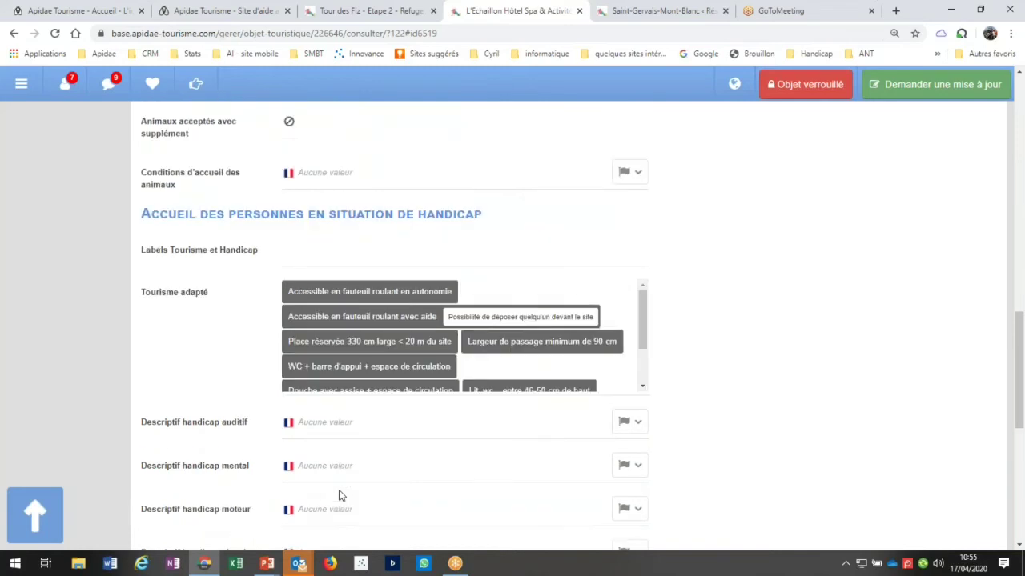
pyautogui.scroll(1, 338, 496)
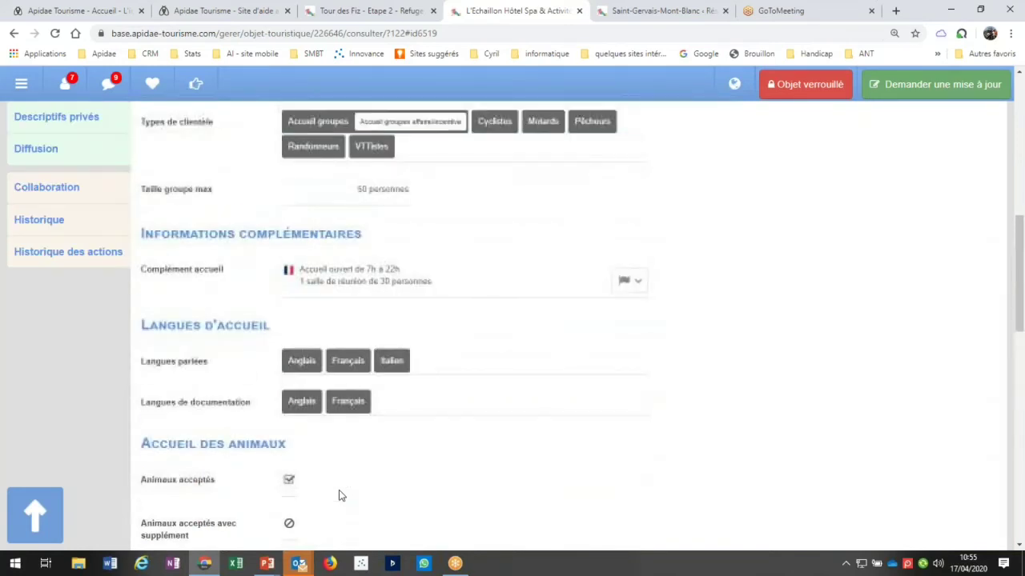
pyautogui.scroll(3, 338, 496)
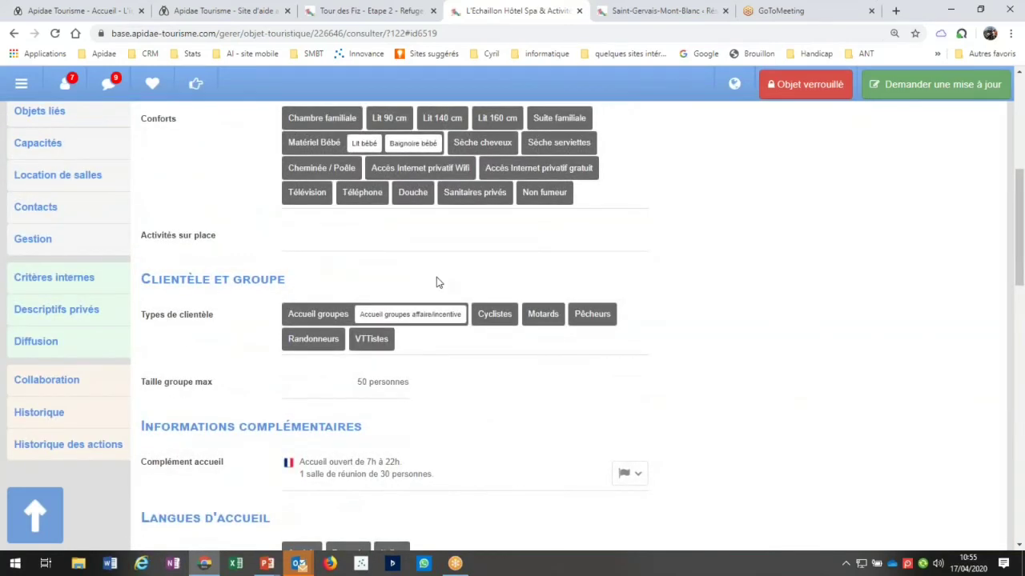
pyautogui.scroll(1, 436, 282)
pyautogui.scroll(2, 436, 281)
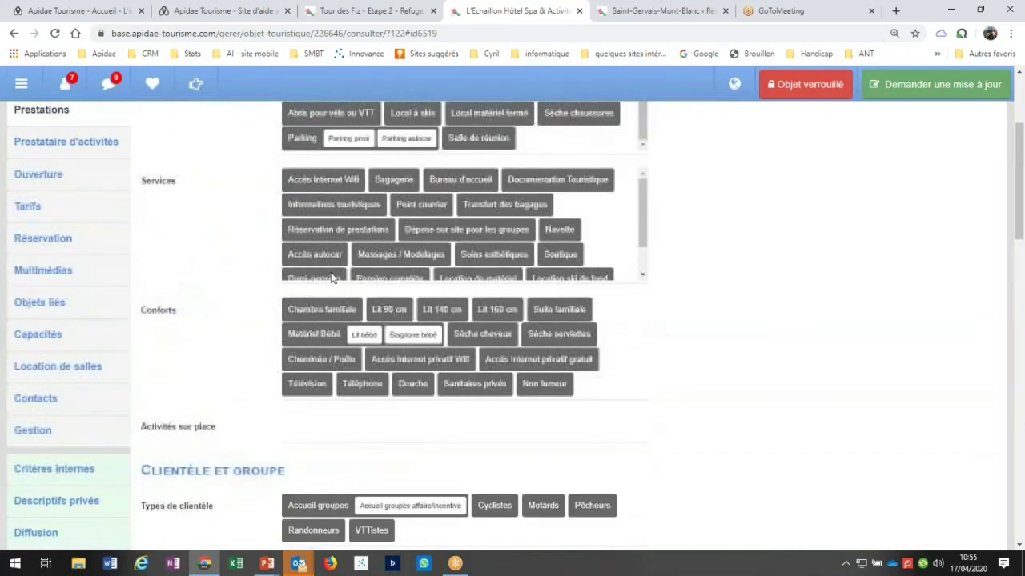
# Step: Open the Multimédias section and review the standard illustrations, the Saison hiver aspect notice and the multimedia list
pyautogui.click(44, 270)
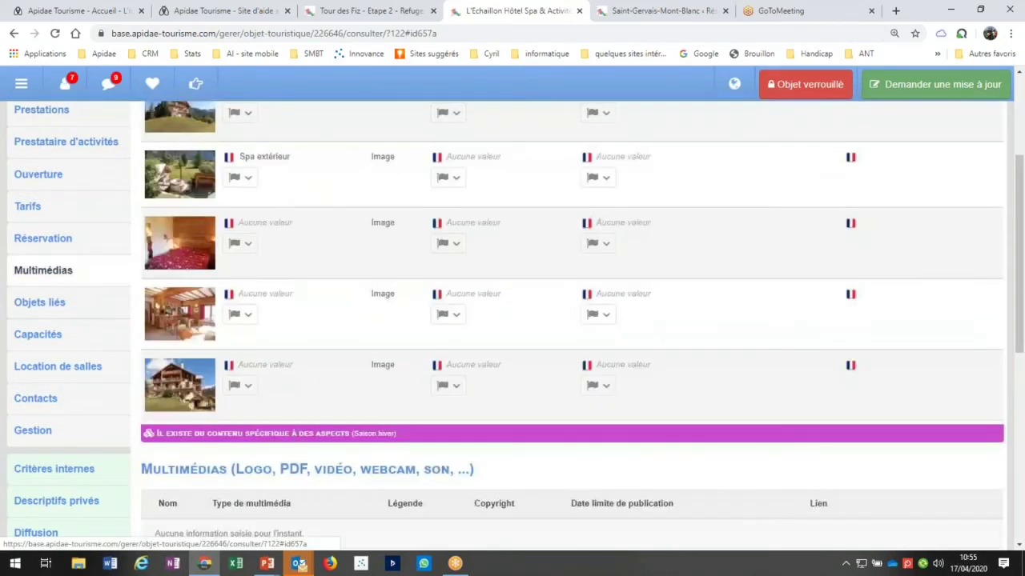
pyautogui.scroll(-1, 480, 304)
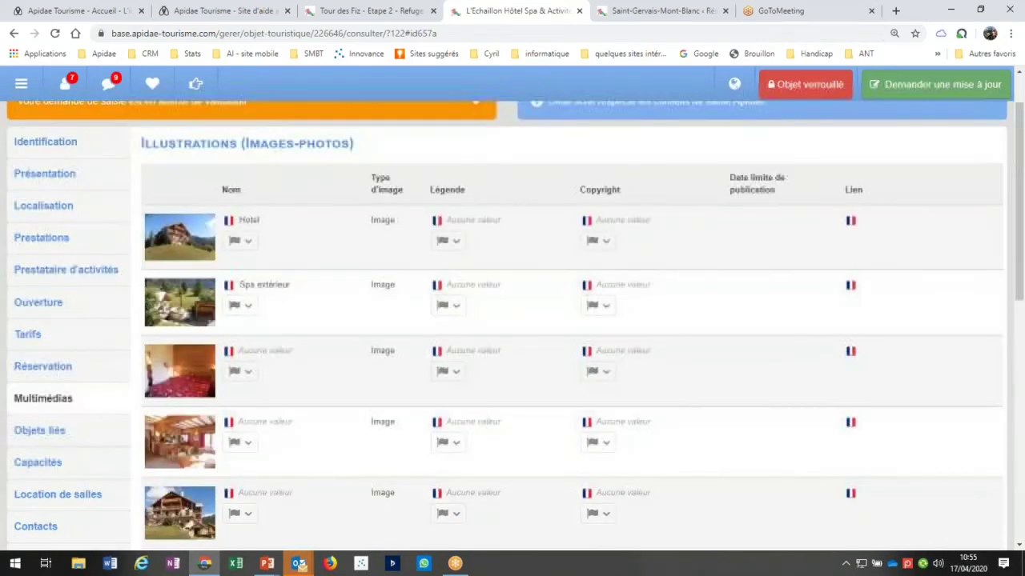
pyautogui.scroll(-4, 419, 331)
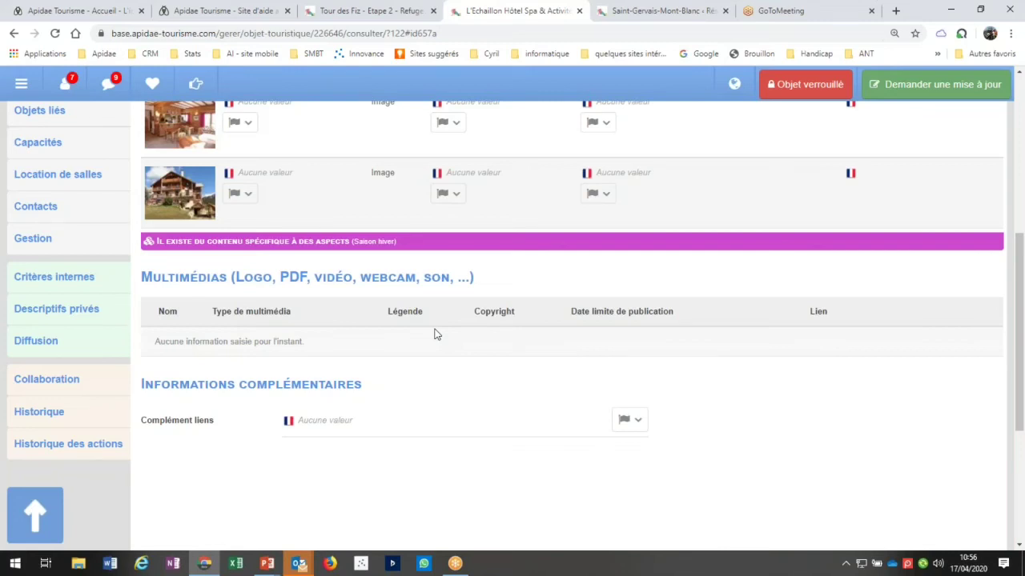
pyautogui.scroll(2, 201, 302)
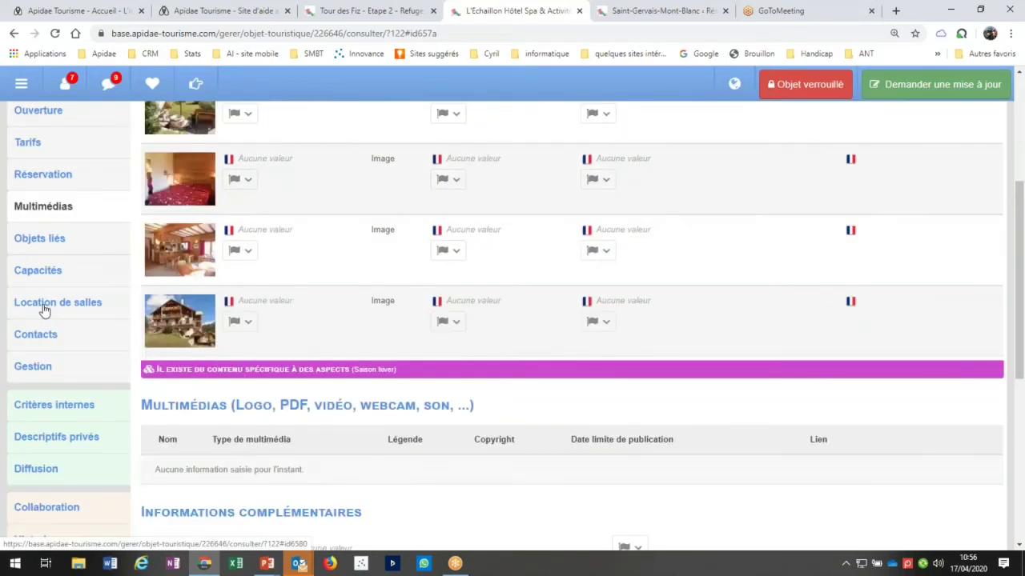
# Step: Open the Location de salles section and review the capacity, services and meeting room fields
pyautogui.click(66, 312)
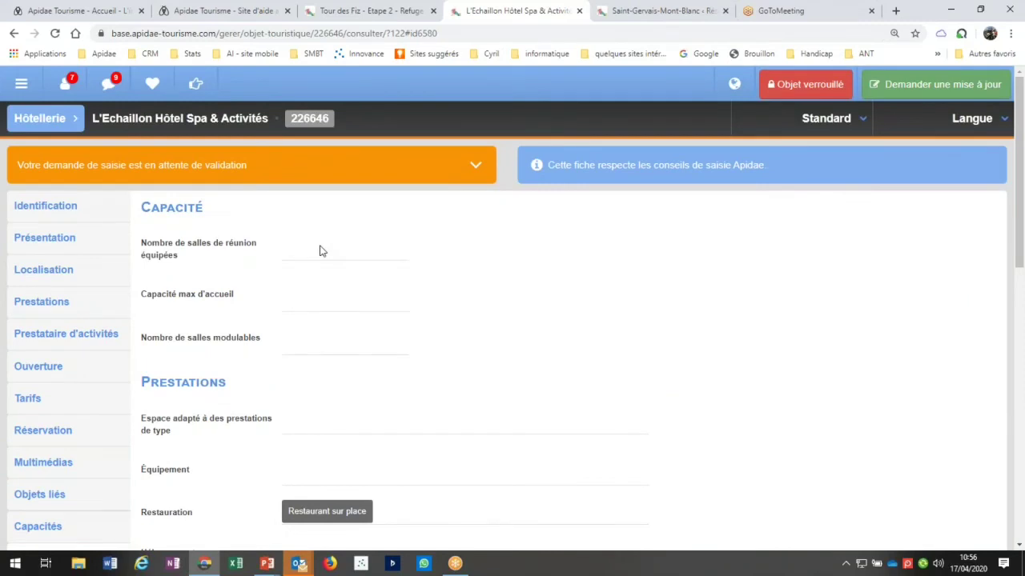
pyautogui.scroll(-1, 318, 248)
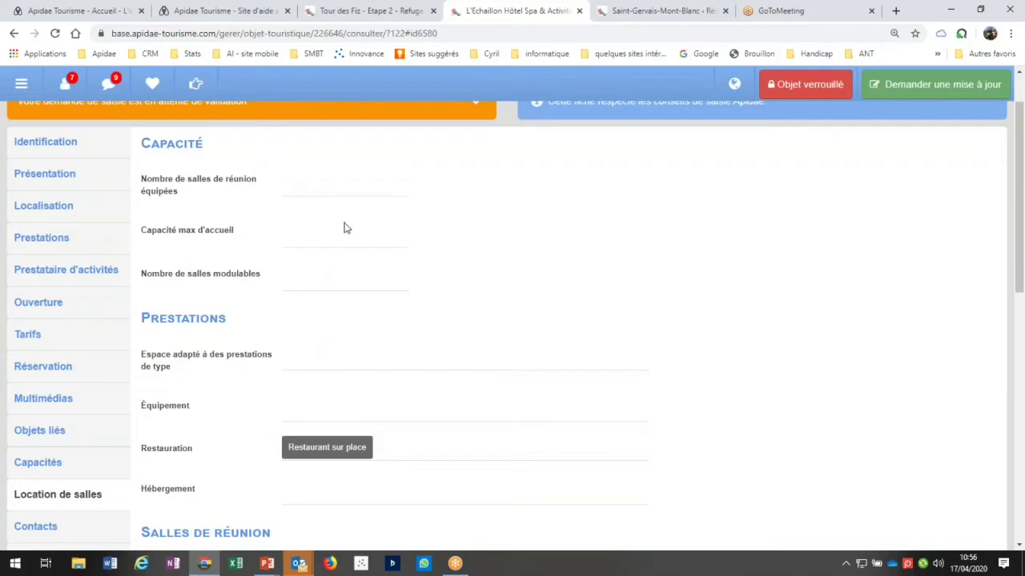
pyautogui.scroll(-3, 344, 228)
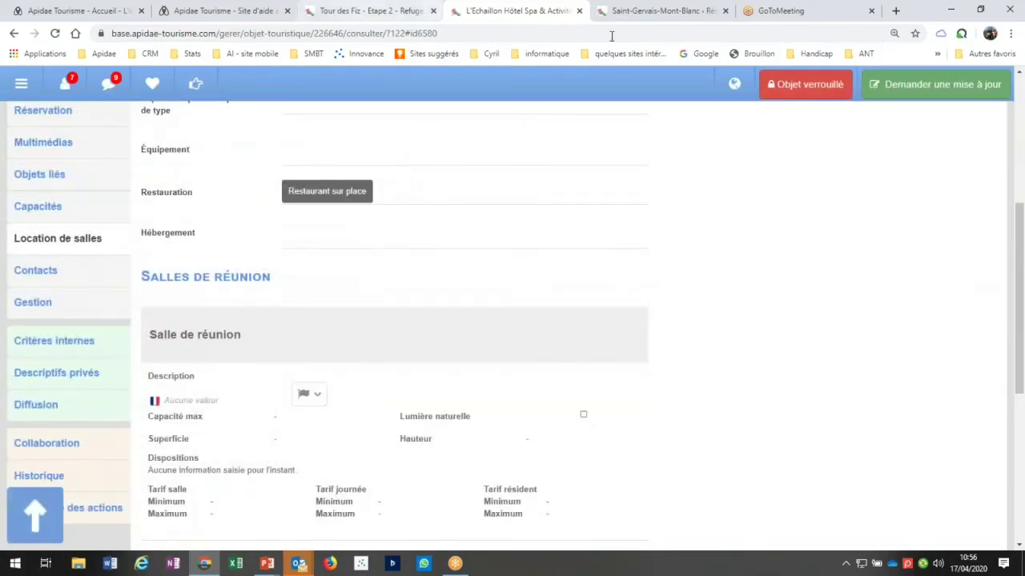
# Step: Switch to the Patinoire Pôle Sud record and review the capacity, equipment and meeting rooms in its room rental details
pyautogui.click(656, 10)
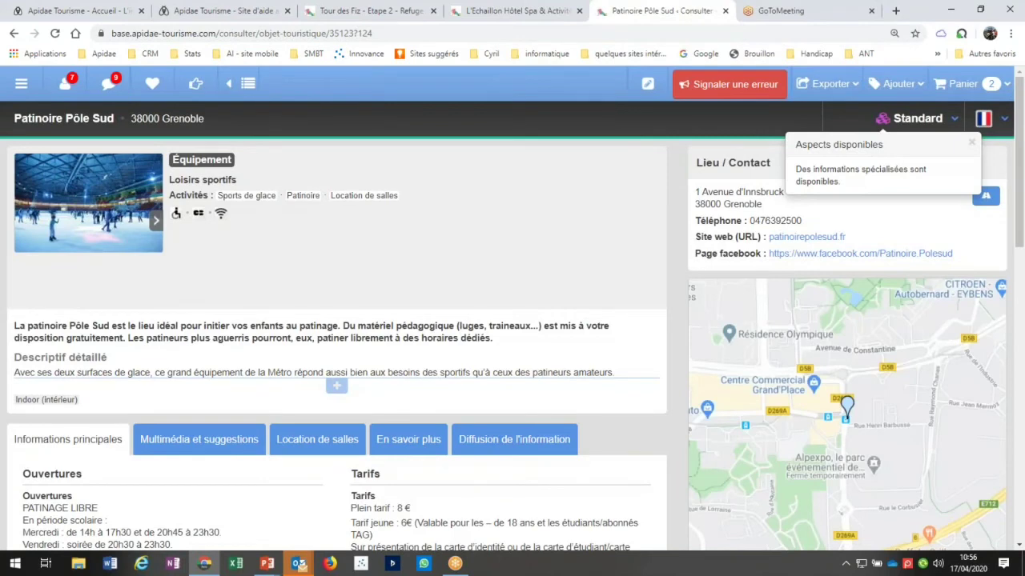
pyautogui.click(317, 440)
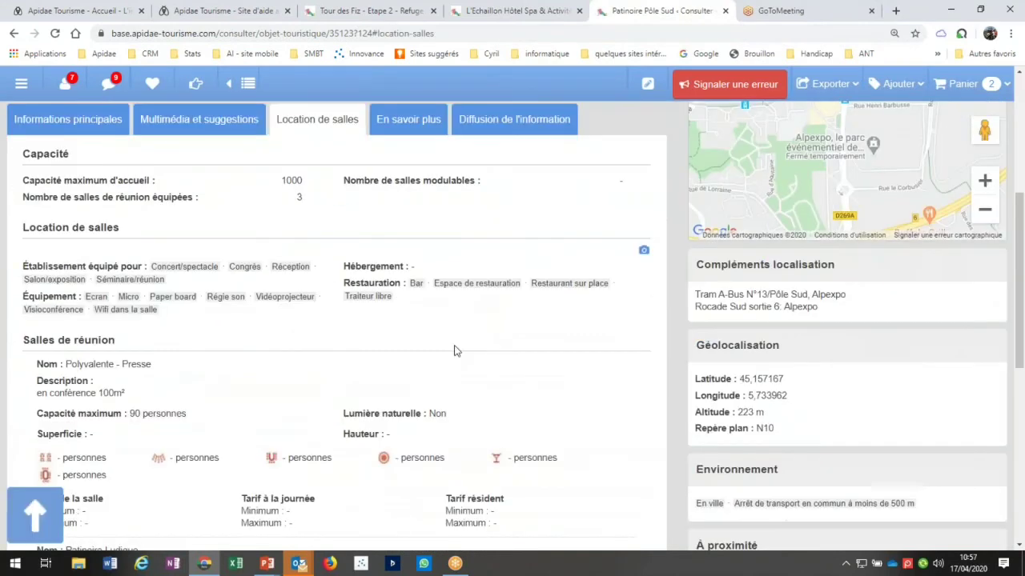
pyautogui.scroll(-2, 452, 350)
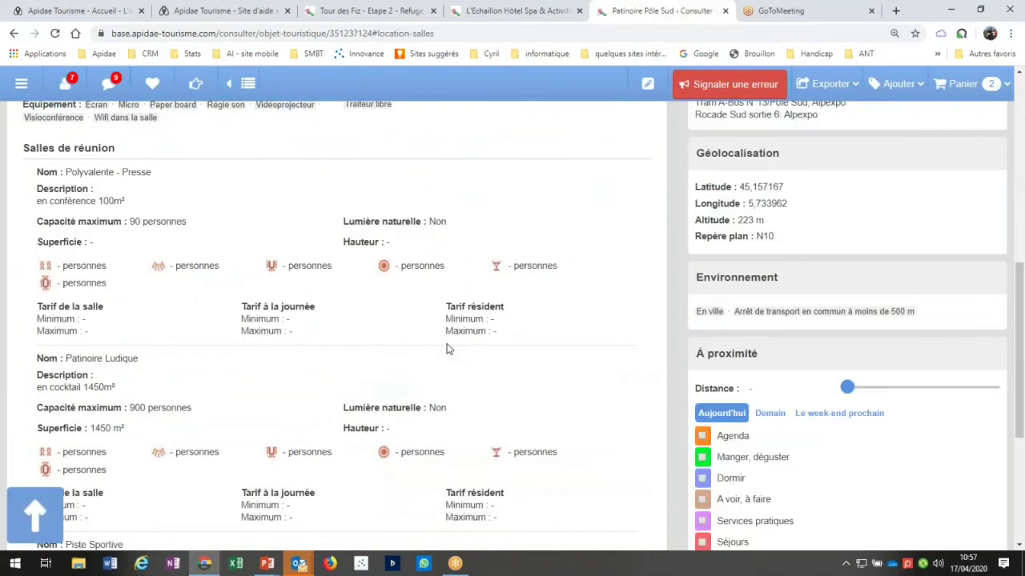
pyautogui.scroll(-1, 447, 349)
pyautogui.scroll(-2, 205, 443)
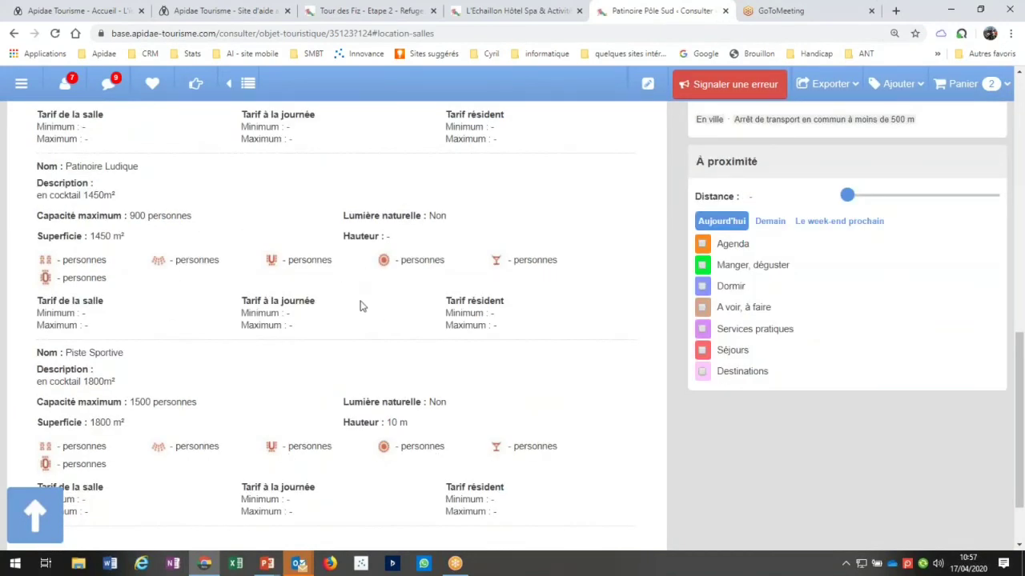
# Step: Expand the detailed description of the Patinoire Pôle Sud record
pyautogui.scroll(1, 361, 306)
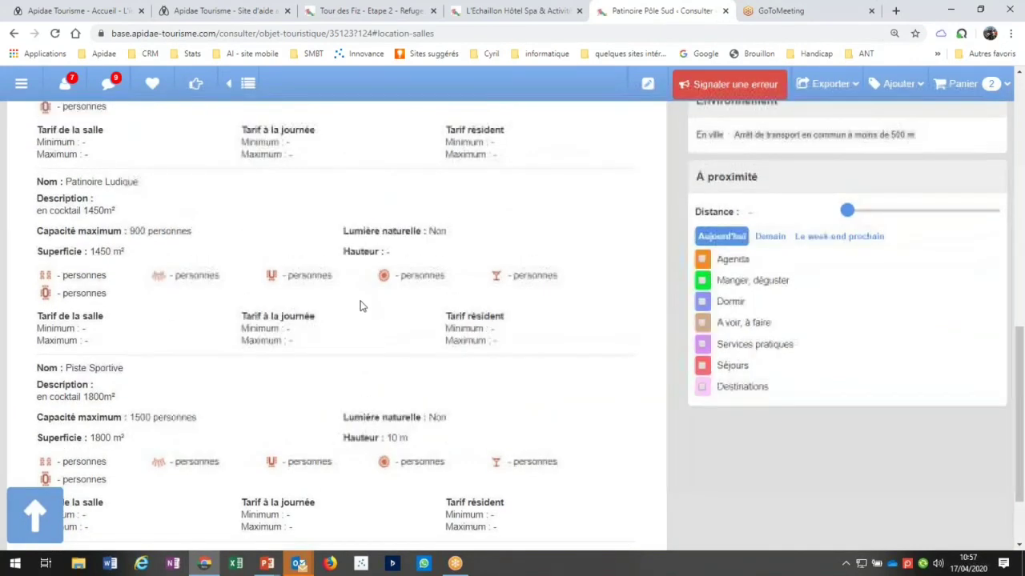
pyautogui.scroll(3, 360, 306)
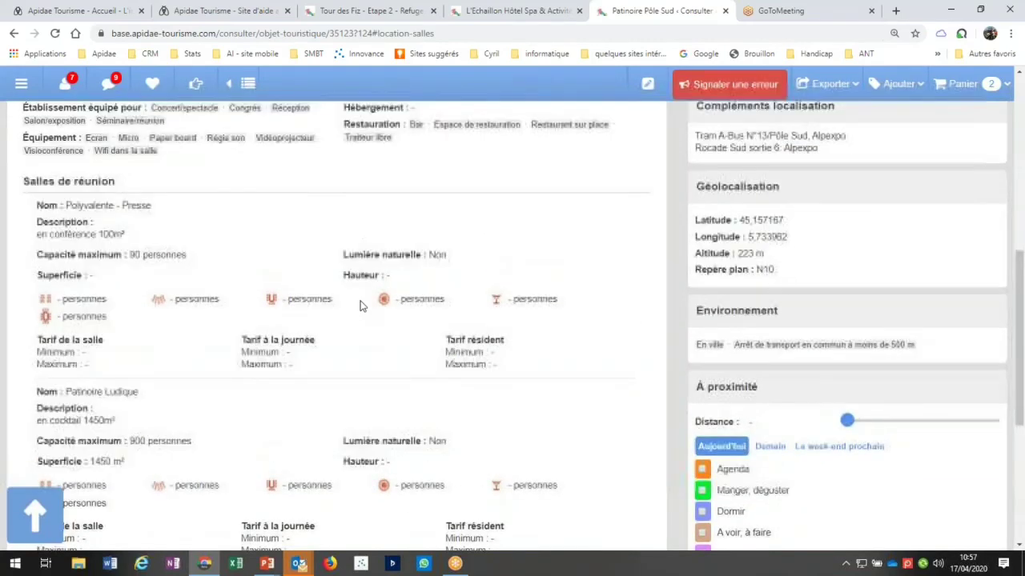
pyautogui.scroll(1, 360, 307)
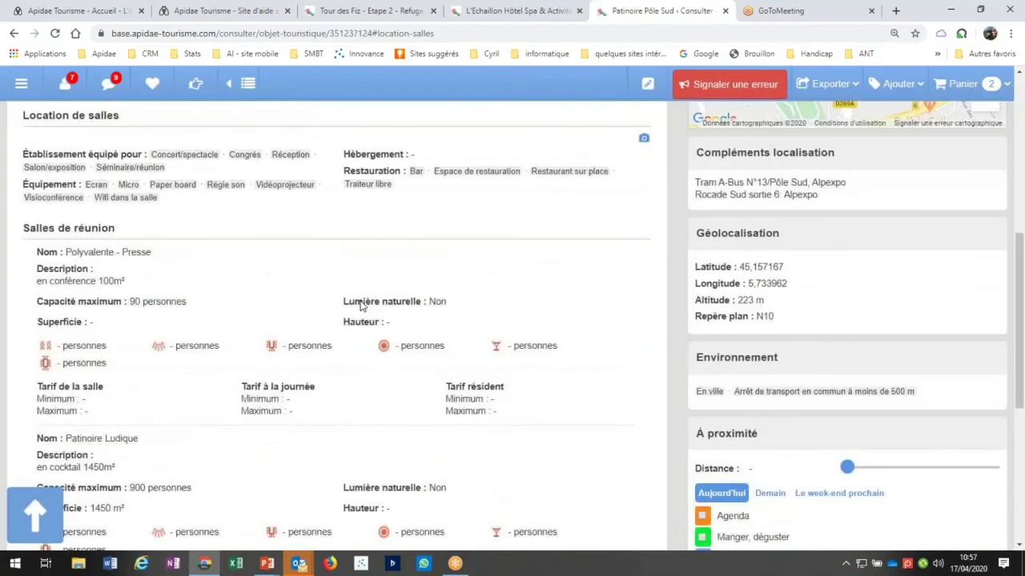
pyautogui.scroll(6, 360, 305)
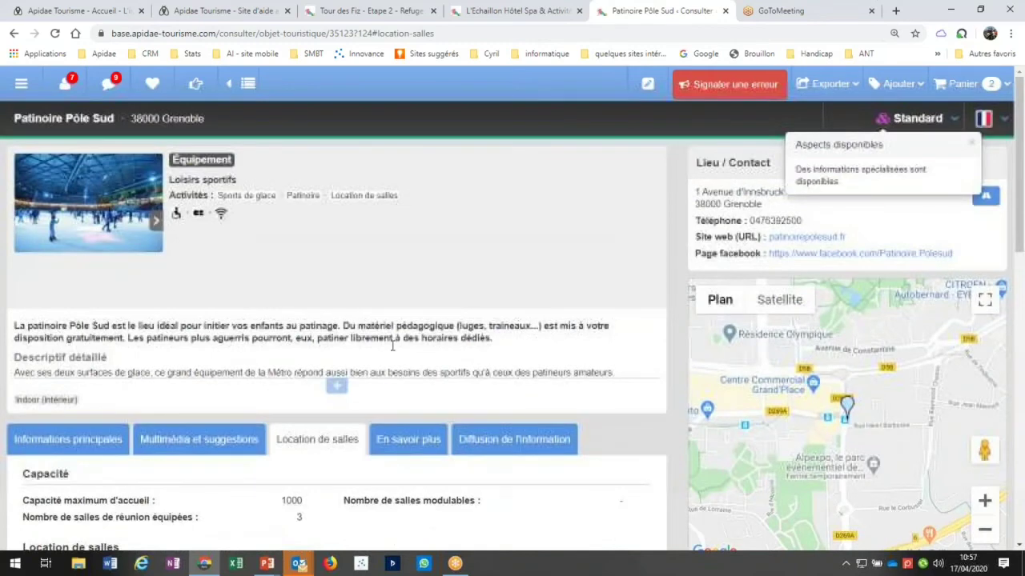
pyautogui.click(337, 389)
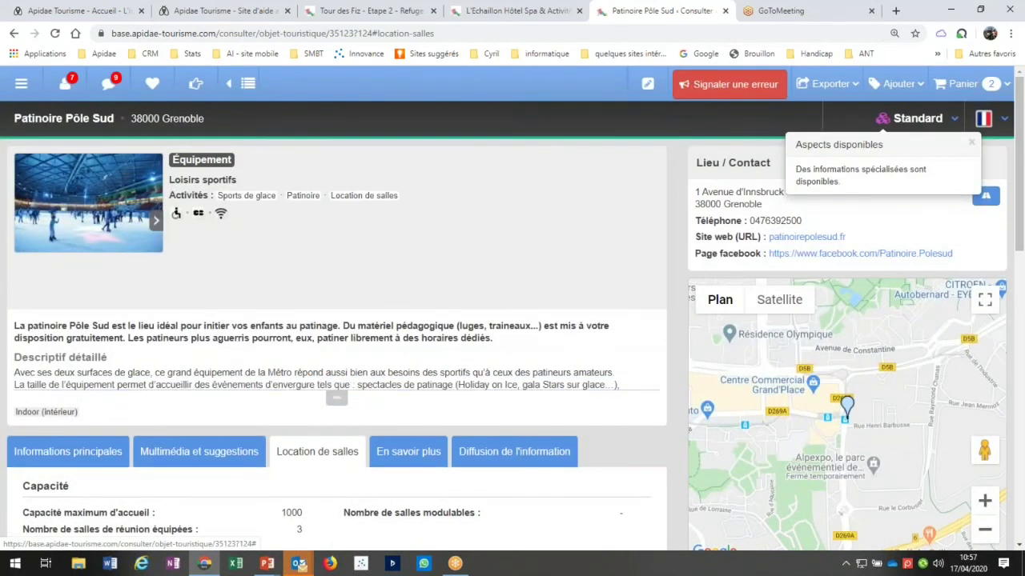
# Step: Display the Tourisme d'affaires aspect of the Patinoire Pôle Sud record and expand its detailed description
pyautogui.click(912, 118)
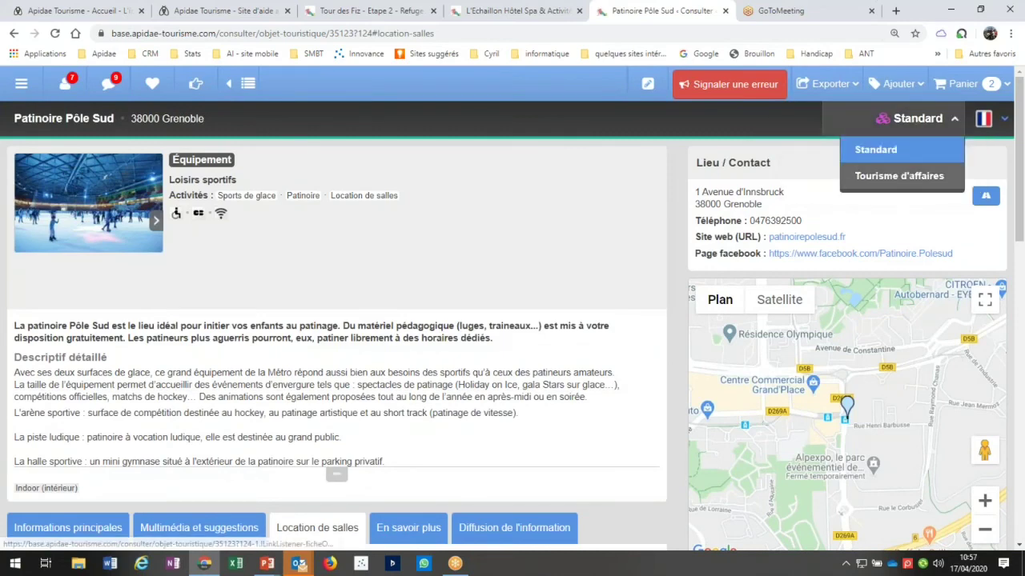
pyautogui.click(905, 174)
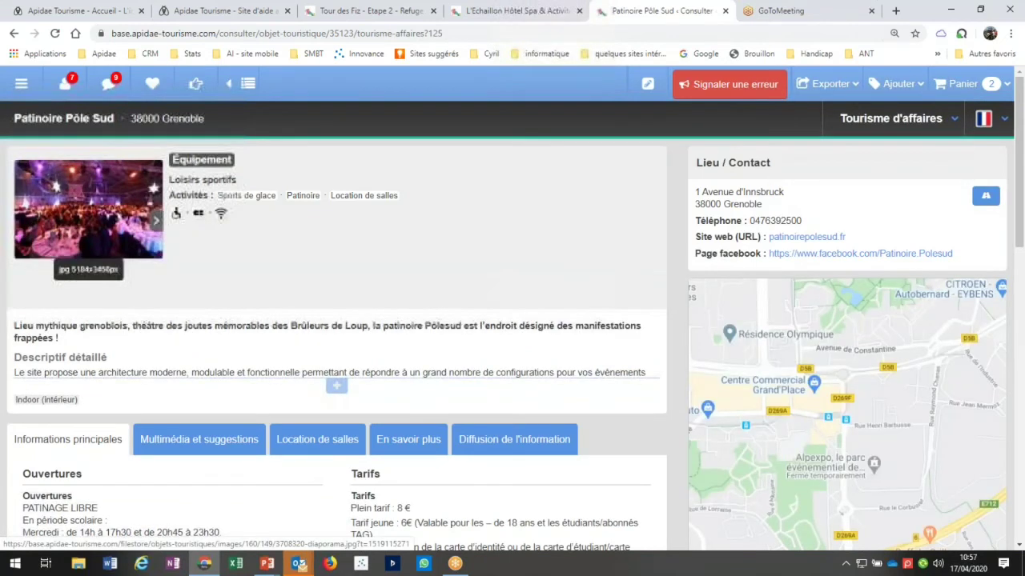
pyautogui.click(340, 392)
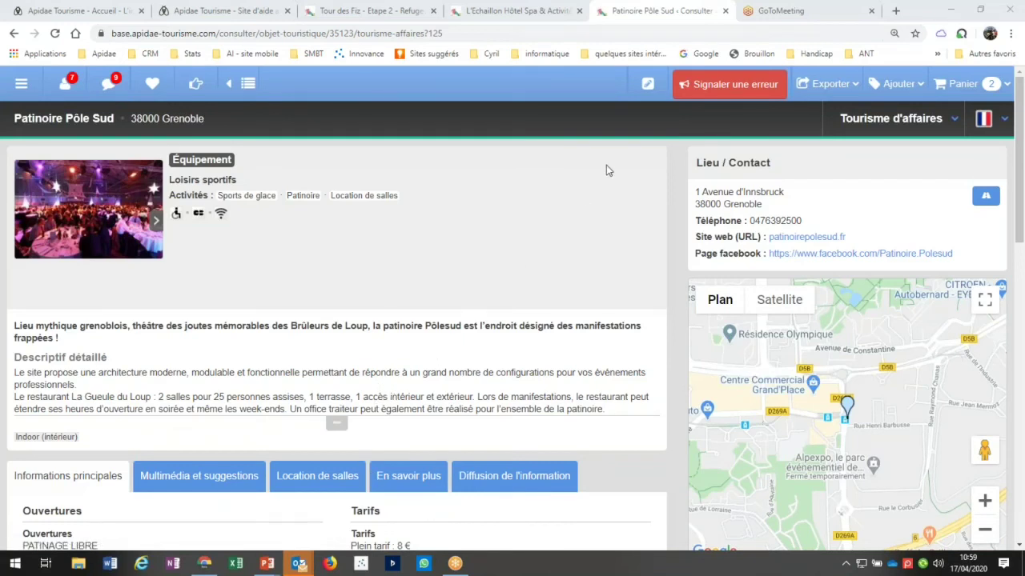
# Step: Open the Tourisme d'affaires aspect for editing and review the opening periods in its Ouverture section
pyautogui.click(648, 85)
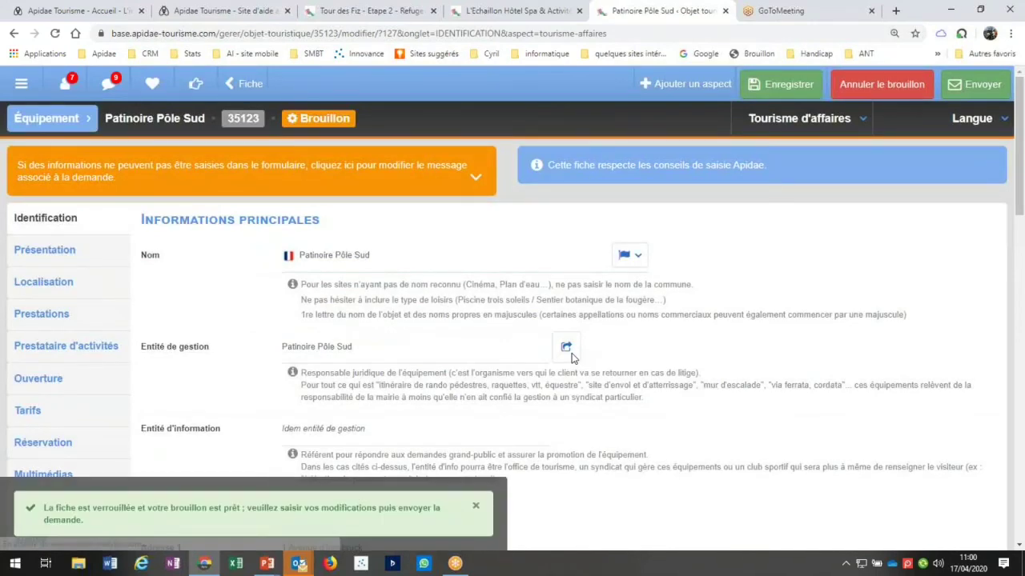
pyautogui.scroll(-2, 572, 358)
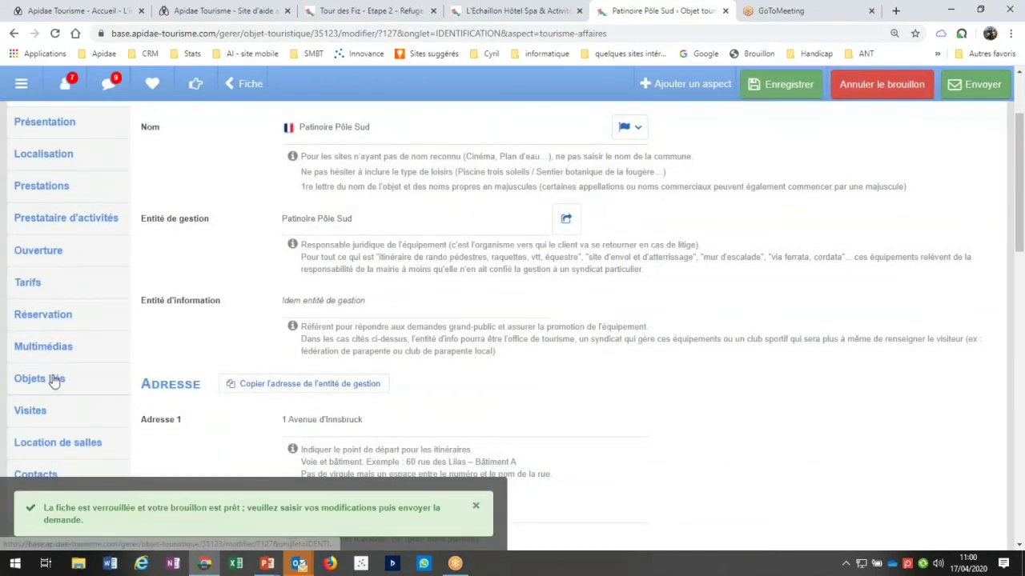
pyautogui.click(56, 254)
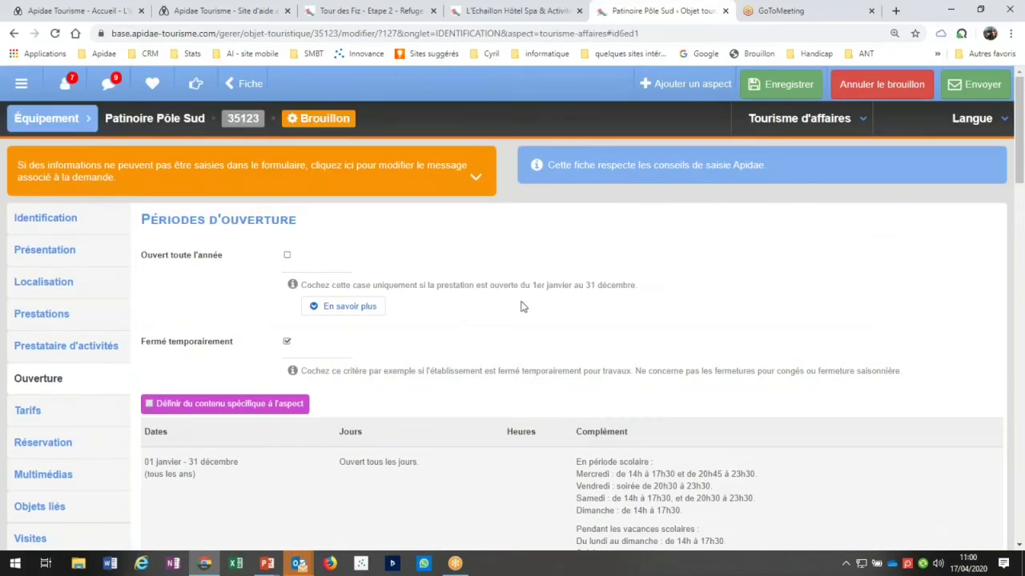
pyautogui.scroll(-2, 521, 307)
pyautogui.scroll(1, 594, 254)
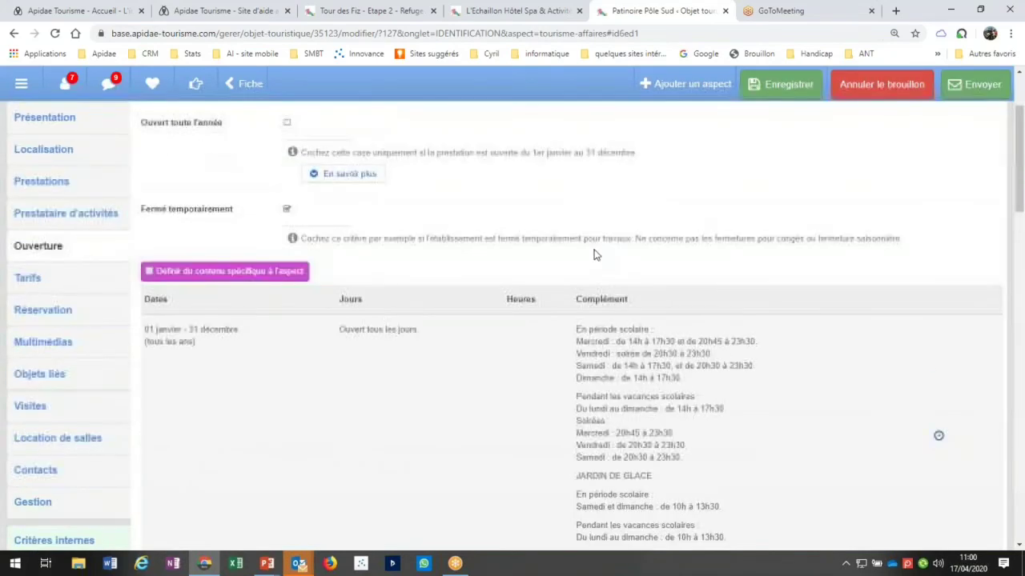
pyautogui.scroll(2, 594, 255)
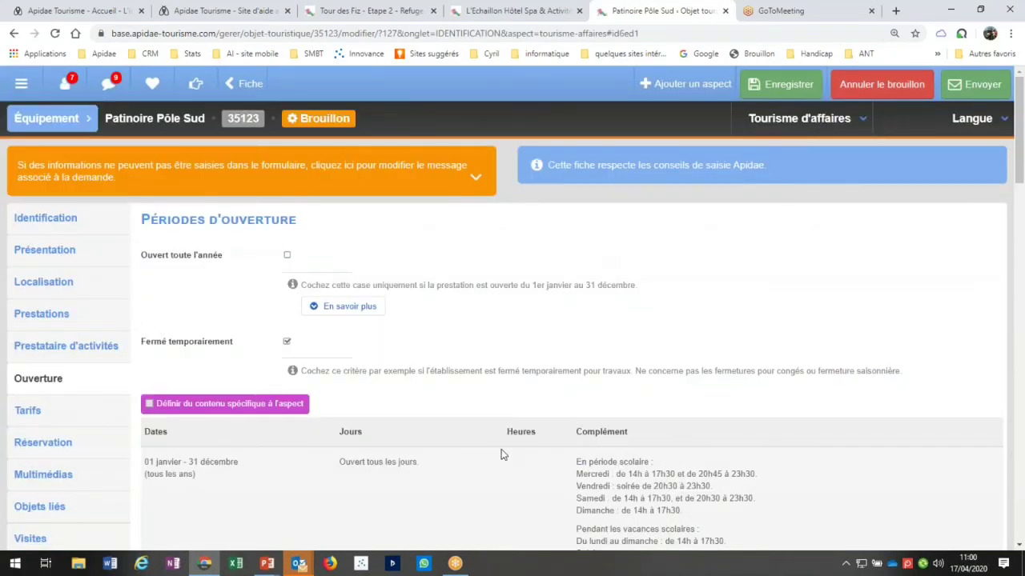
# Step: Highlight the standard opening-hours supplement and enable aspect-specific content for the opening periods table
pyautogui.scroll(-2, 501, 454)
pyautogui.moveTo(577, 270); pyautogui.dragTo(732, 480)
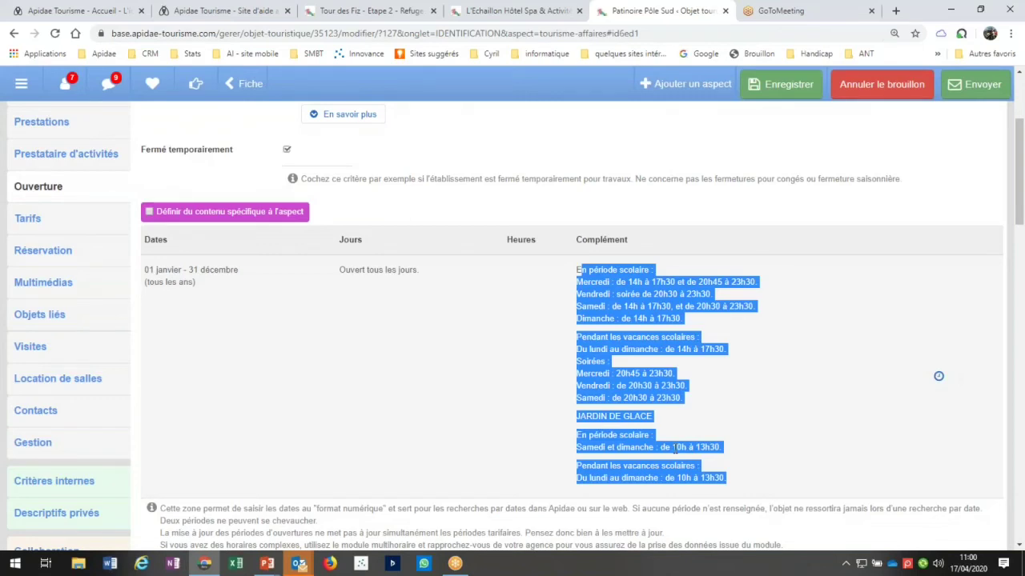
pyautogui.click(149, 213)
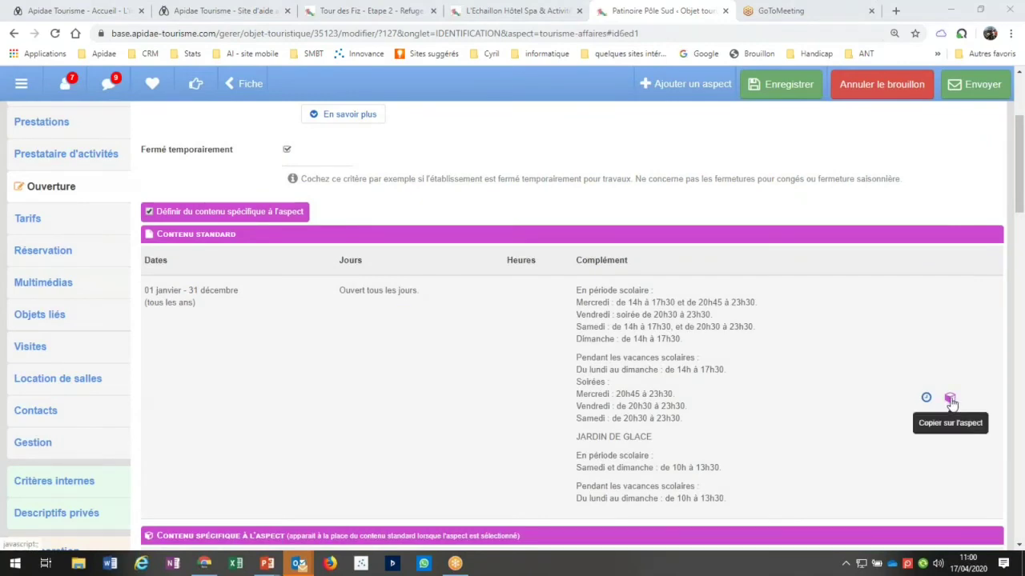
# Step: Compare the standard and aspect-specific content of the opening periods, including the exceptional closures and the generated Périodes en clair
pyautogui.scroll(-1, 697, 369)
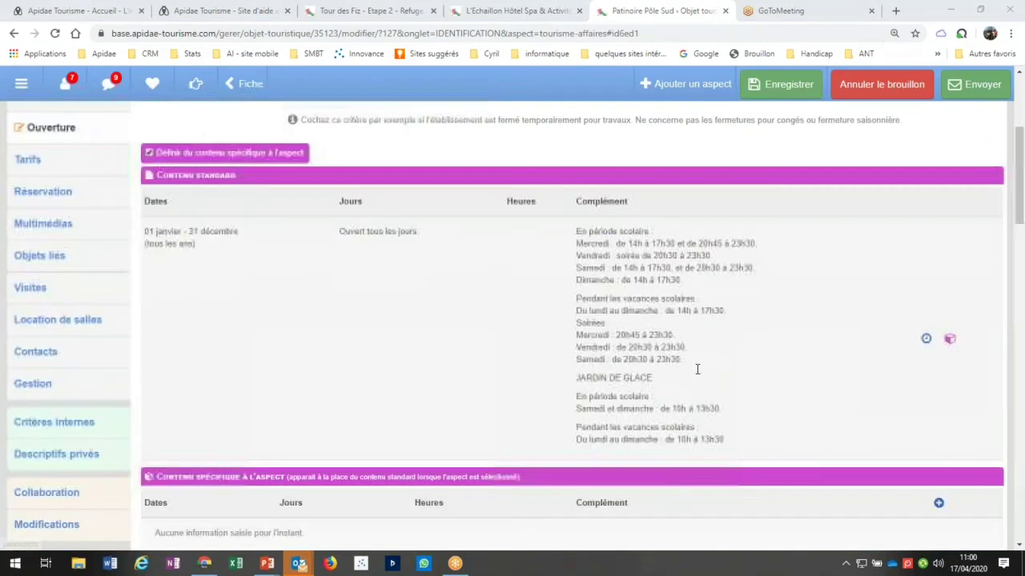
pyautogui.scroll(-3, 697, 369)
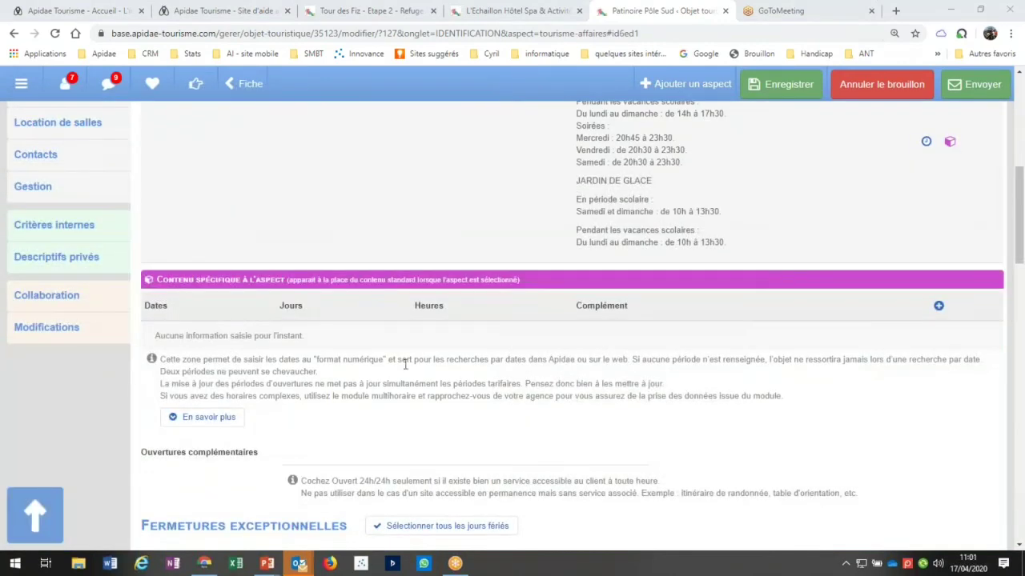
pyautogui.scroll(-5, 404, 362)
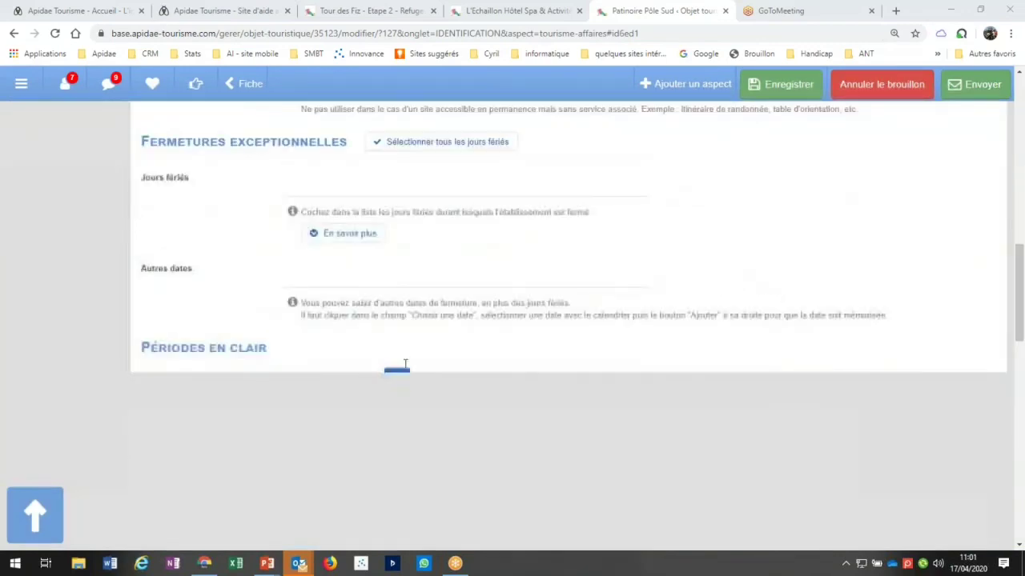
pyautogui.scroll(-5, 396, 340)
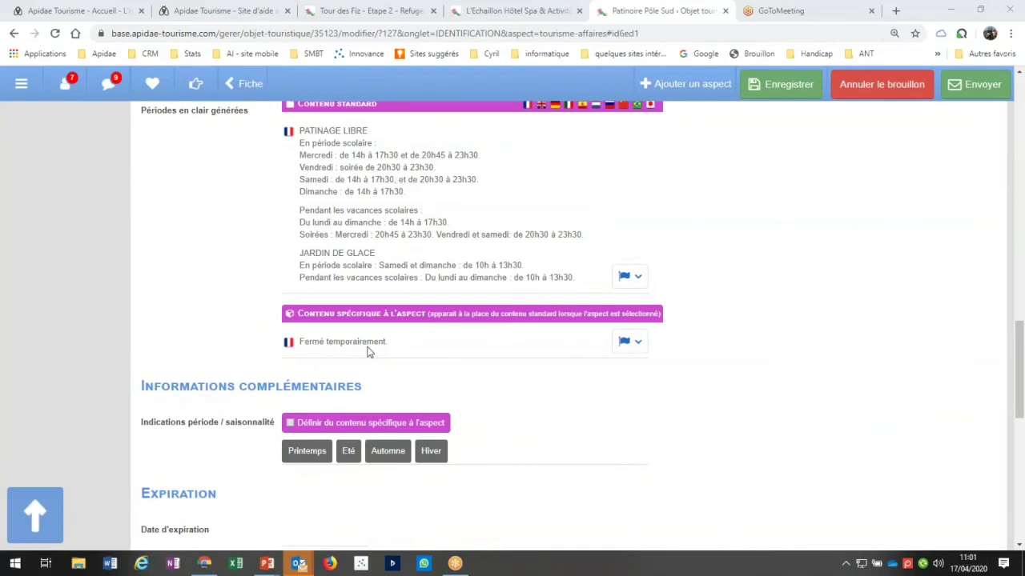
pyautogui.scroll(3, 368, 352)
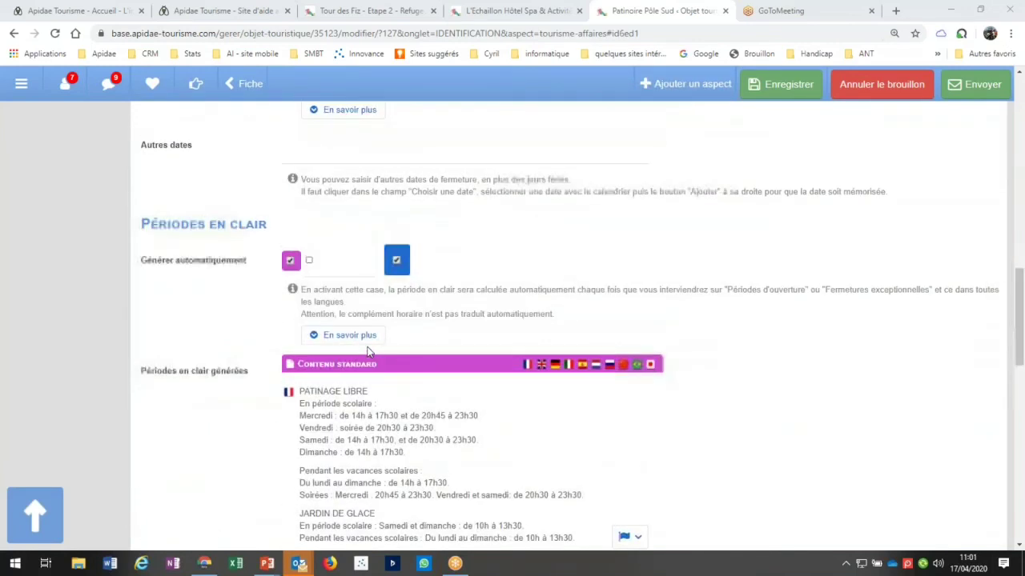
pyautogui.scroll(5, 368, 352)
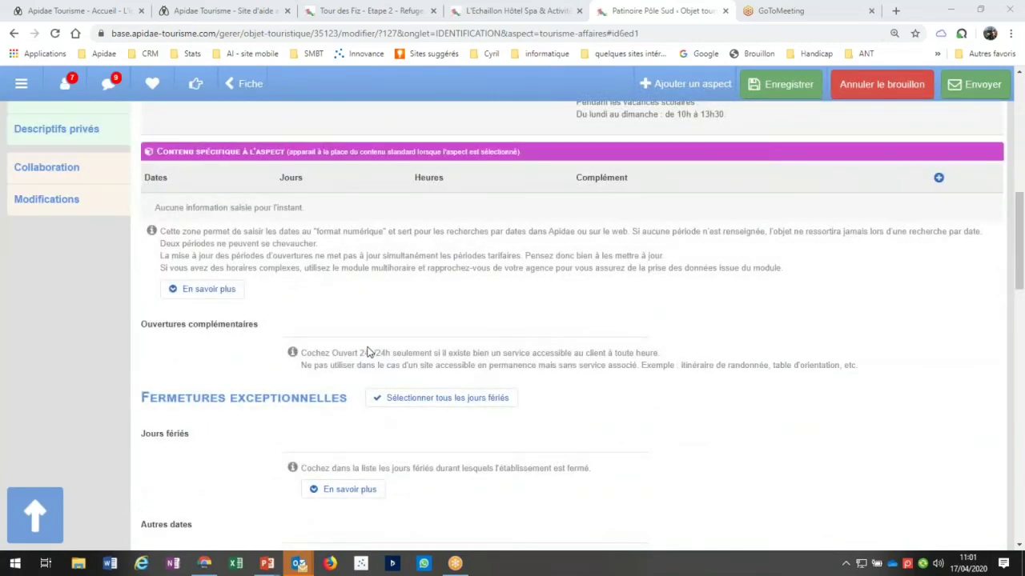
pyautogui.scroll(-5, 368, 352)
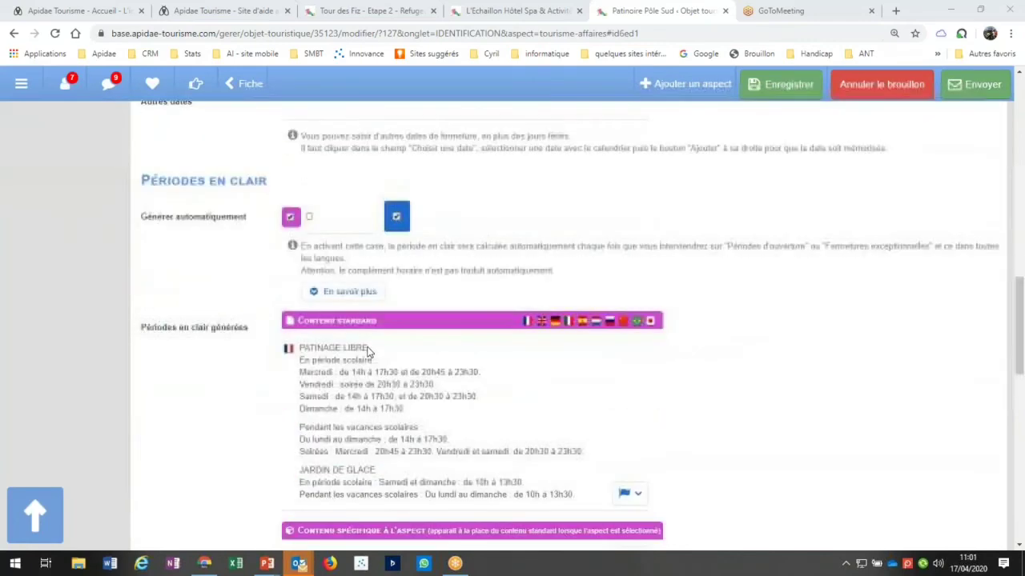
pyautogui.scroll(-3, 368, 352)
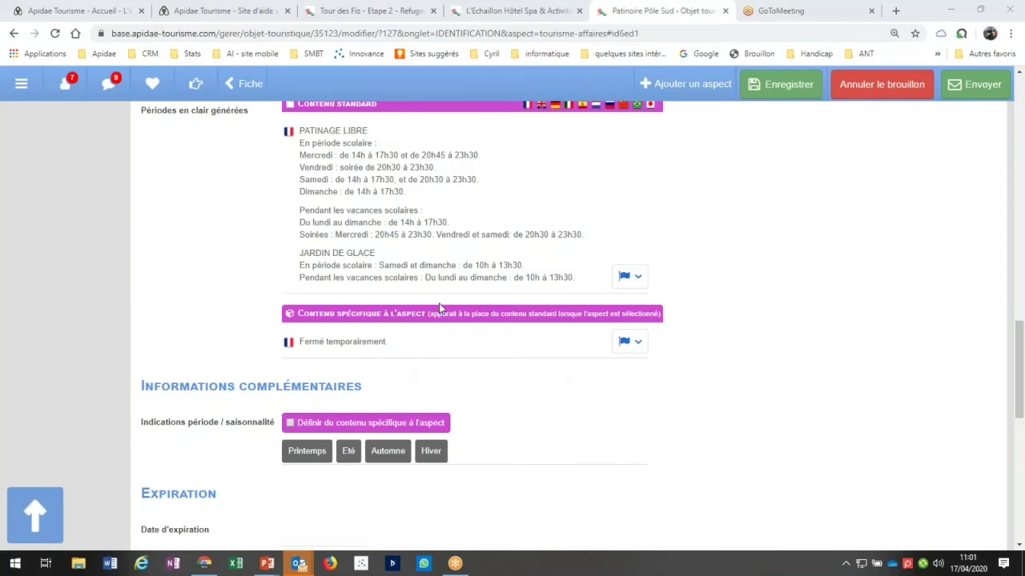
pyautogui.scroll(5, 439, 309)
pyautogui.scroll(4, 439, 308)
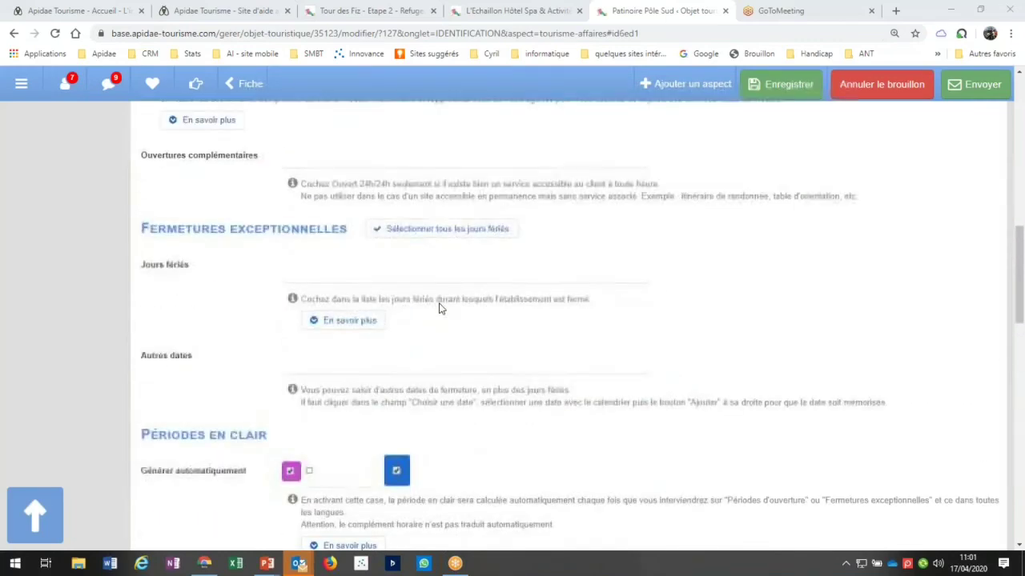
pyautogui.scroll(3, 440, 308)
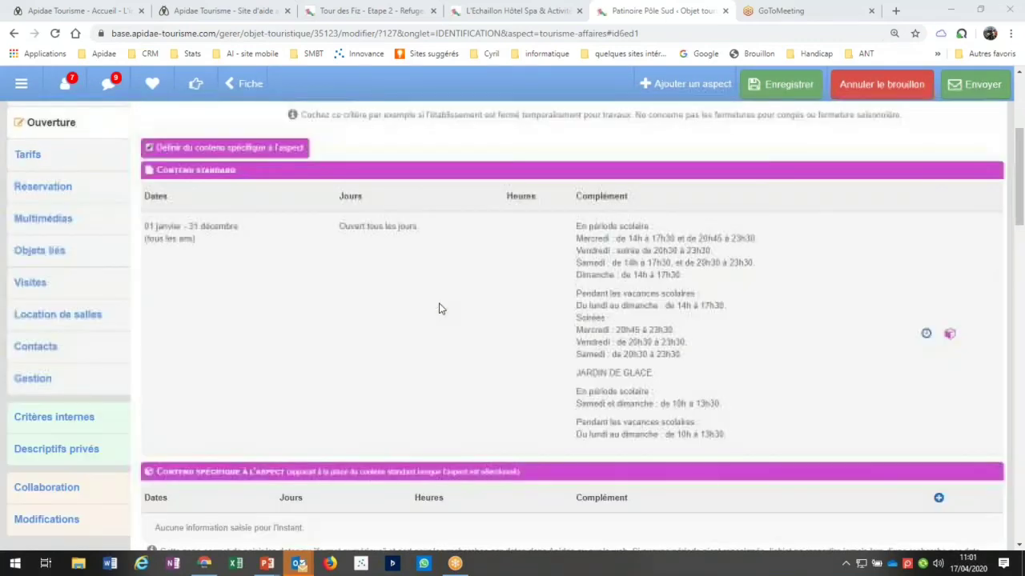
pyautogui.scroll(-2, 439, 308)
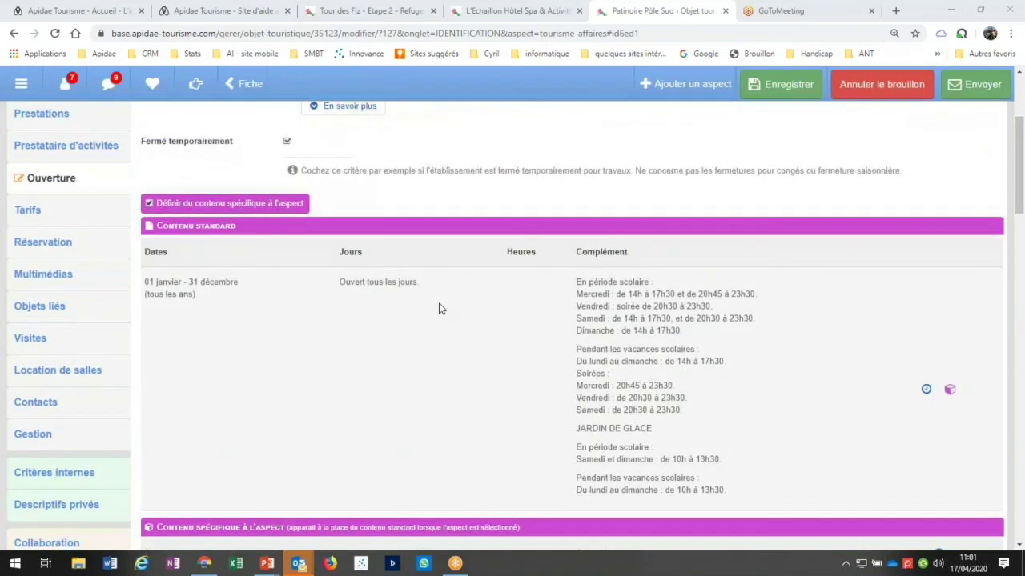
pyautogui.scroll(-7, 438, 308)
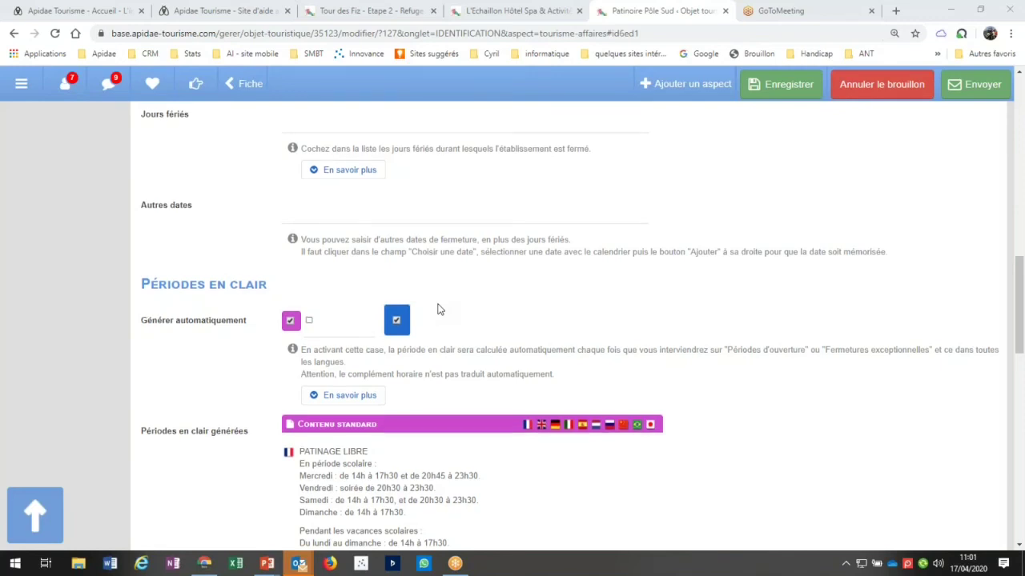
pyautogui.scroll(1, 439, 309)
pyautogui.scroll(10, 439, 309)
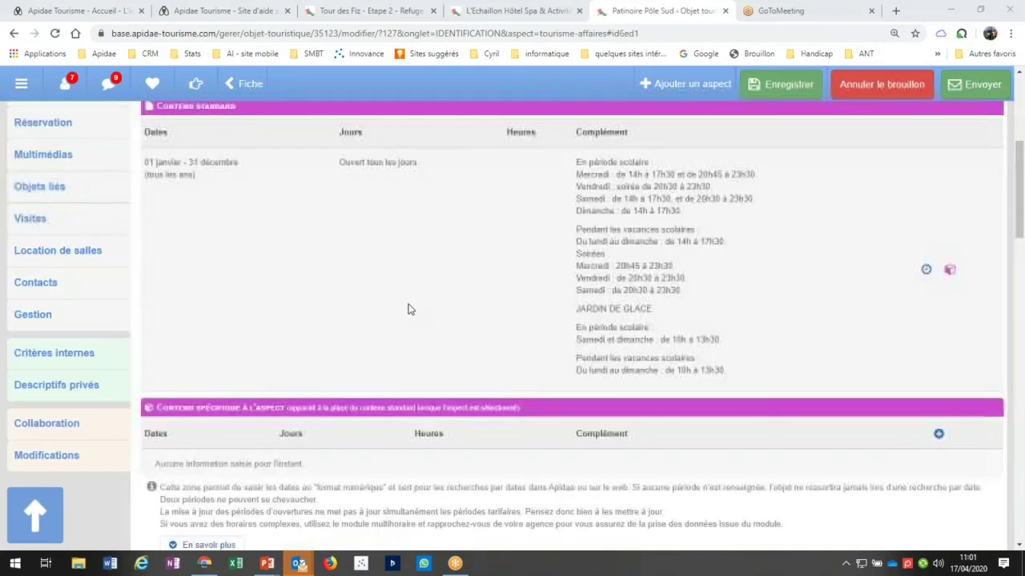
pyautogui.scroll(4, 80, 208)
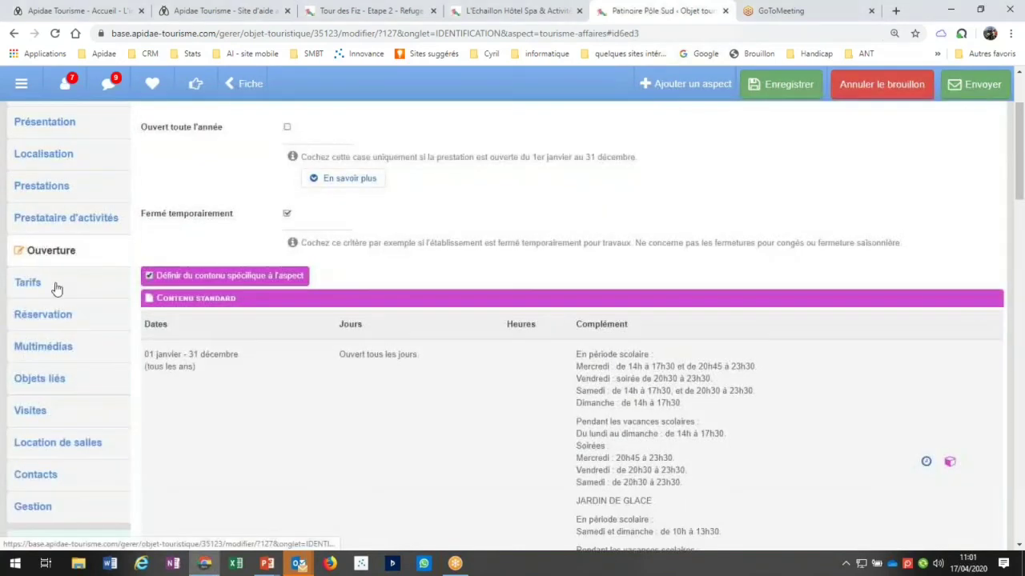
# Step: Open the Tarifs section and review its price periods, Complément tarifs and options for aspect-specific content
pyautogui.click(27, 282)
pyautogui.scroll(-3, 497, 320)
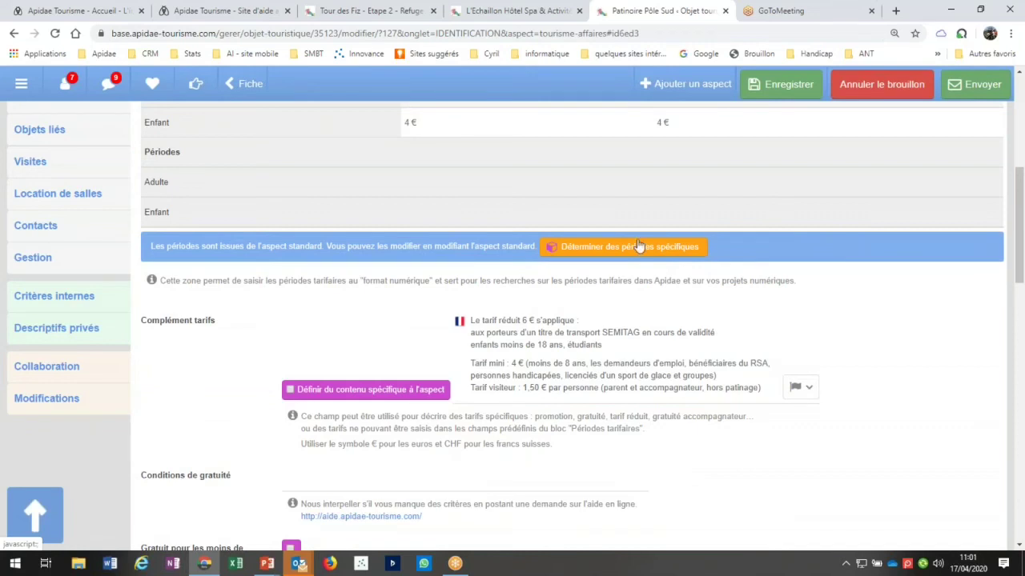
pyautogui.scroll(3, 622, 298)
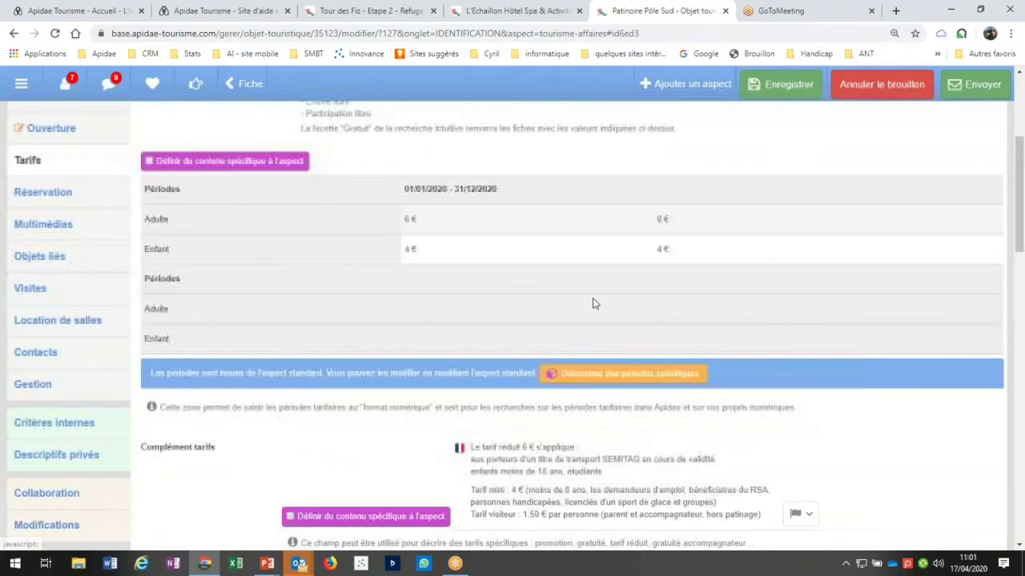
pyautogui.scroll(1, 202, 294)
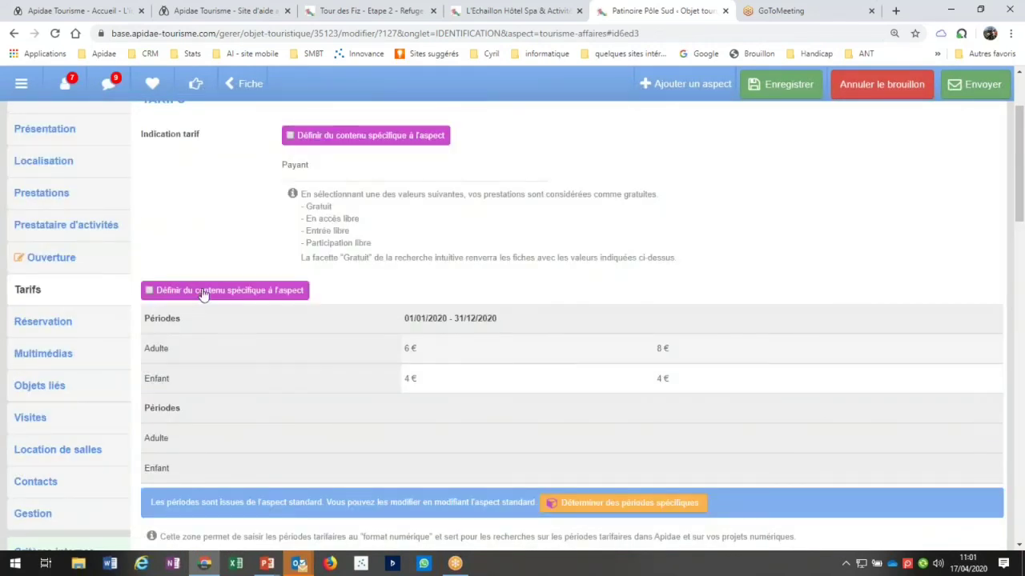